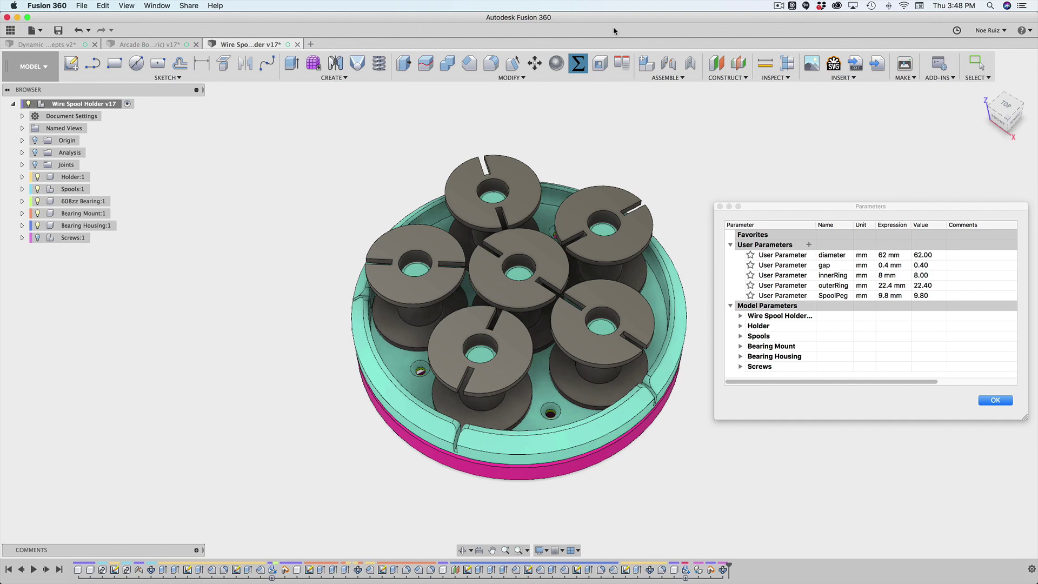
# - Set the user parameter diameter to 200 mm
pyautogui.scroll(3, 598, 166)
pyautogui.scroll(-3, 598, 166)
pyautogui.moveTo(669, 152); pyautogui.dragTo(634, 153, button='middle')
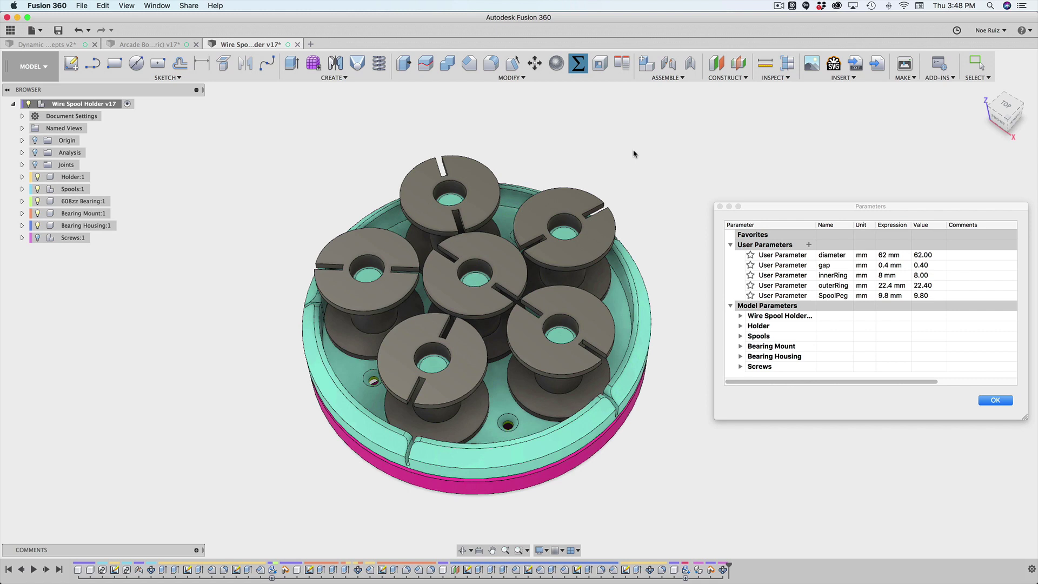
pyautogui.click(814, 206)
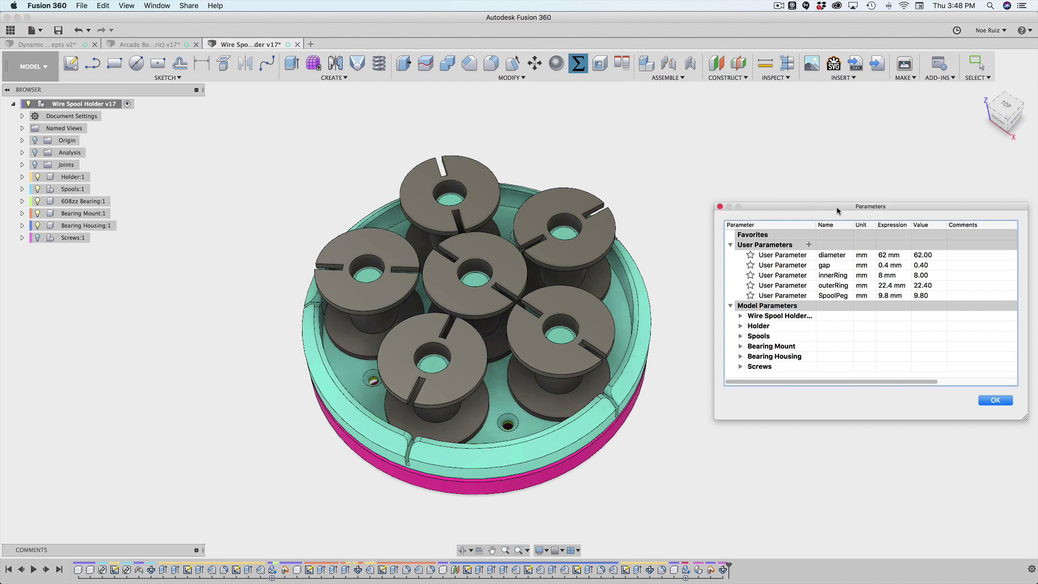
pyautogui.moveTo(838, 206); pyautogui.dragTo(819, 191)
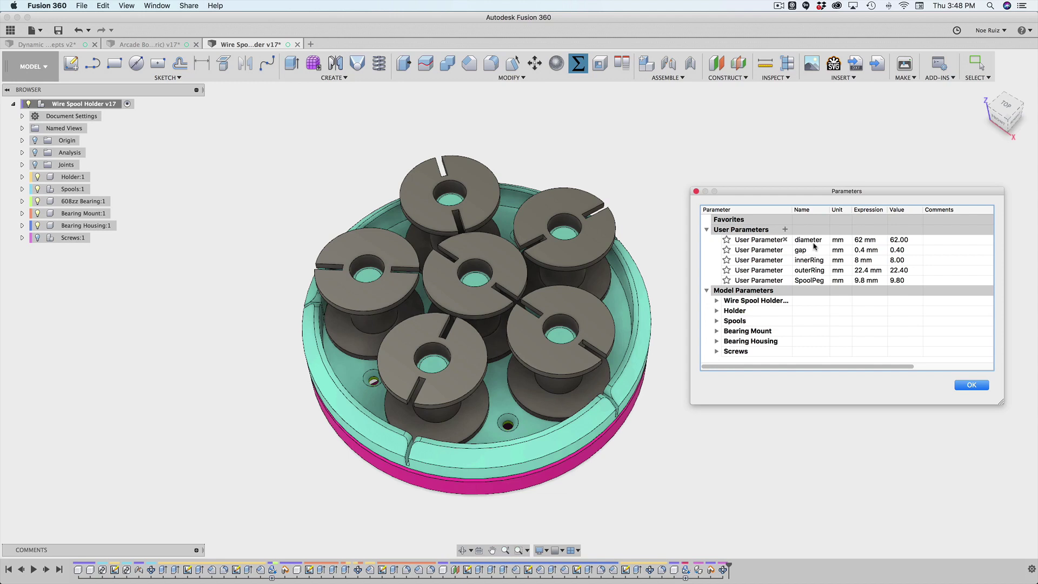
pyautogui.click(863, 242)
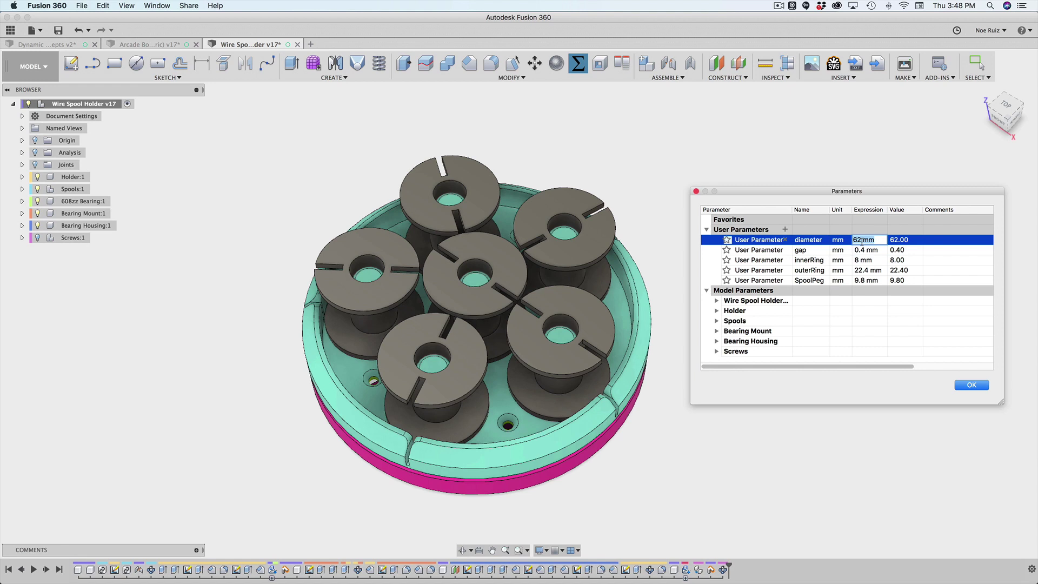
pyautogui.write('200')
pyautogui.press('Return')
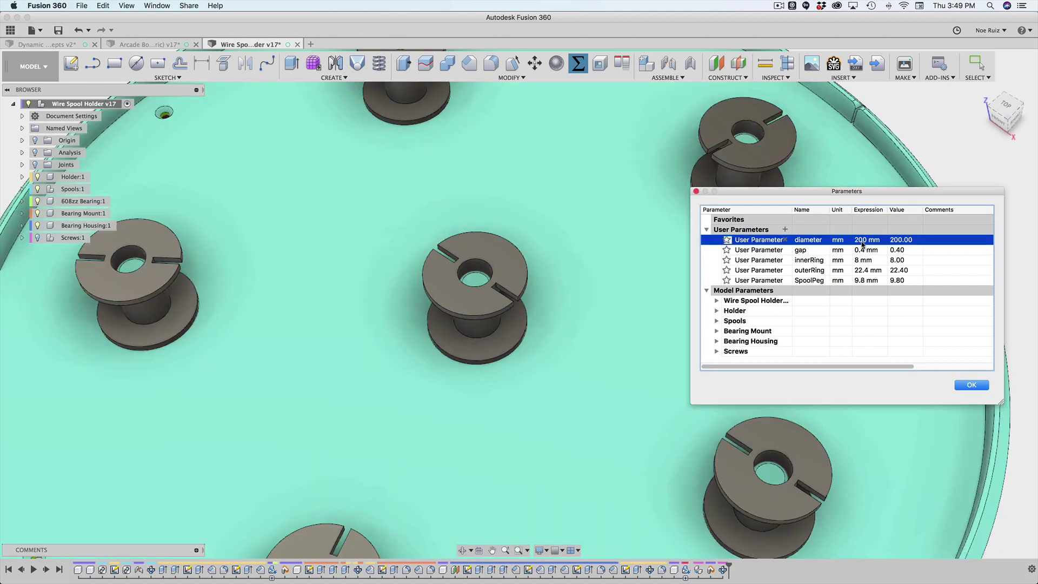
pyautogui.scroll(-5, 448, 278)
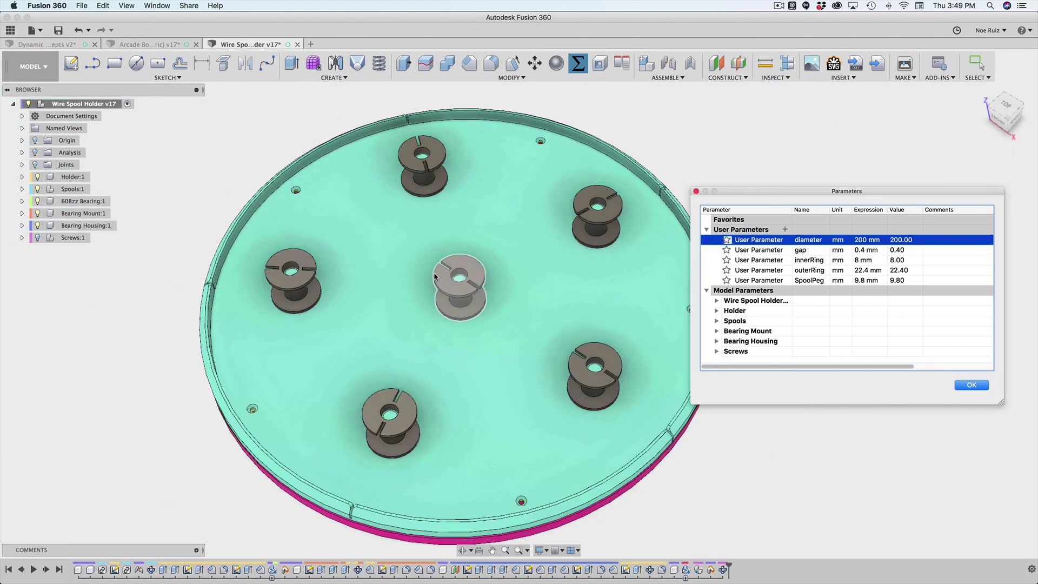
pyautogui.click(269, 315)
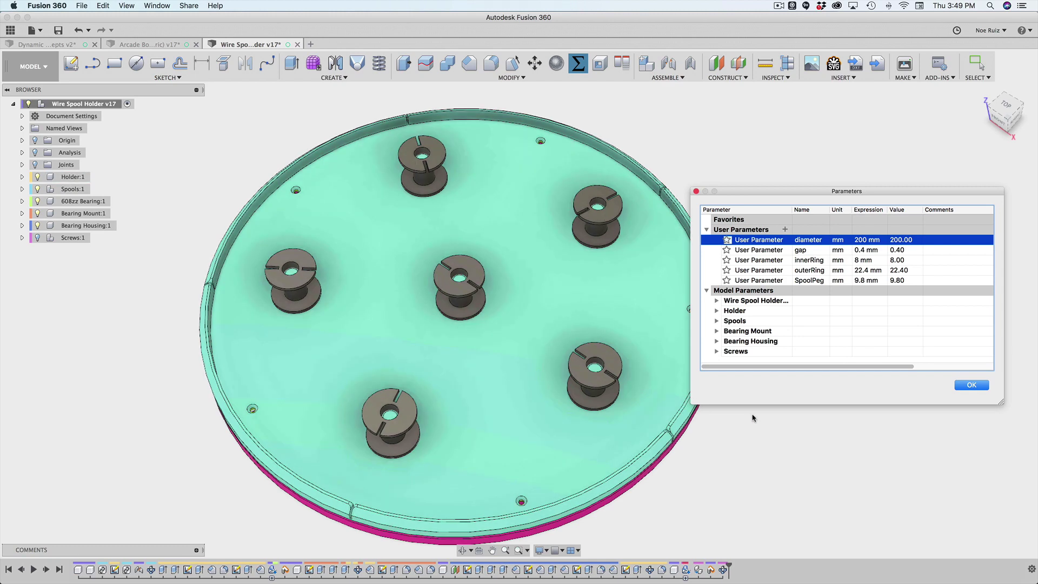
# - Set the user parameter diameter to 62 mm and close the Parameters dialog
pyautogui.scroll(-1, 754, 419)
pyautogui.keyDown('shift'); pyautogui.moveTo(758, 426); pyautogui.dragTo(679, 479, button='middle'); pyautogui.keyUp('shift')
pyautogui.doubleClick(866, 242)
pyautogui.write('62')
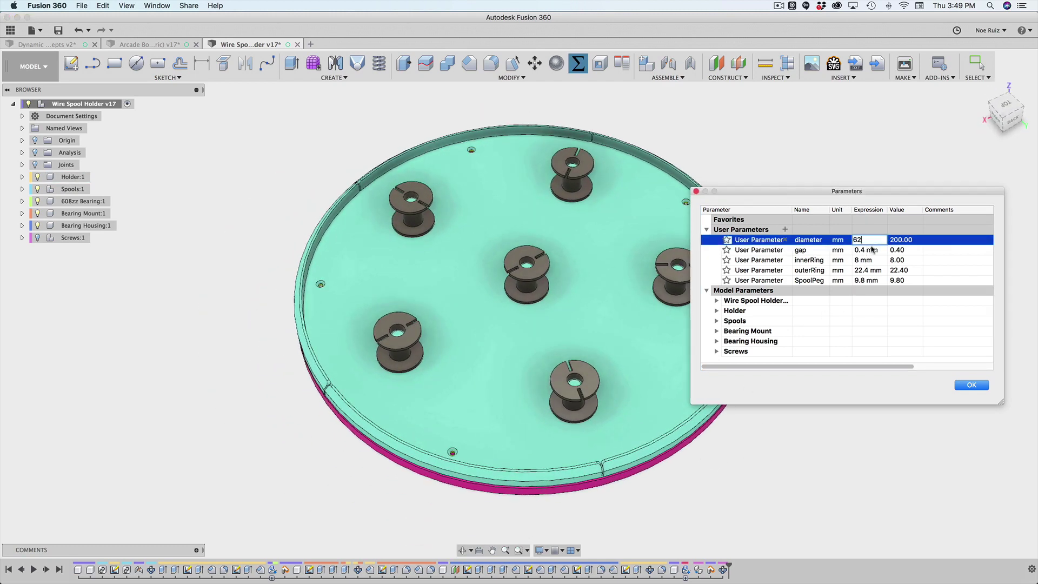
pyautogui.press('Return')
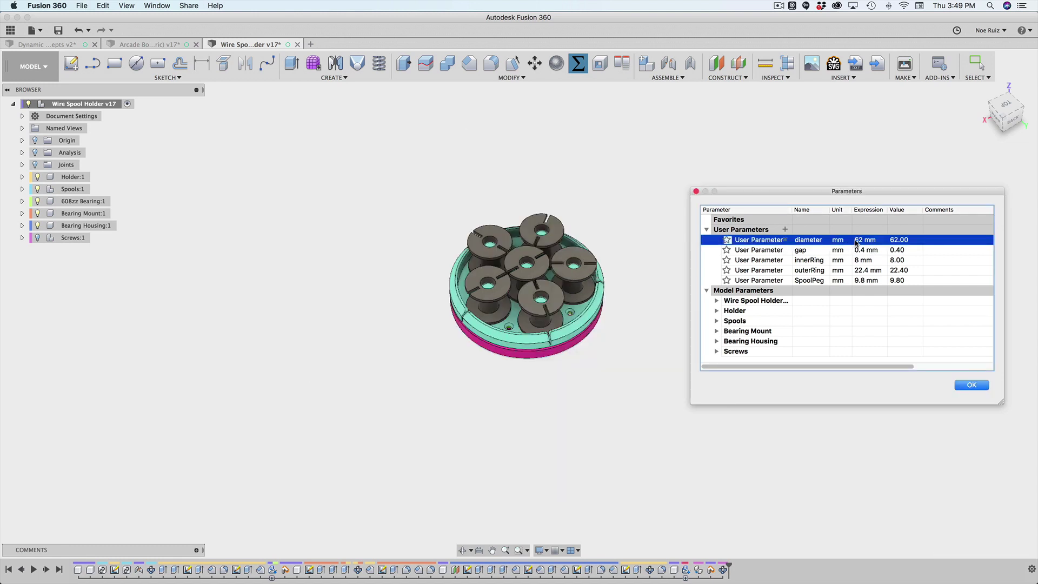
pyautogui.scroll(10, 444, 302)
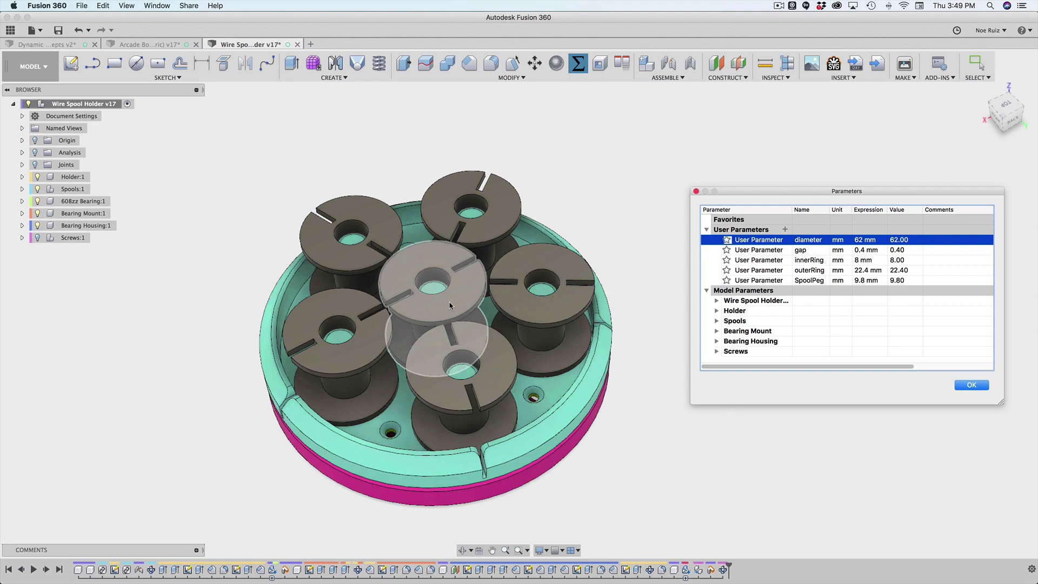
pyautogui.click(972, 384)
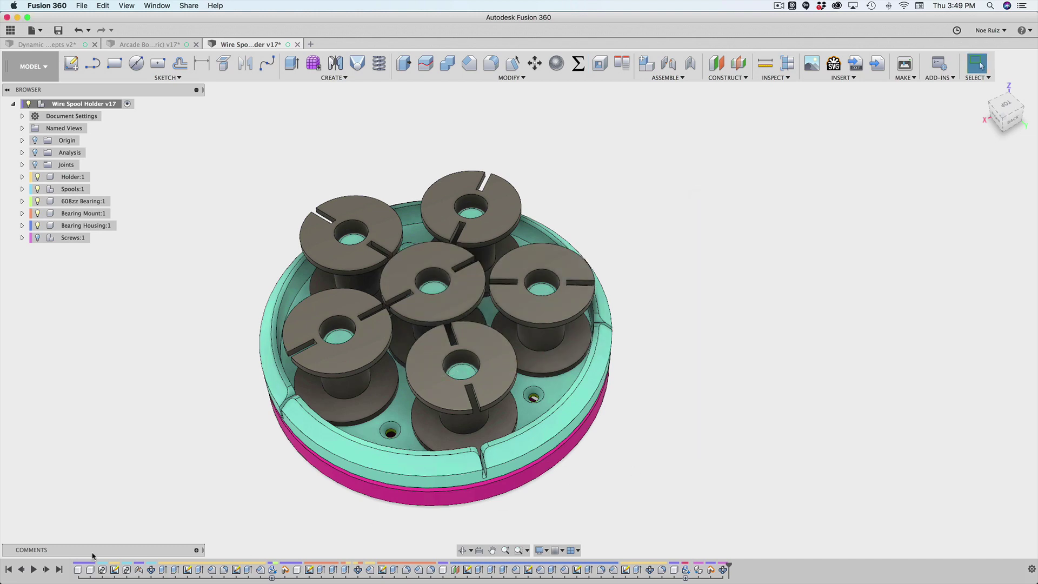
# - Roll the timeline back to the start and step it forward through the Holder and Spools components to the wire spool insert
pyautogui.click(8, 569)
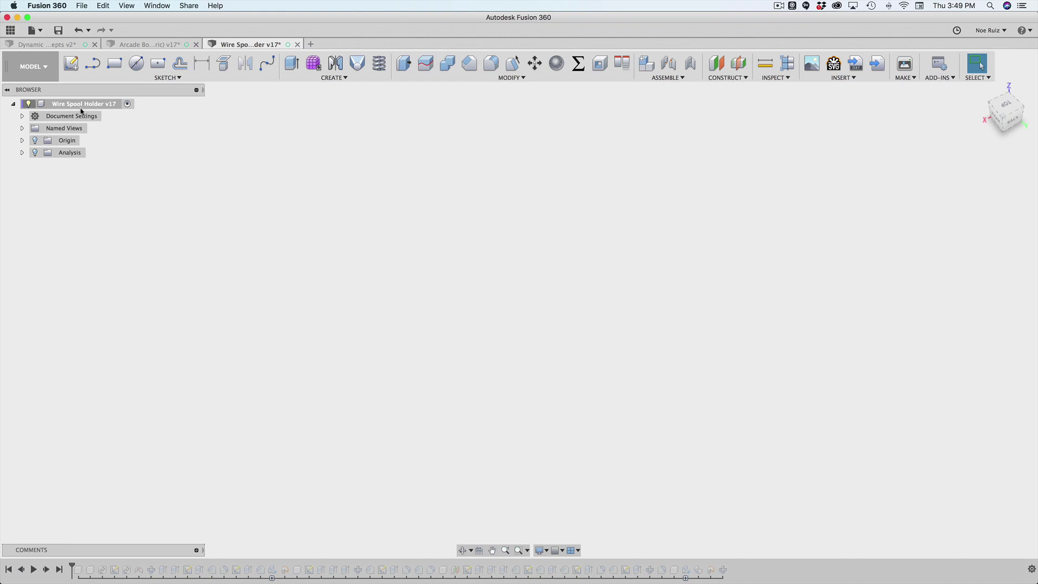
pyautogui.click(46, 570)
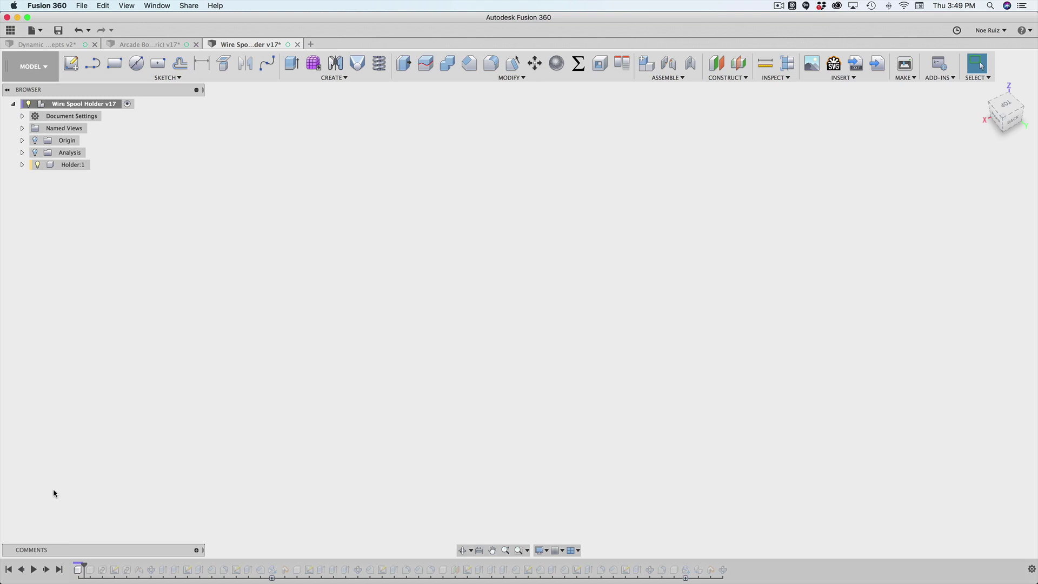
pyautogui.click(45, 570)
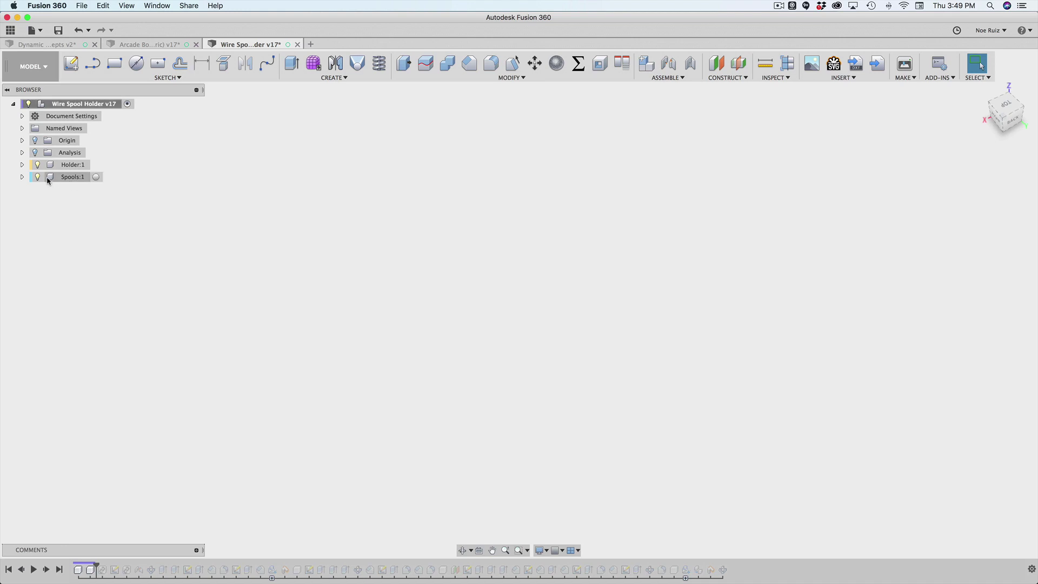
pyautogui.click(46, 570)
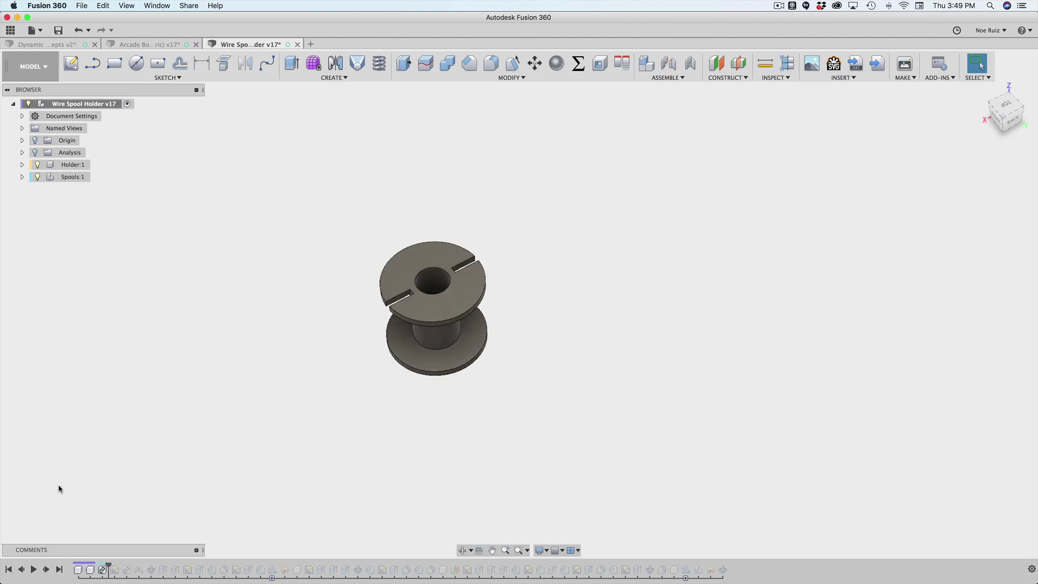
# - Expand the Spools component and view the available commands for the linked 30mm wire spool
pyautogui.click(22, 176)
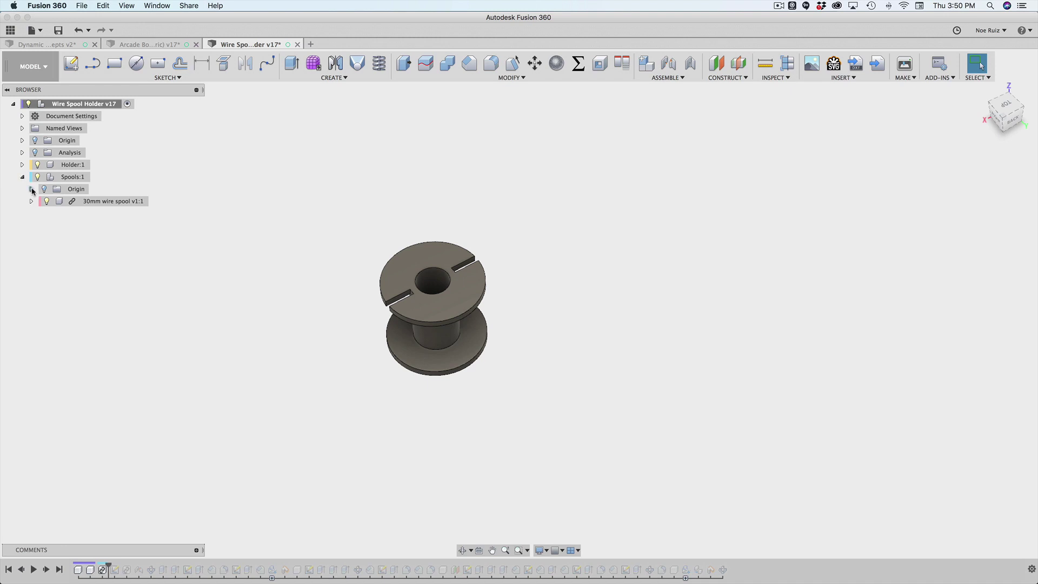
pyautogui.rightClick(114, 201)
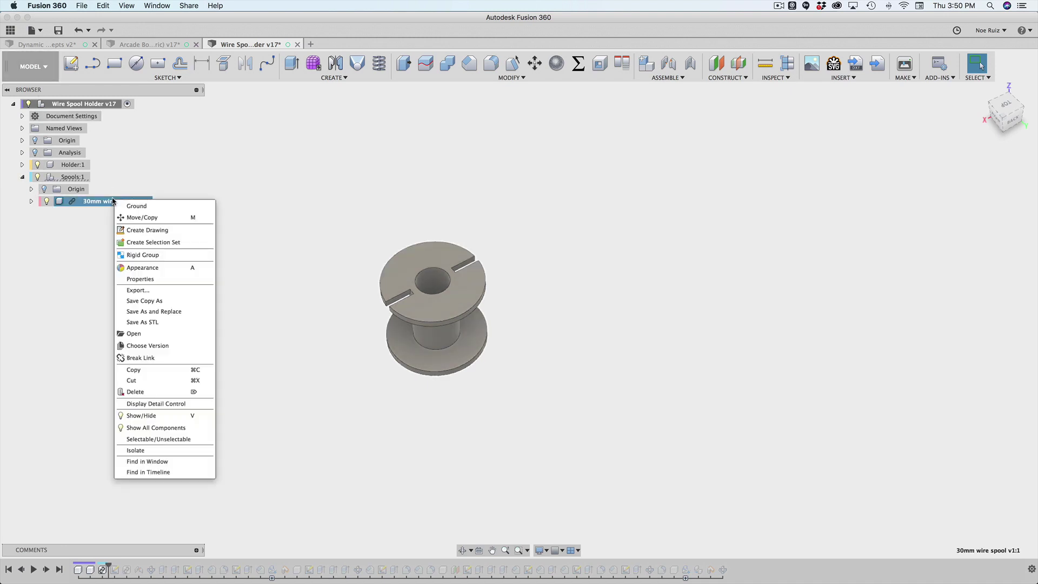
pyautogui.click(99, 203)
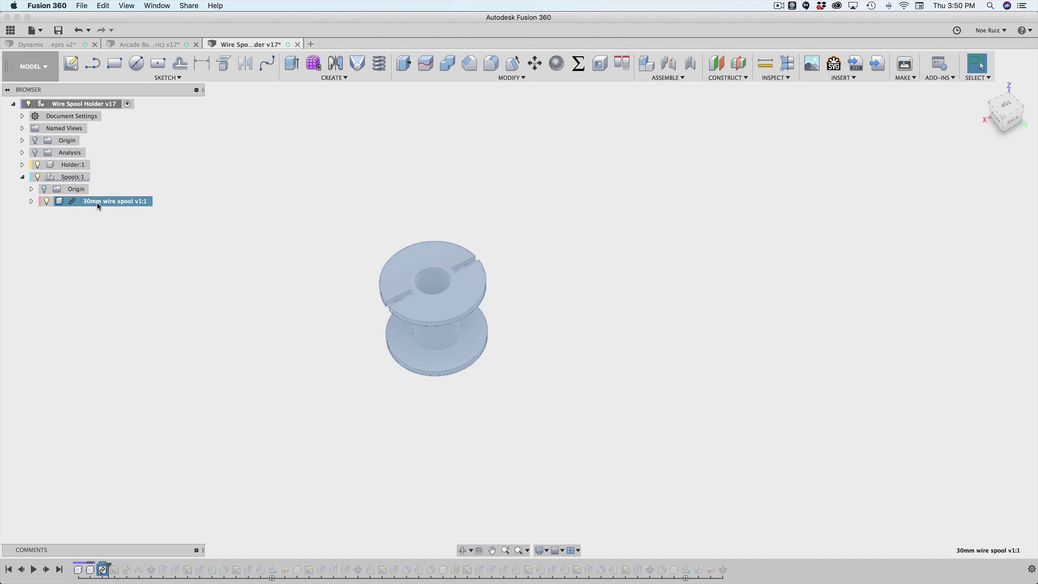
# - Browse the project's Parts folder and view the available commands for the TRS Jack part
pyautogui.click(10, 30)
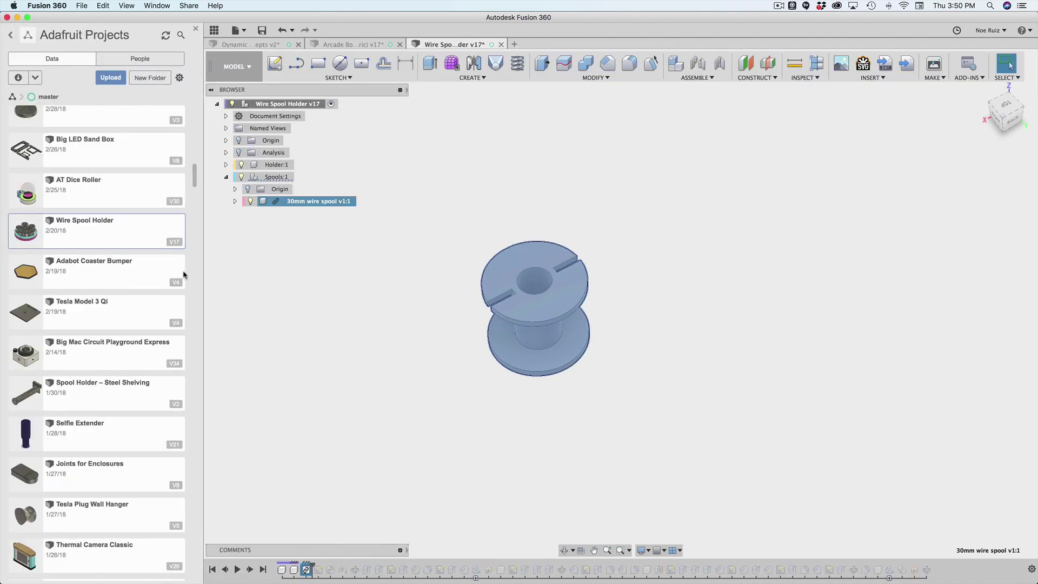
pyautogui.scroll(10, 145, 268)
pyautogui.click(93, 125)
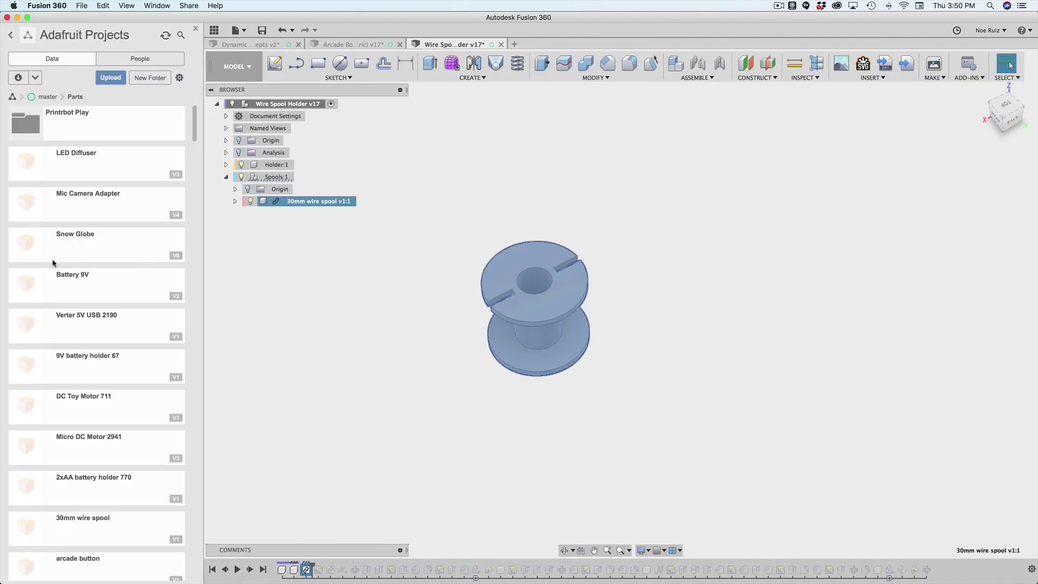
pyautogui.scroll(-5, 115, 349)
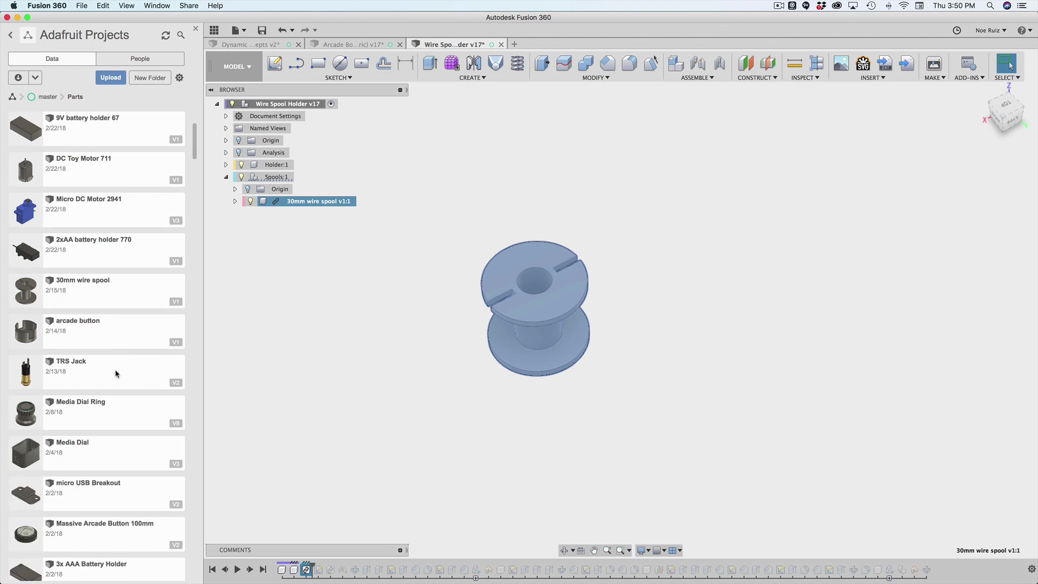
pyautogui.rightClick(120, 366)
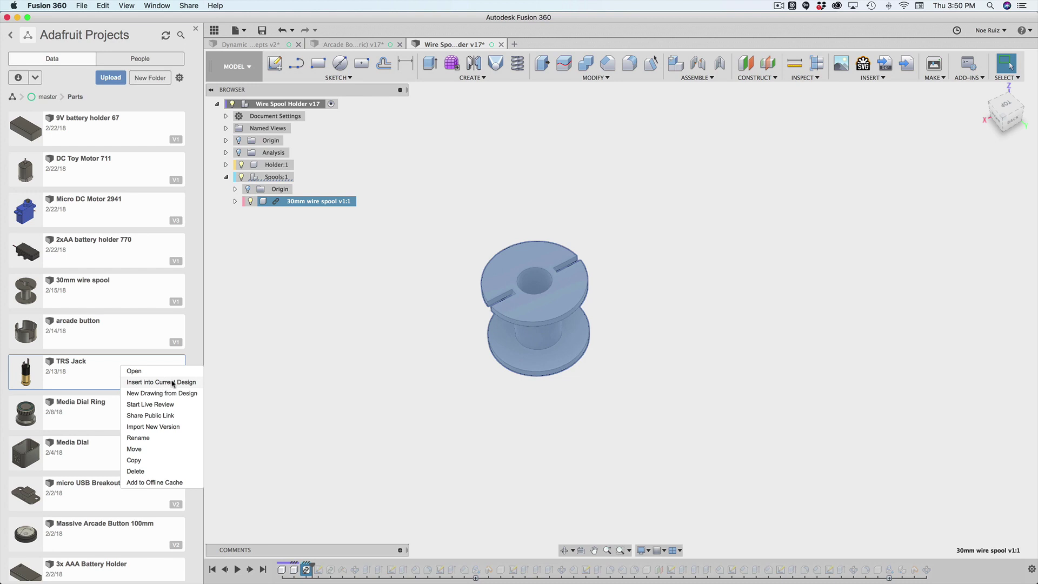
pyautogui.click(70, 372)
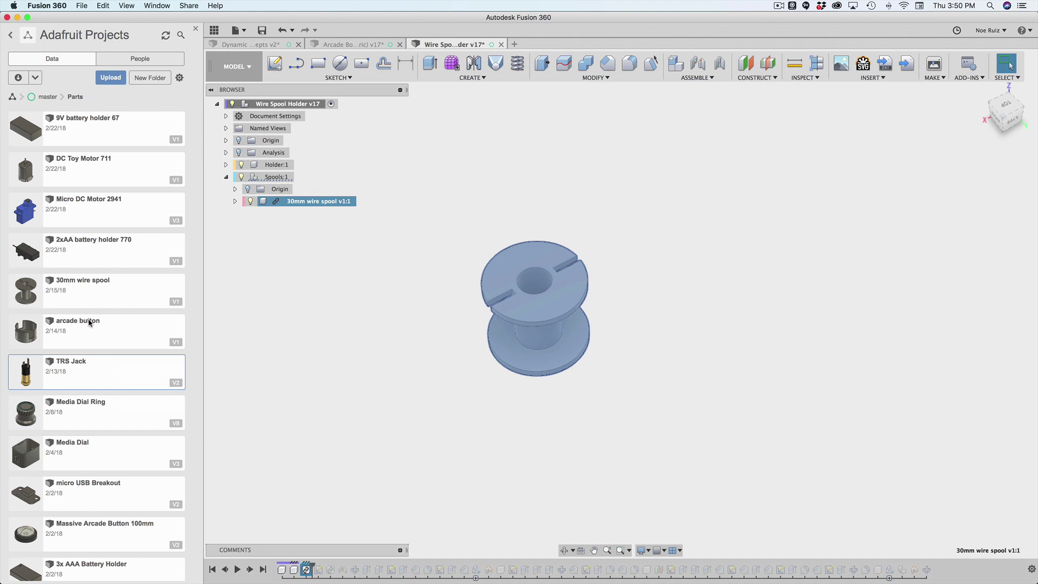
# - Advance the timeline one feature past the wire spool insert and show Sketch2 of the Holder component
pyautogui.click(356, 300)
pyautogui.keyDown('shift'); pyautogui.moveTo(355, 299); pyautogui.dragTo(341, 265, button='middle'); pyautogui.keyUp('shift')
pyautogui.click(296, 201)
pyautogui.click(335, 330)
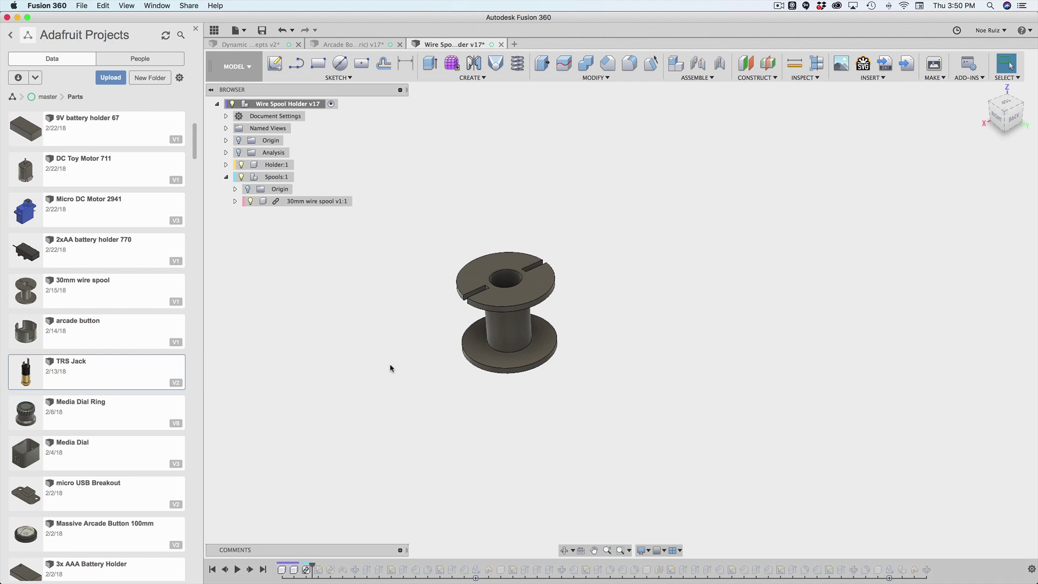
pyautogui.click(250, 569)
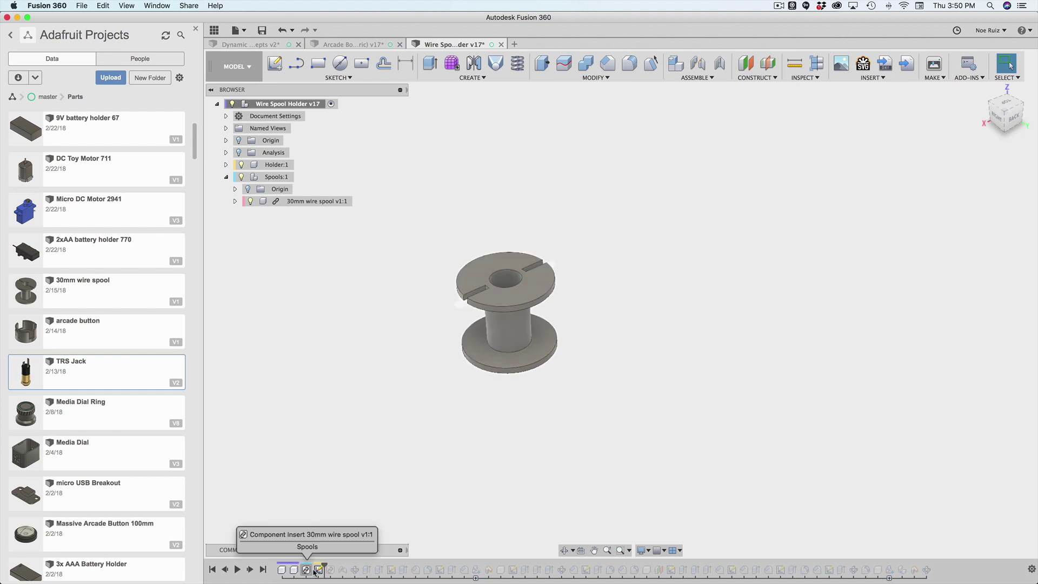
pyautogui.click(226, 164)
pyautogui.click(235, 188)
pyautogui.click(258, 201)
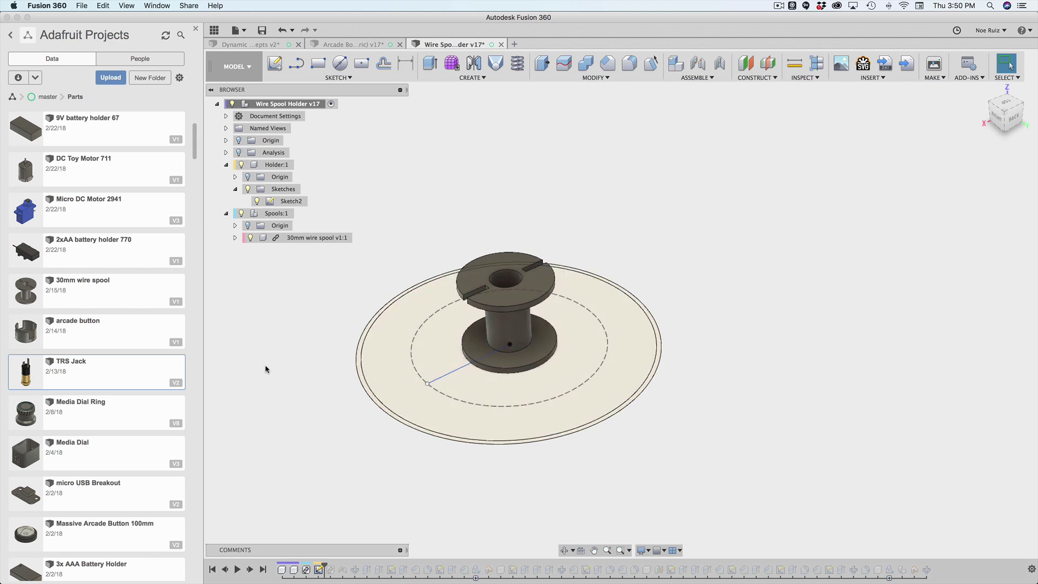
# - Open the Holder component's Sketch2 for editing
pyautogui.keyDown('shift'); pyautogui.moveTo(265, 369); pyautogui.dragTo(377, 321, button='middle'); pyautogui.keyUp('shift')
pyautogui.moveTo(377, 321); pyautogui.dragTo(218, 260, button='middle')
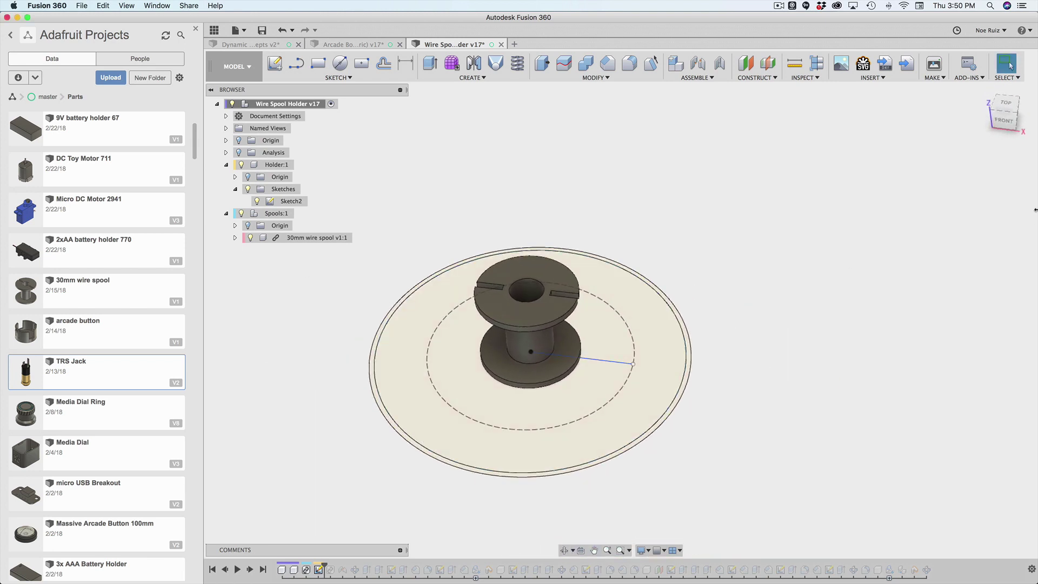
pyautogui.click(983, 88)
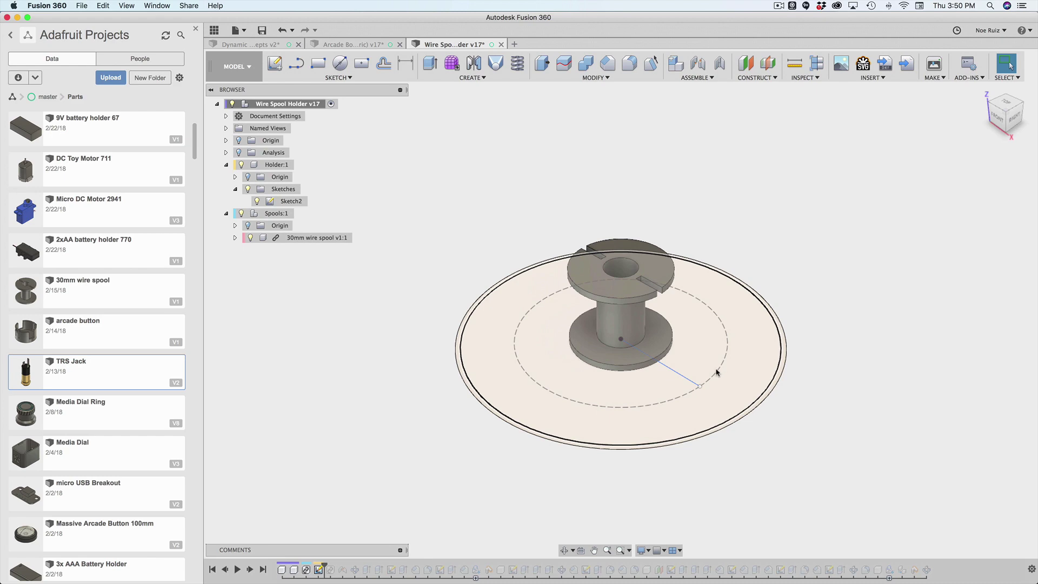
pyautogui.doubleClick(319, 569)
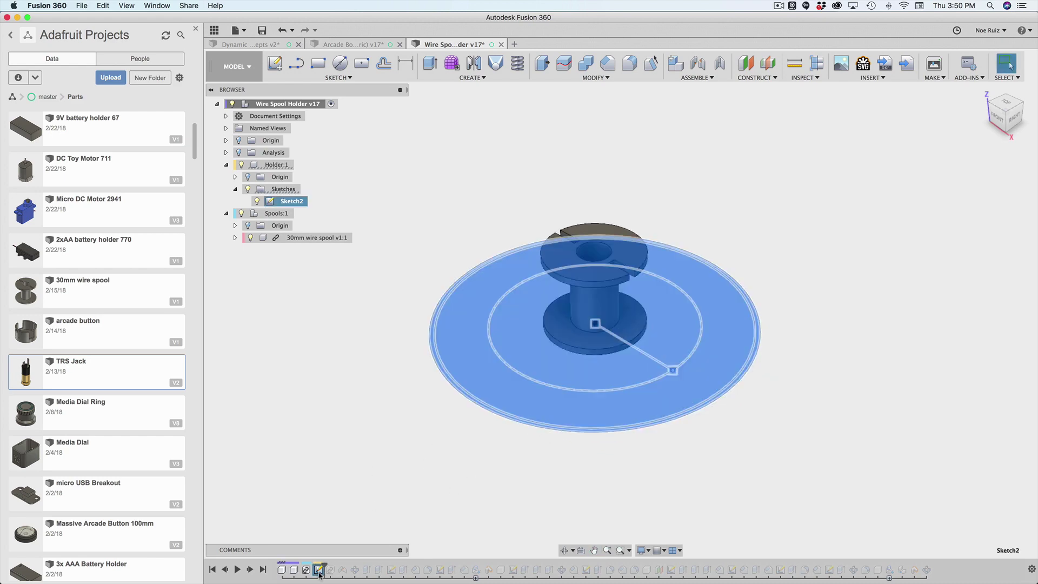
pyautogui.moveTo(415, 484)
pyautogui.mouseDown(button='middle')
pyautogui.moveTo(430, 500)
pyautogui.moveTo(469, 509)
pyautogui.mouseUp(button='middle')
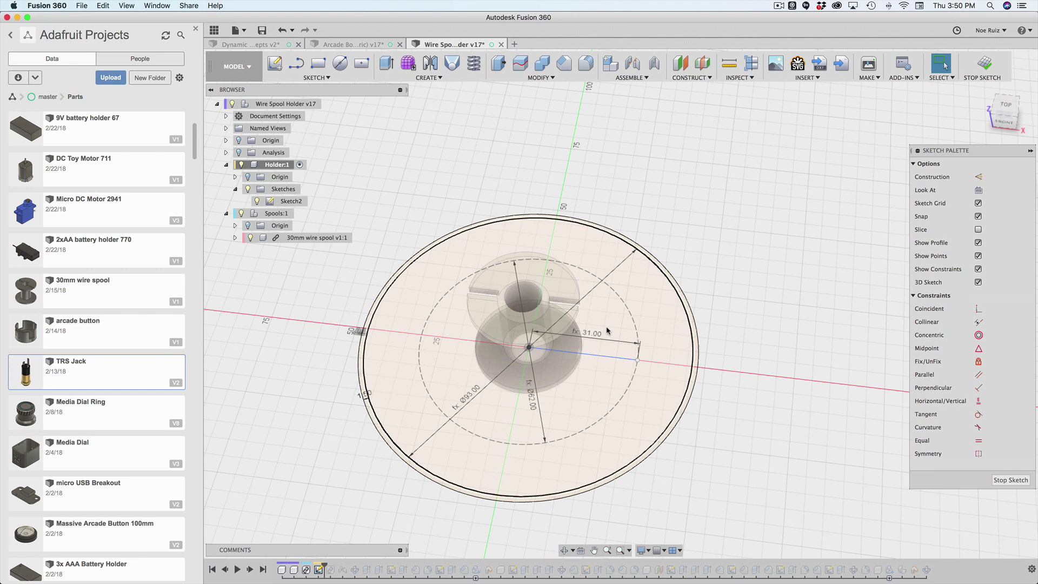
# - Move the diameter dimensions of the large circle and the dashed construction circle outside the sketch circles
pyautogui.moveTo(617, 279); pyautogui.dragTo(682, 231)
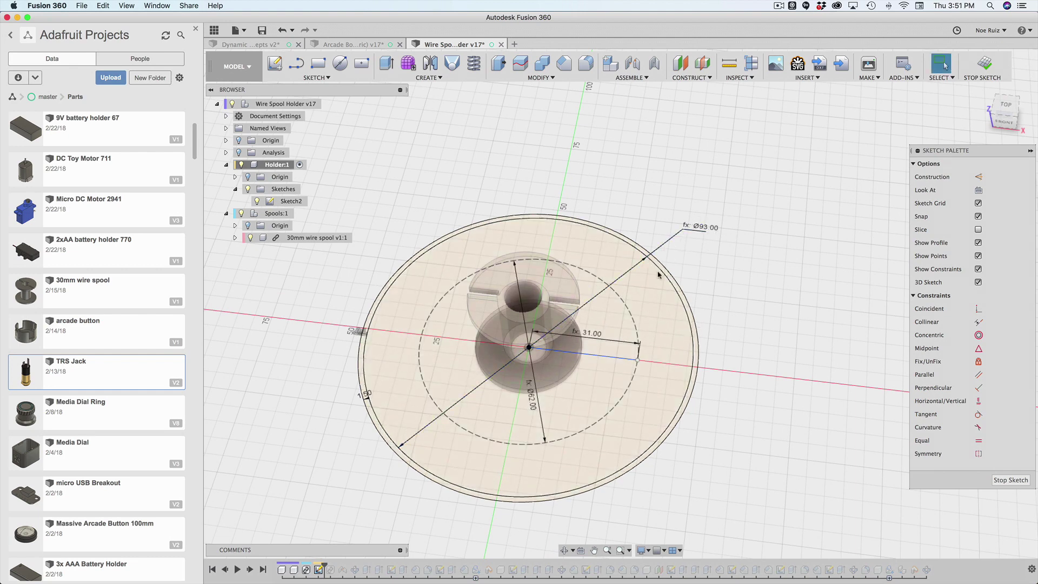
pyautogui.moveTo(537, 408); pyautogui.dragTo(687, 258)
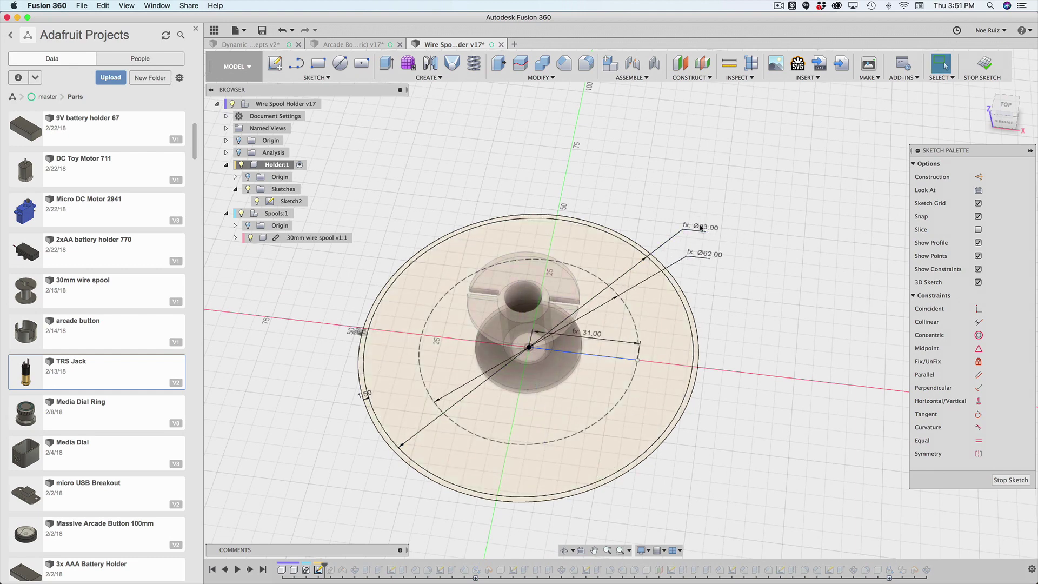
pyautogui.click(700, 231)
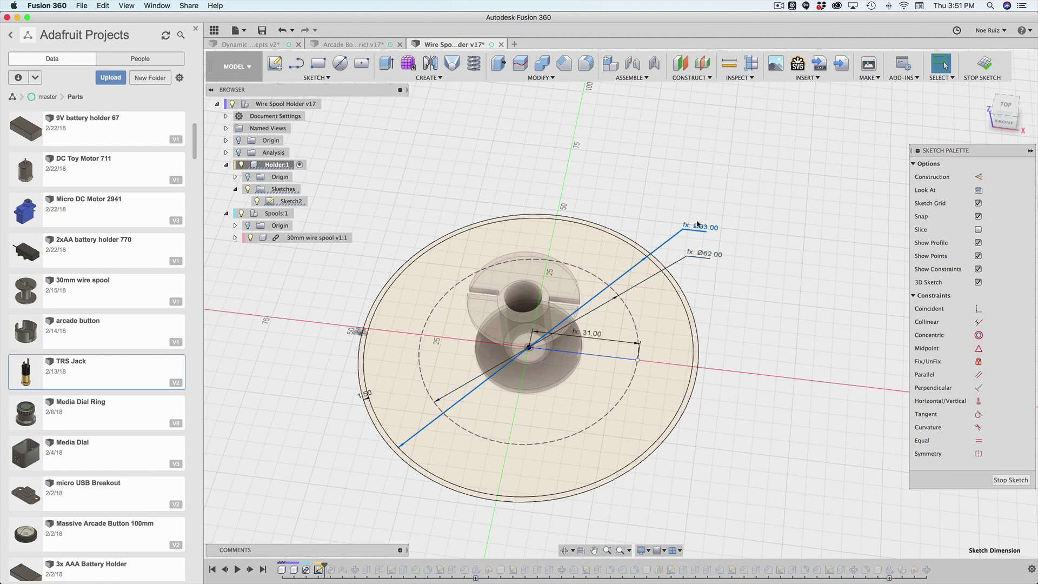
# - Check the expressions behind the diameter dimensions of the dashed construction circle and the large circle
pyautogui.doubleClick(703, 256)
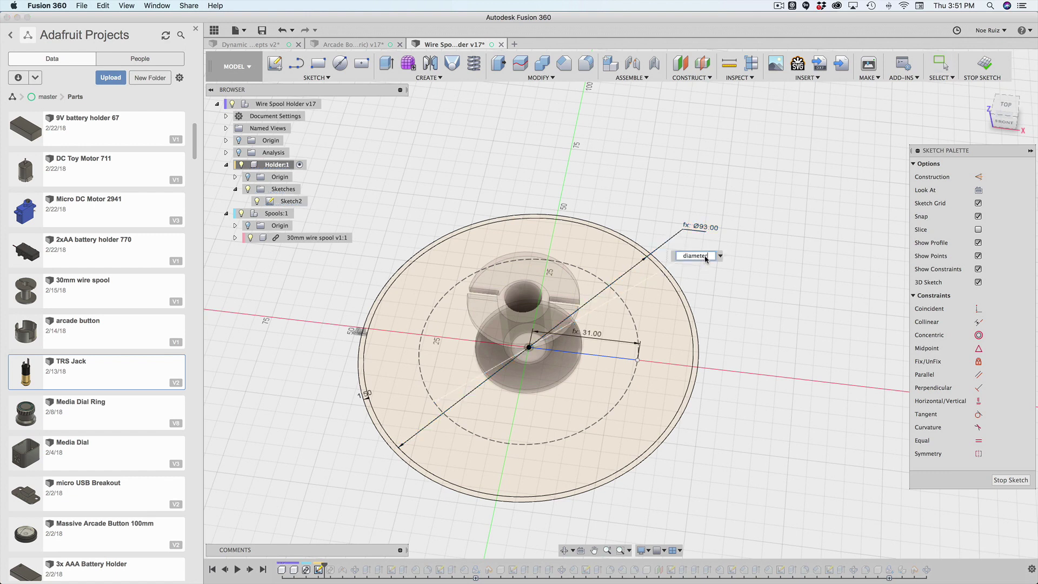
pyautogui.press('Return')
pyautogui.doubleClick(702, 227)
pyautogui.doubleClick(701, 228)
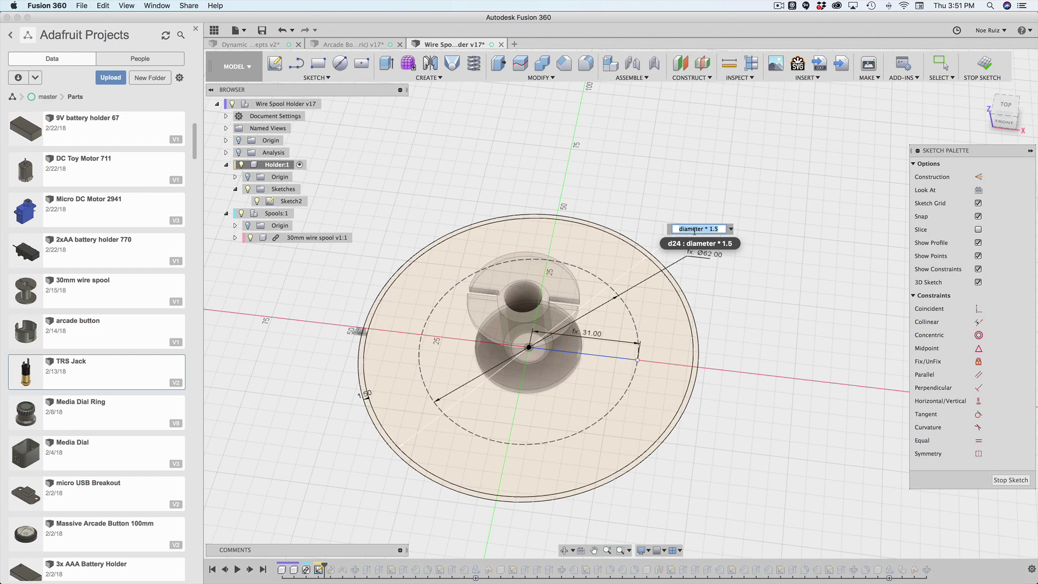
# - Close the large circle's dimension expression and move the blue radius line's length dimension to the other side of the line
pyautogui.press('Return')
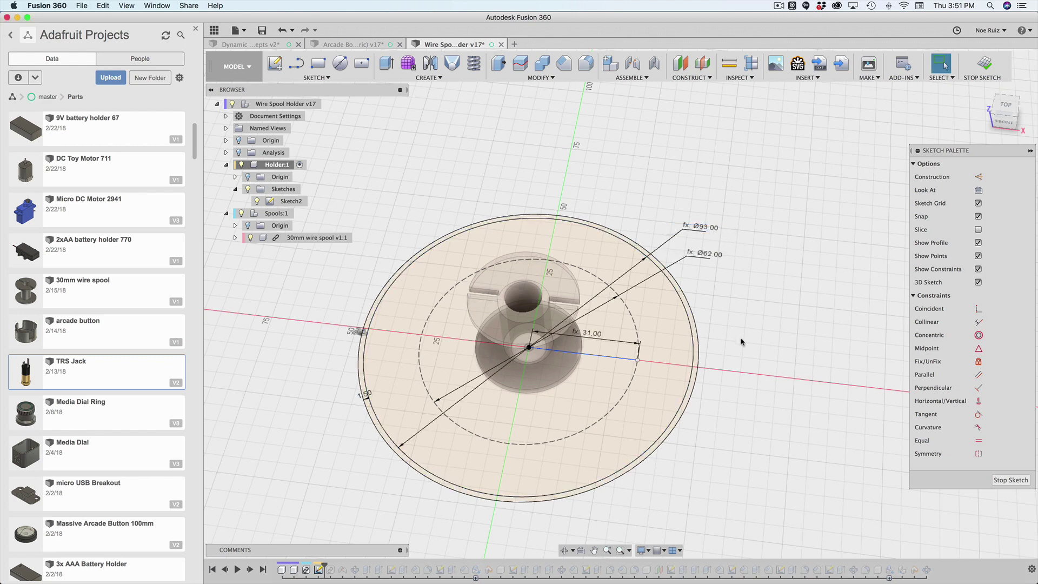
pyautogui.scroll(5, 612, 394)
pyautogui.scroll(-2, 589, 327)
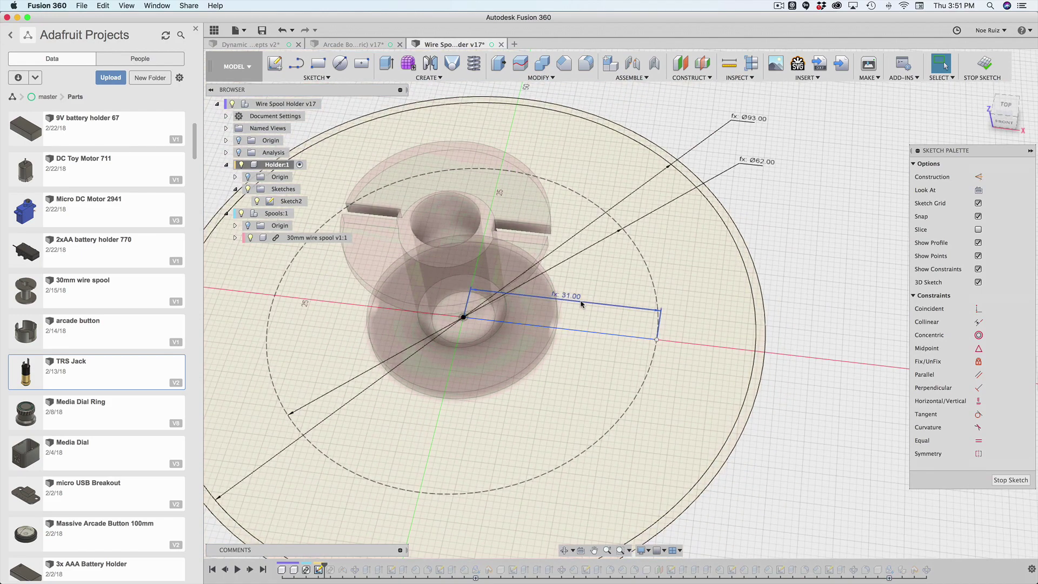
pyautogui.moveTo(578, 321); pyautogui.dragTo(570, 356)
pyautogui.scroll(3, 591, 328)
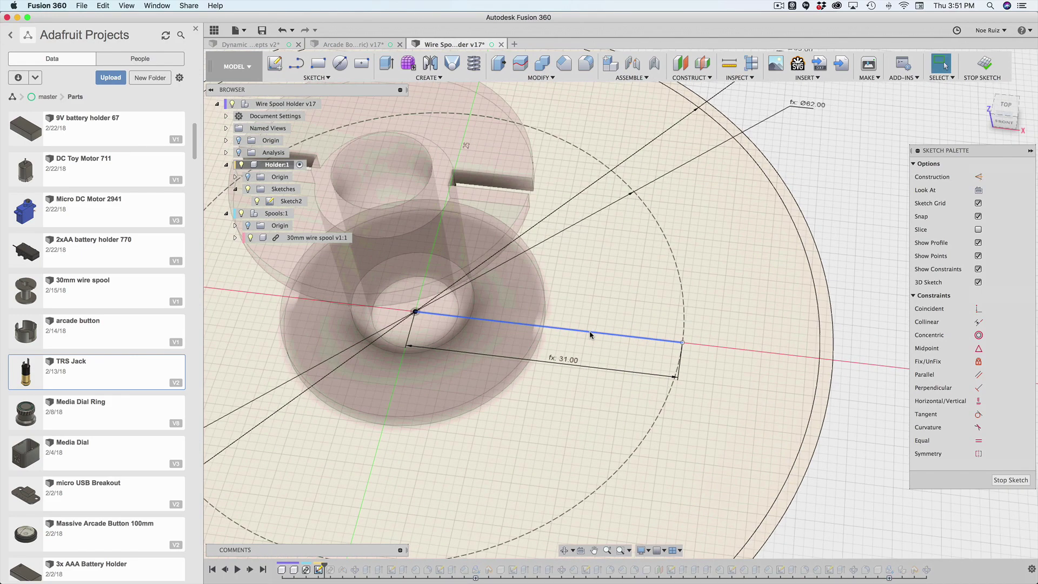
# - Check the expression behind the blue radius line's length dimension
pyautogui.scroll(-4, 591, 330)
pyautogui.click(585, 333)
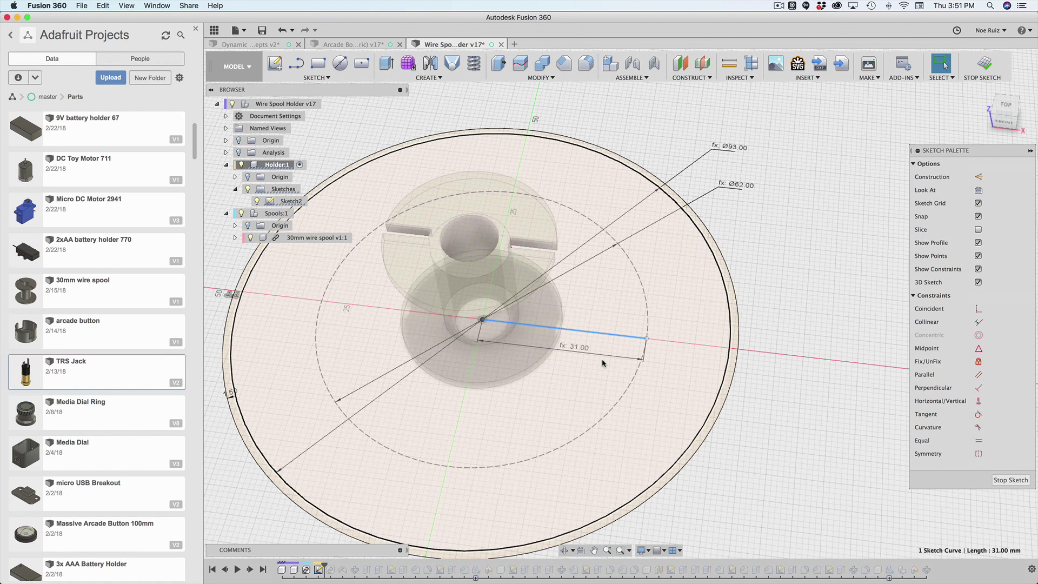
pyautogui.doubleClick(577, 346)
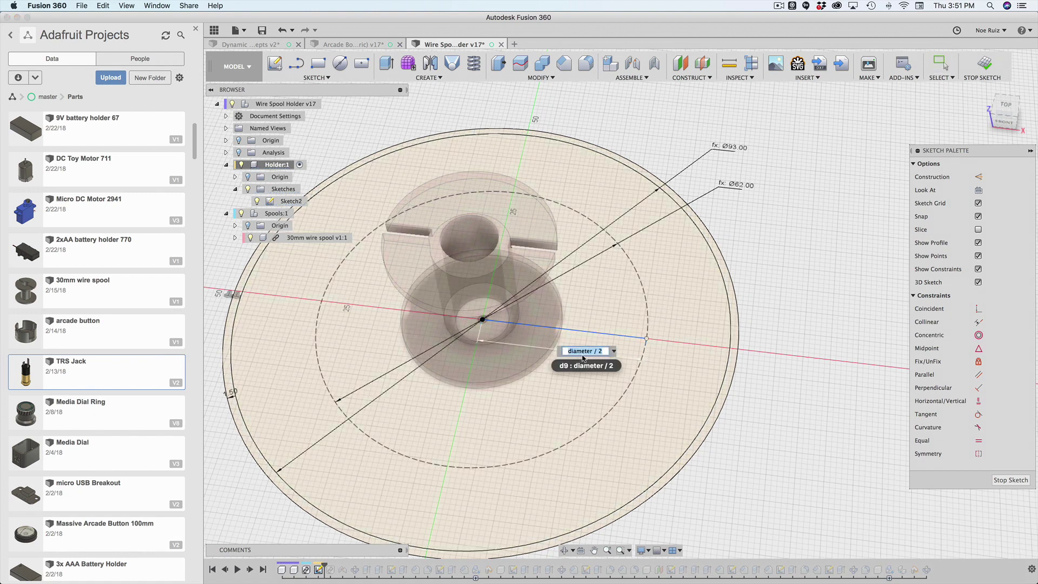
pyautogui.press('Return')
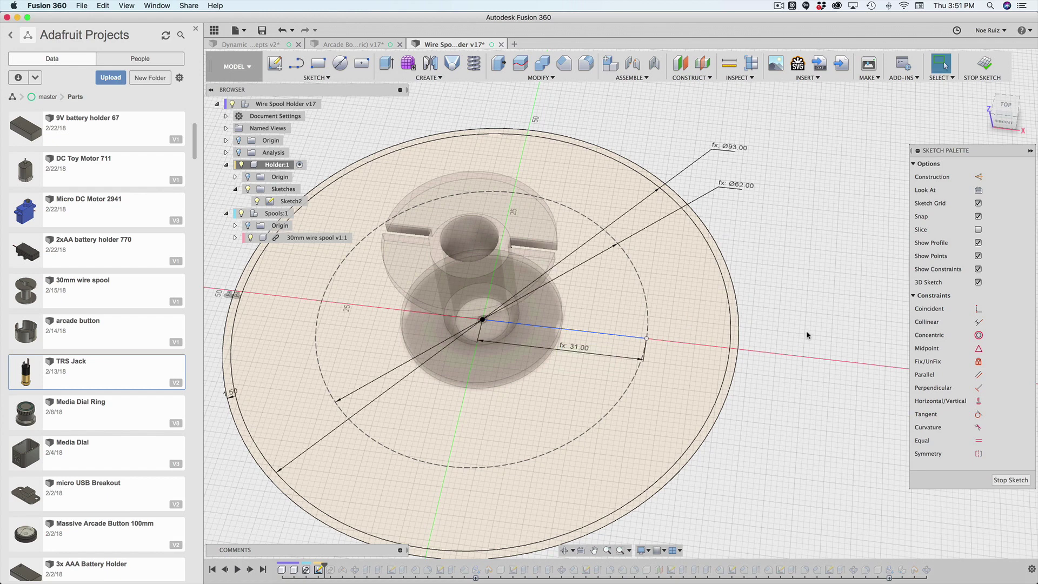
# - Set the diameter user parameter to 90 mm
pyautogui.write('sparam')
pyautogui.press('Return')
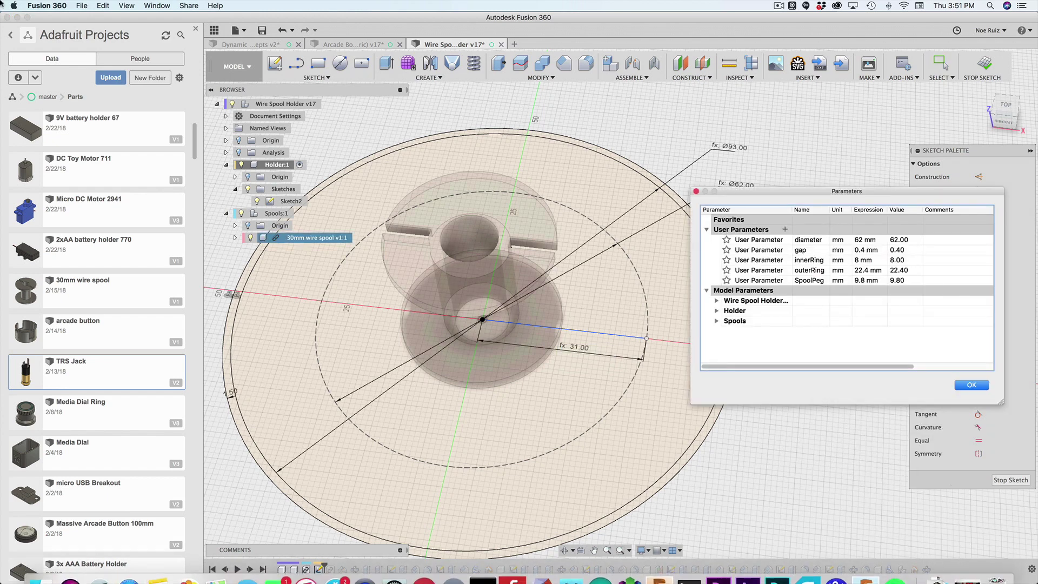
pyautogui.doubleClick(841, 239)
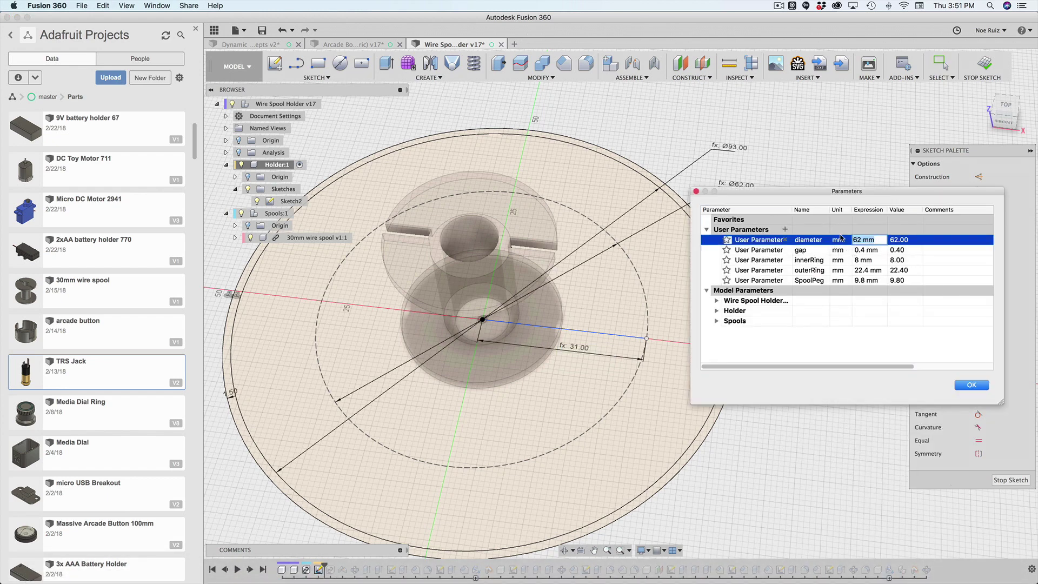
pyautogui.write('90')
pyautogui.press('Return')
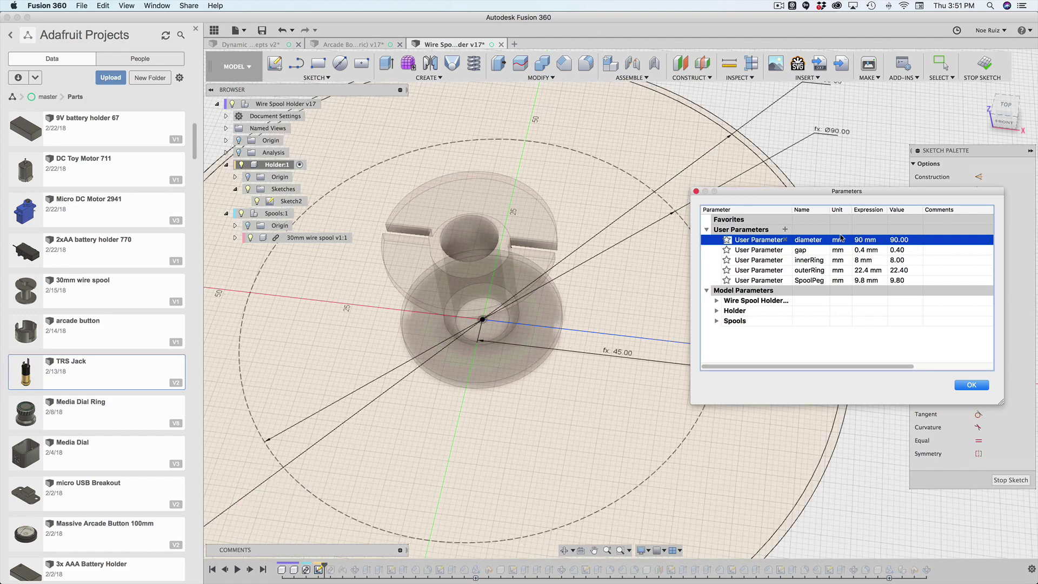
pyautogui.scroll(-5, 580, 392)
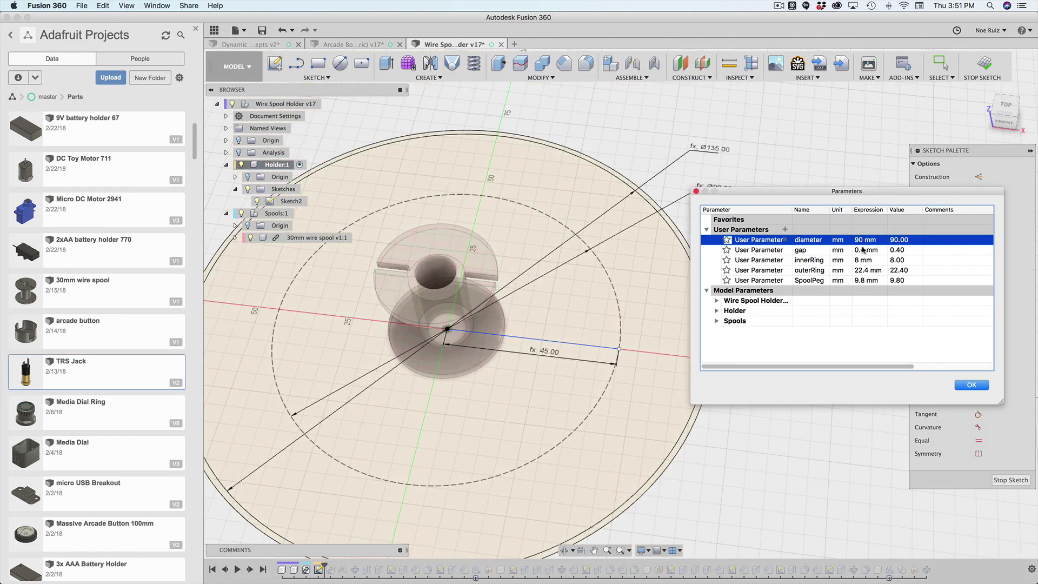
# - Set the diameter user parameter to 100 mm and close the parameters
pyautogui.click(862, 239)
pyautogui.write('100')
pyautogui.press('Return')
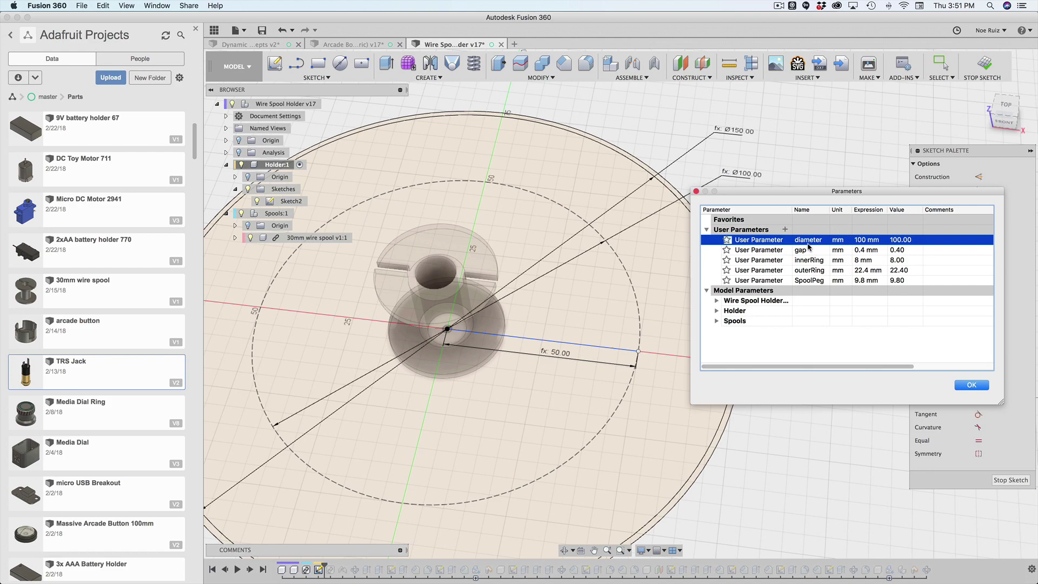
pyautogui.scroll(-3, 651, 275)
pyautogui.scroll(2, 650, 275)
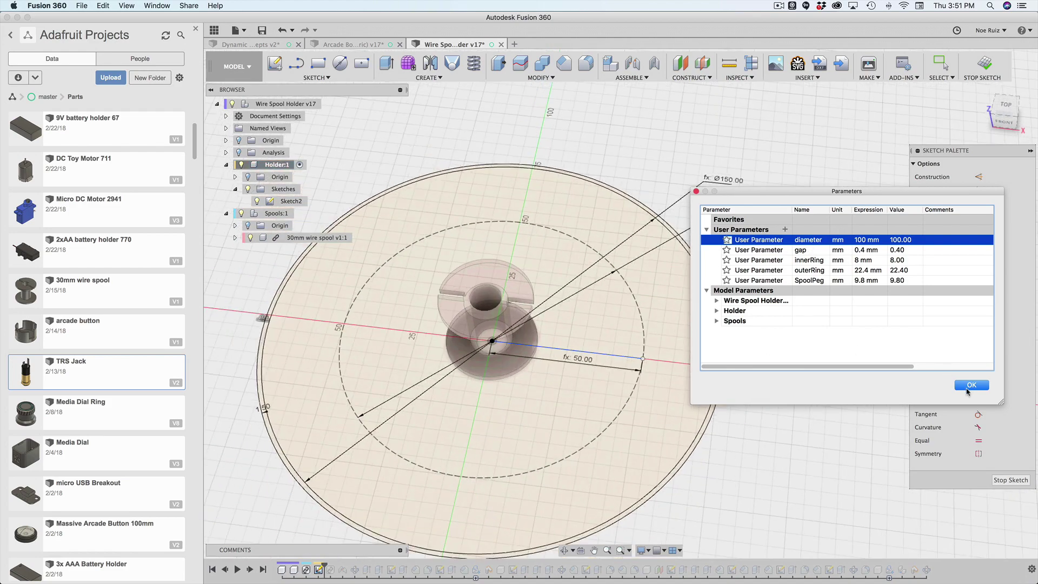
pyautogui.click(972, 384)
# - Examine the sketch point where the blue radius line meets the dashed construction circle
pyautogui.scroll(3, 665, 367)
pyautogui.click(620, 351)
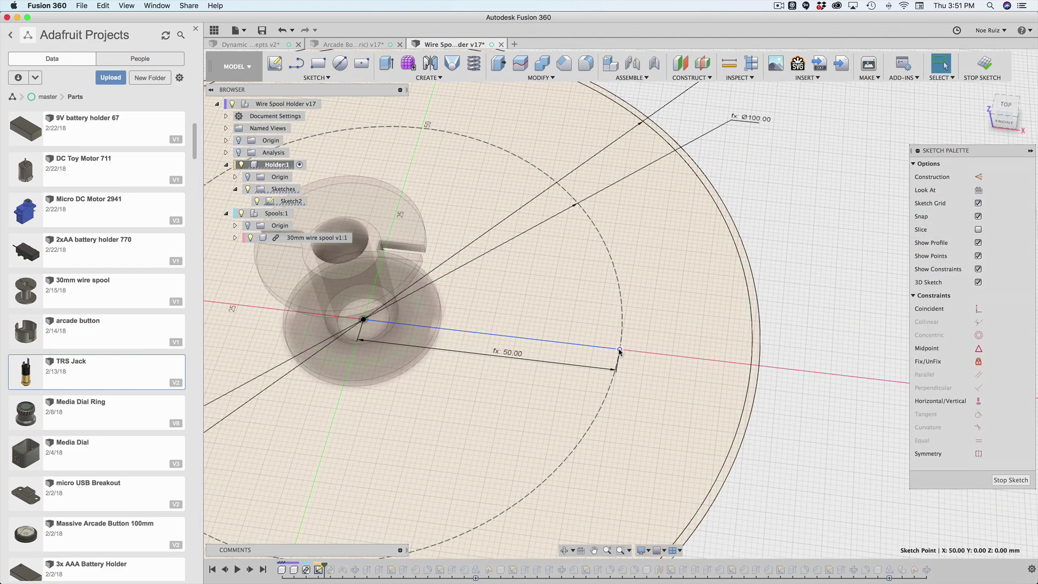
pyautogui.scroll(-3, 620, 352)
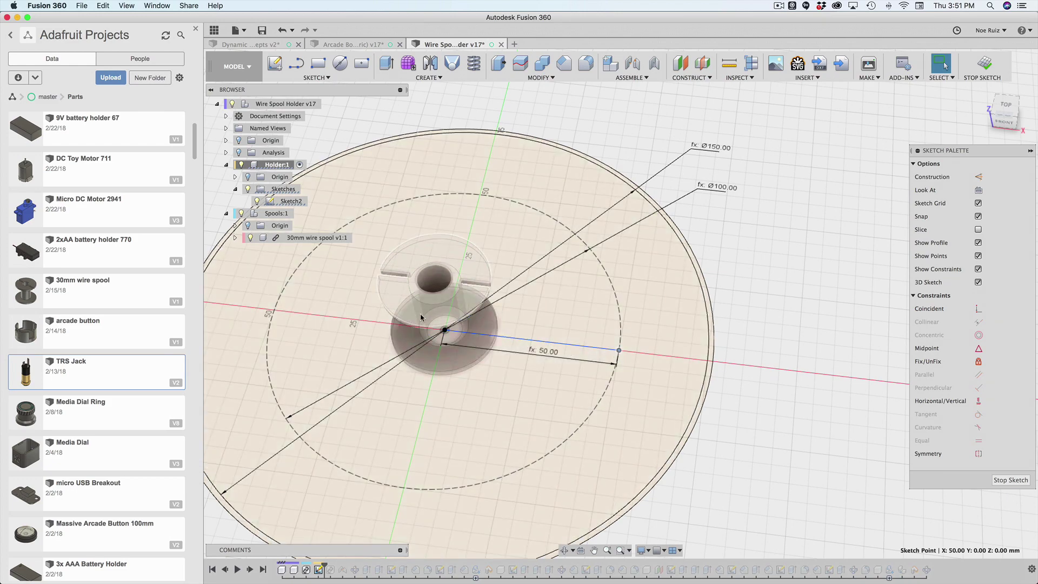
pyautogui.scroll(3, 619, 352)
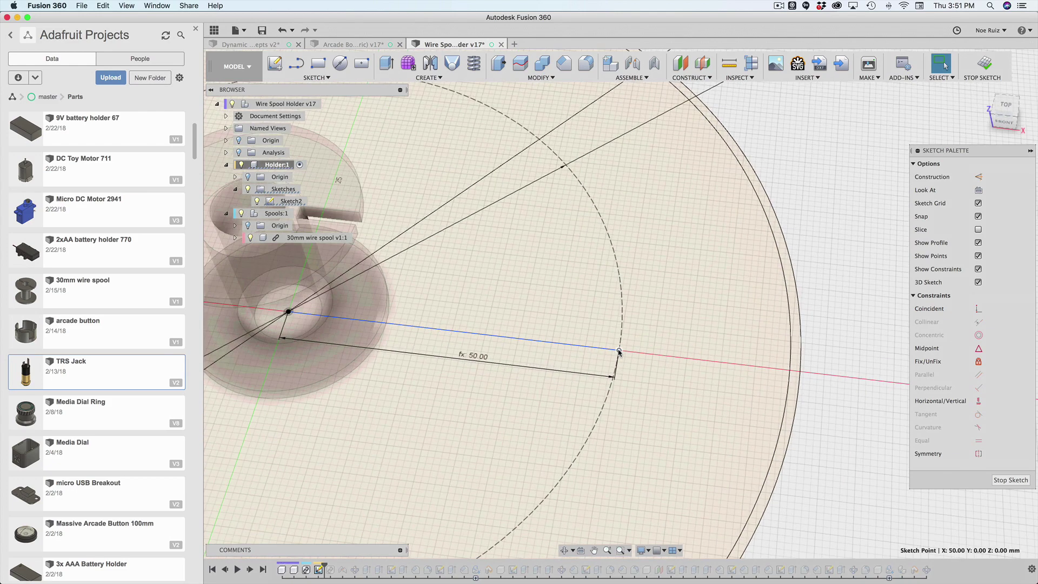
pyautogui.scroll(-3, 620, 352)
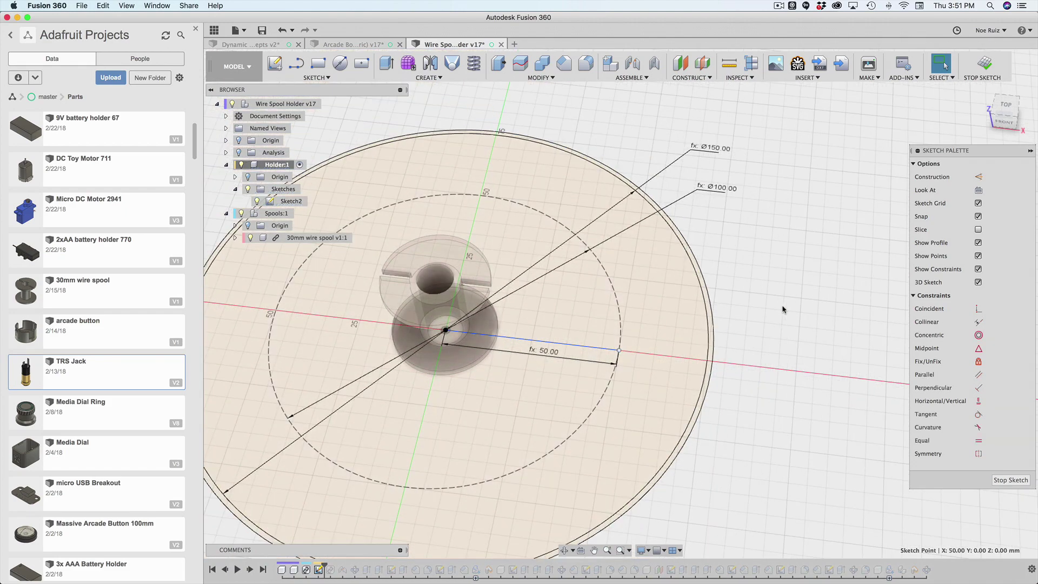
# - Finish editing Sketch2 and advance the timeline one feature to bring in the second 30mm wire spool
pyautogui.click(984, 65)
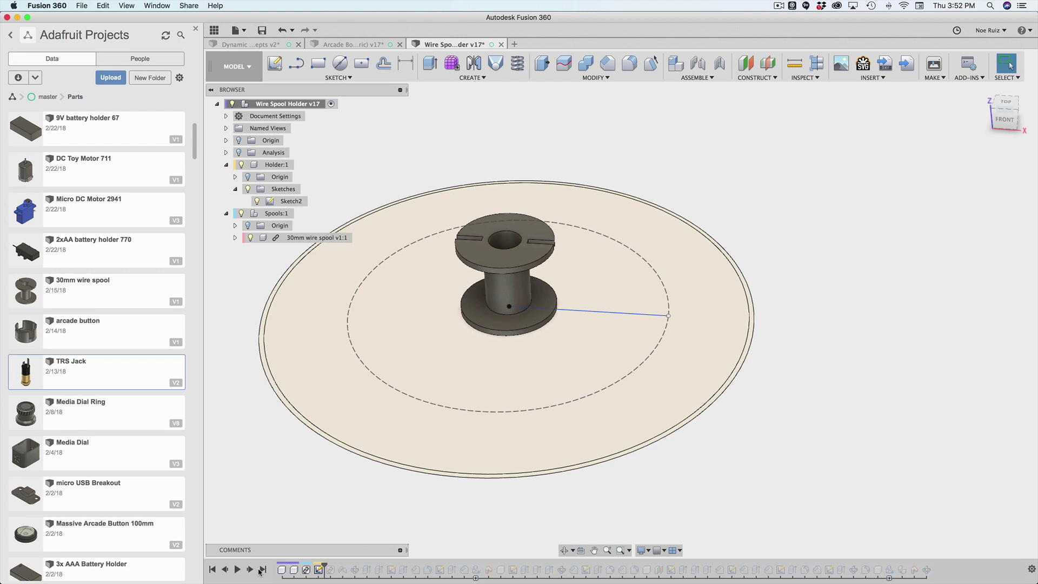
pyautogui.click(303, 238)
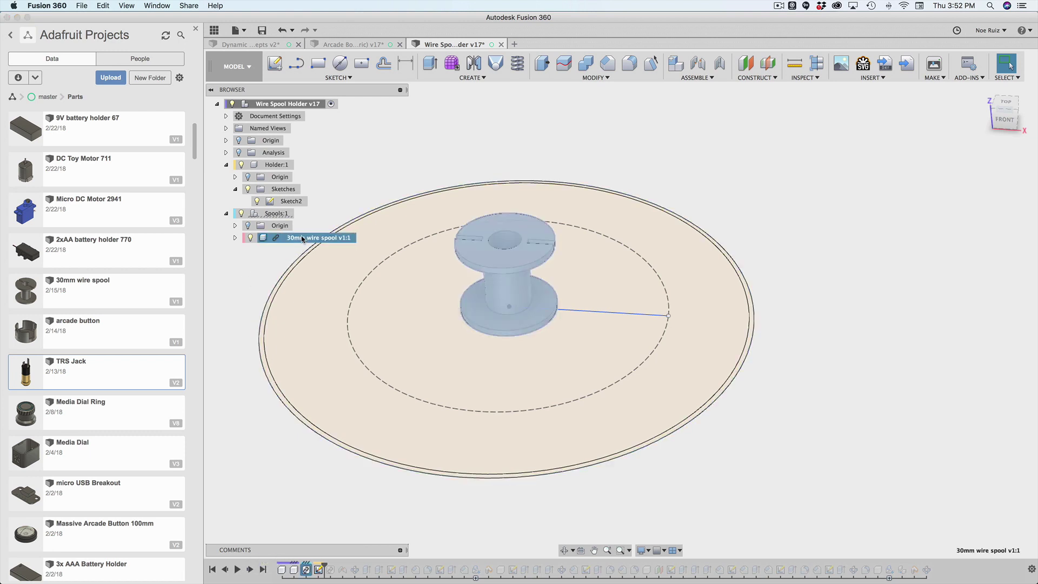
pyautogui.click(250, 570)
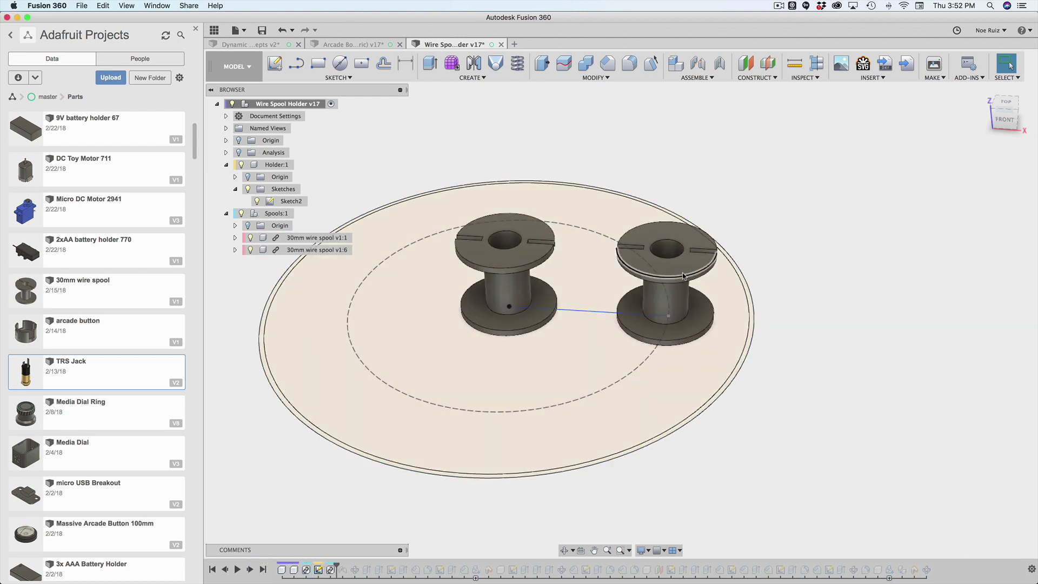
pyautogui.keyDown('shift'); pyautogui.moveTo(842, 327); pyautogui.dragTo(871, 323, button='middle'); pyautogui.keyUp('shift')
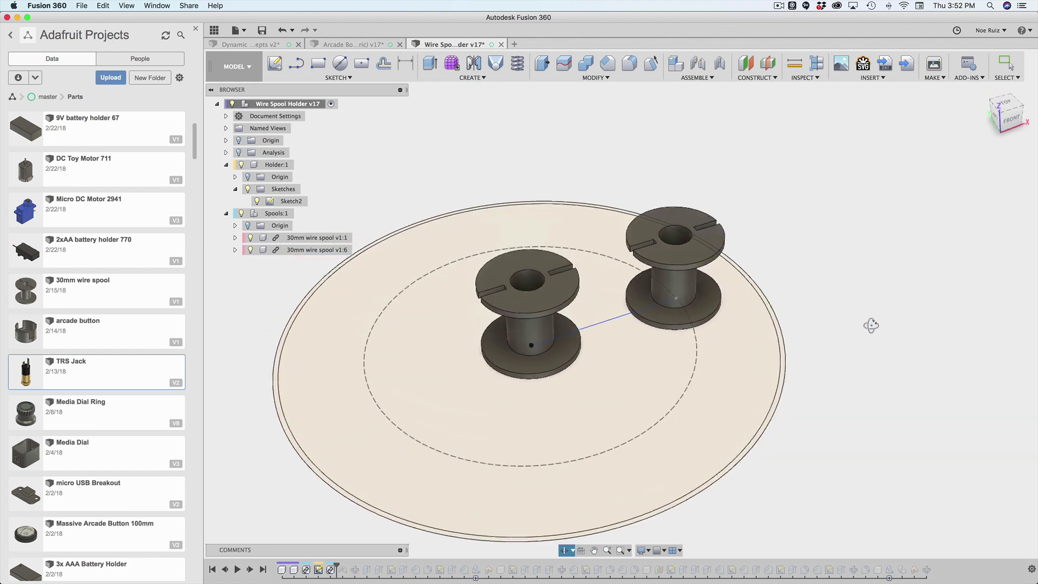
# - Advance the timeline one more feature to the second spool's joint and open that joint for editing
pyautogui.click(250, 569)
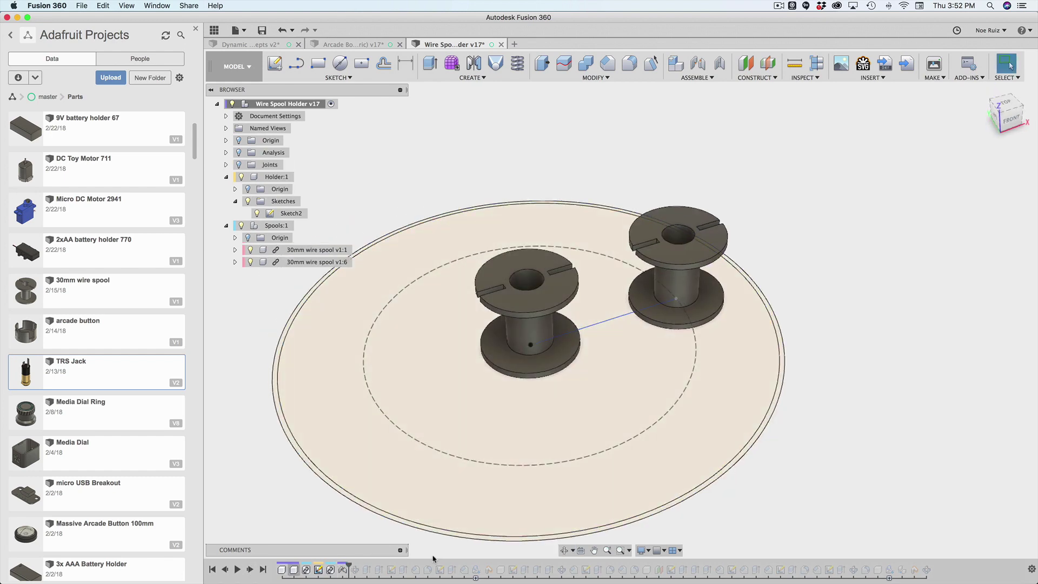
pyautogui.scroll(6, 631, 294)
pyautogui.scroll(-2, 630, 294)
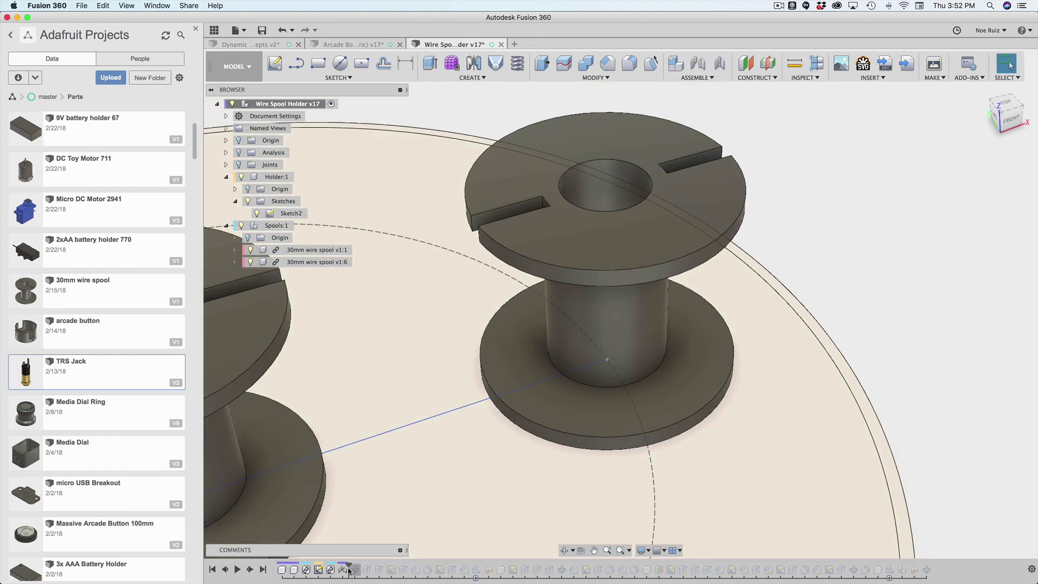
pyautogui.doubleClick(343, 569)
pyautogui.scroll(-3, 415, 486)
pyautogui.scroll(-3, 440, 448)
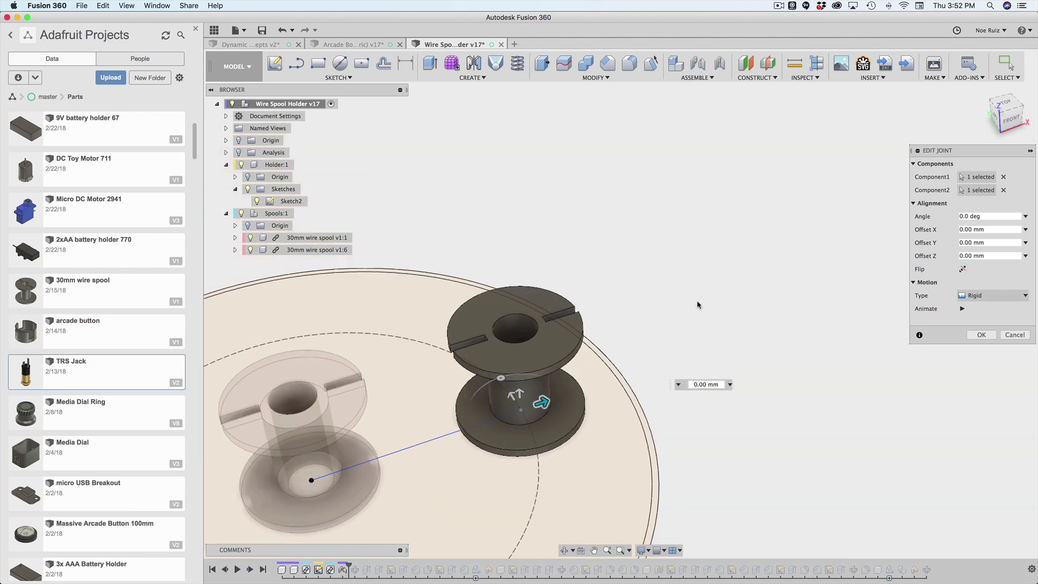
pyautogui.moveTo(697, 302); pyautogui.dragTo(763, 267, button='middle')
# - Review the joint's Component1 and Component2 selections on the second spool and in the holder sketch
pyautogui.click(977, 176)
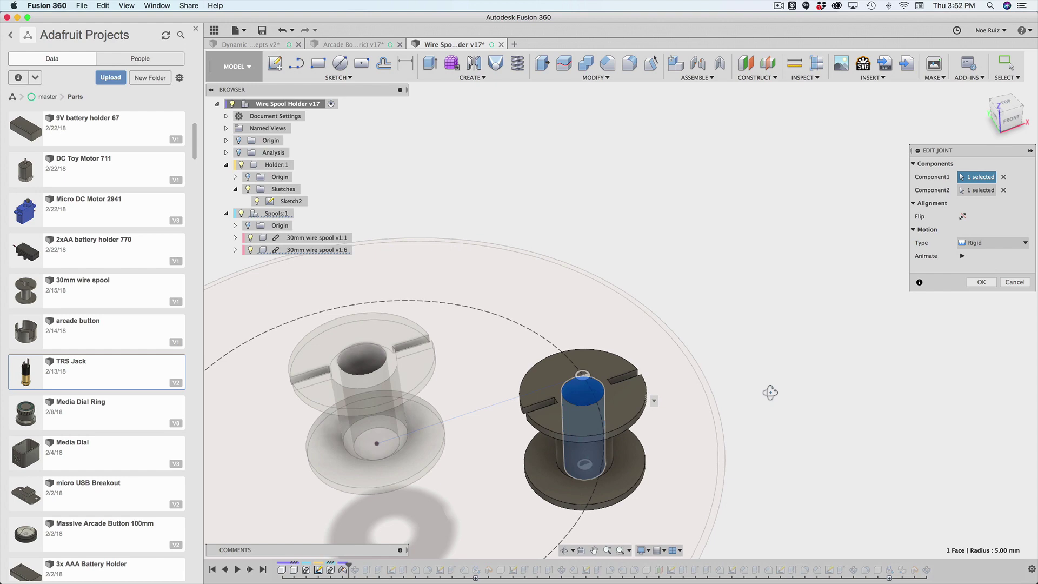
pyautogui.keyDown('shift'); pyautogui.moveTo(771, 392); pyautogui.dragTo(767, 351, button='middle'); pyautogui.keyUp('shift')
pyautogui.scroll(3, 547, 425)
pyautogui.click(550, 428)
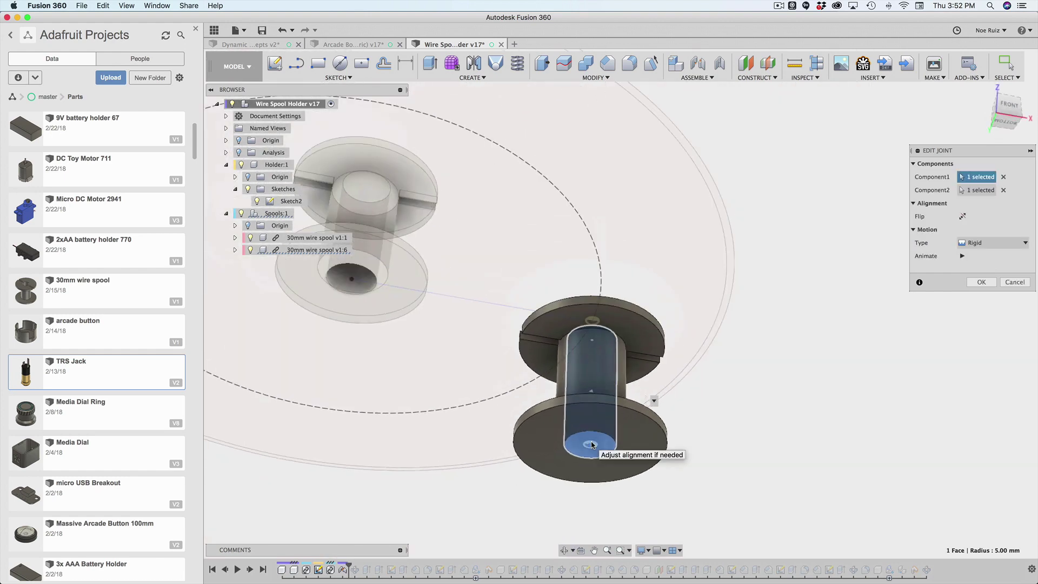
pyautogui.click(981, 193)
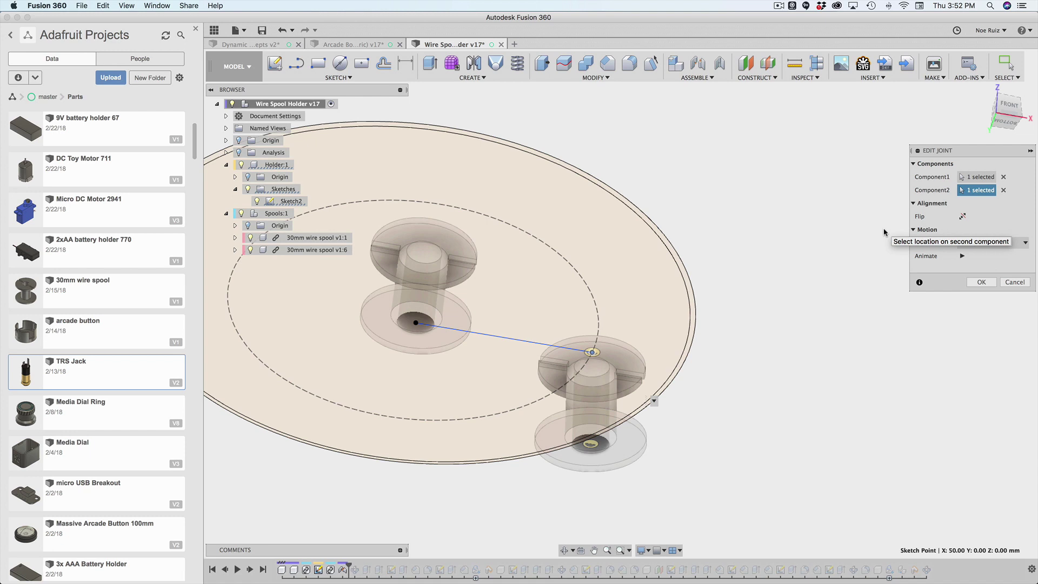
pyautogui.keyDown('shift'); pyautogui.moveTo(770, 182); pyautogui.dragTo(763, 249, button='middle'); pyautogui.keyUp('shift')
pyautogui.scroll(3, 593, 365)
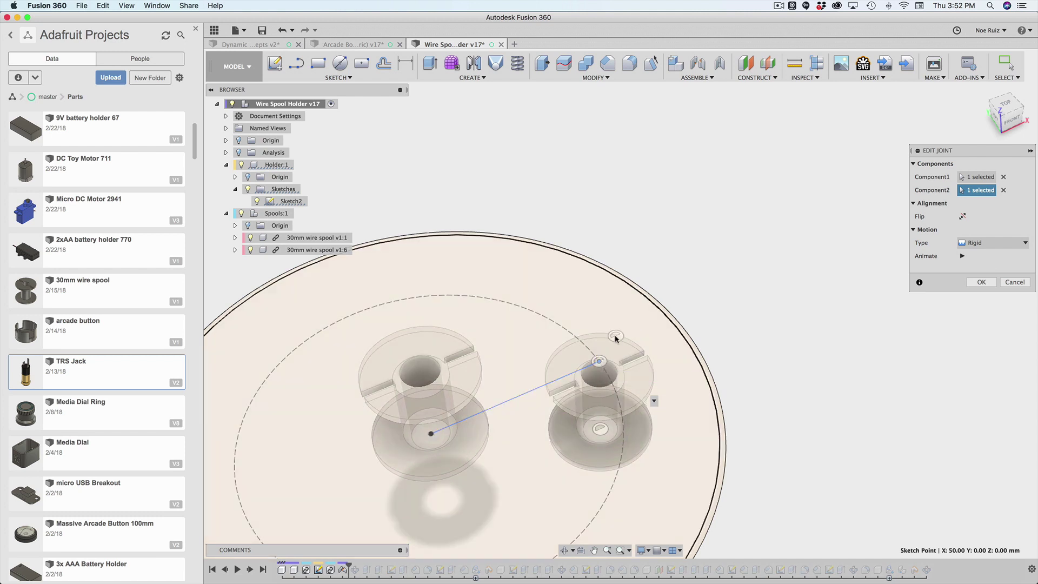
# - Preview the joint's motion and look through its motion types, then cancel the joint edit
pyautogui.click(962, 256)
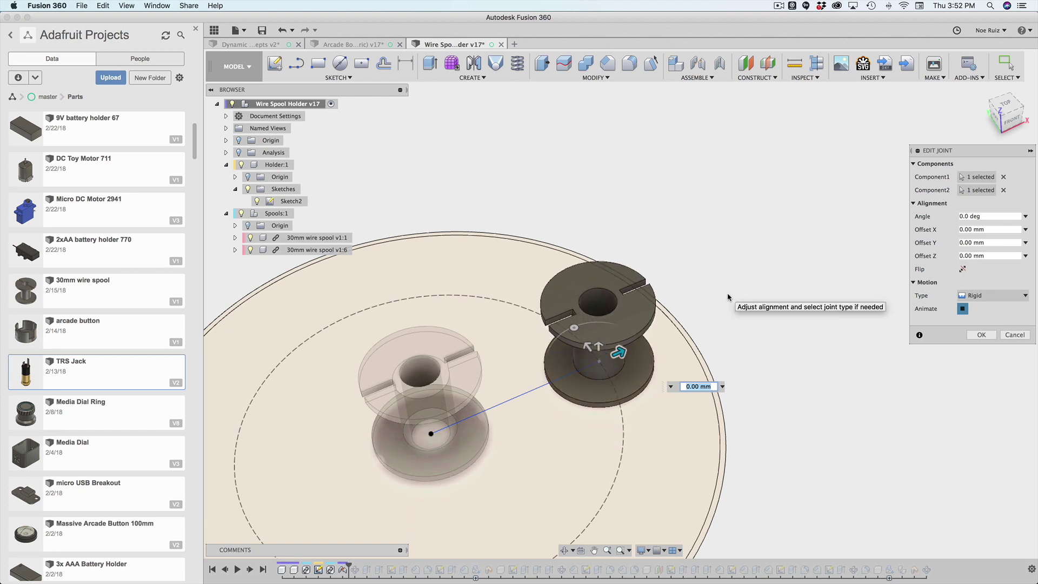
pyautogui.scroll(-2, 544, 359)
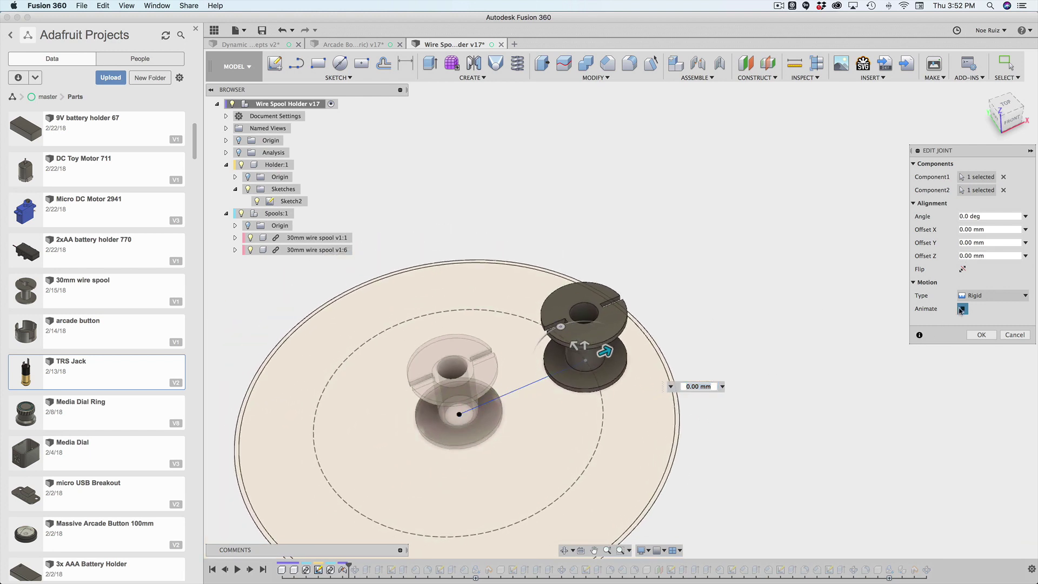
pyautogui.click(979, 296)
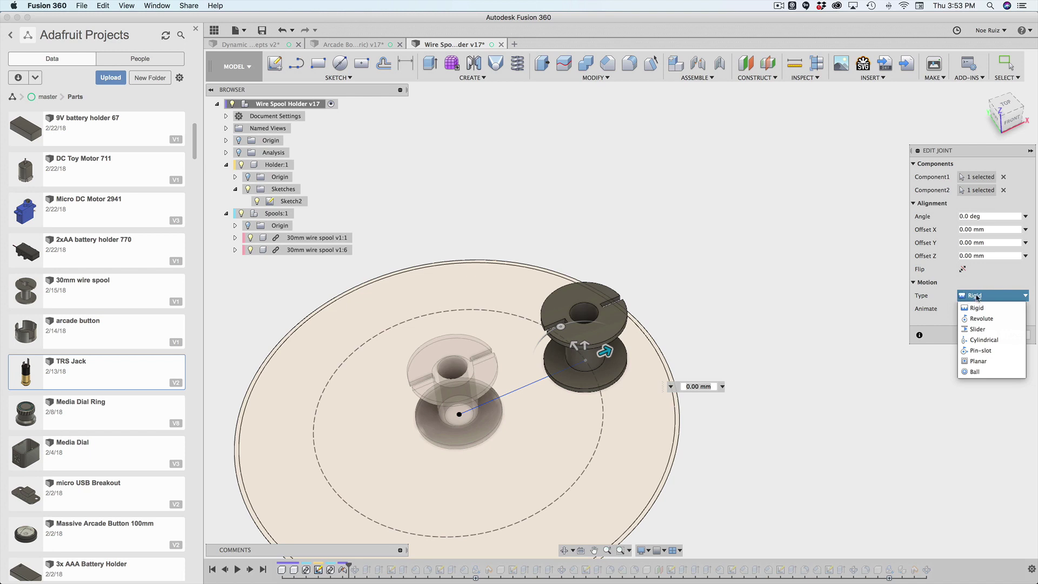
pyautogui.click(977, 296)
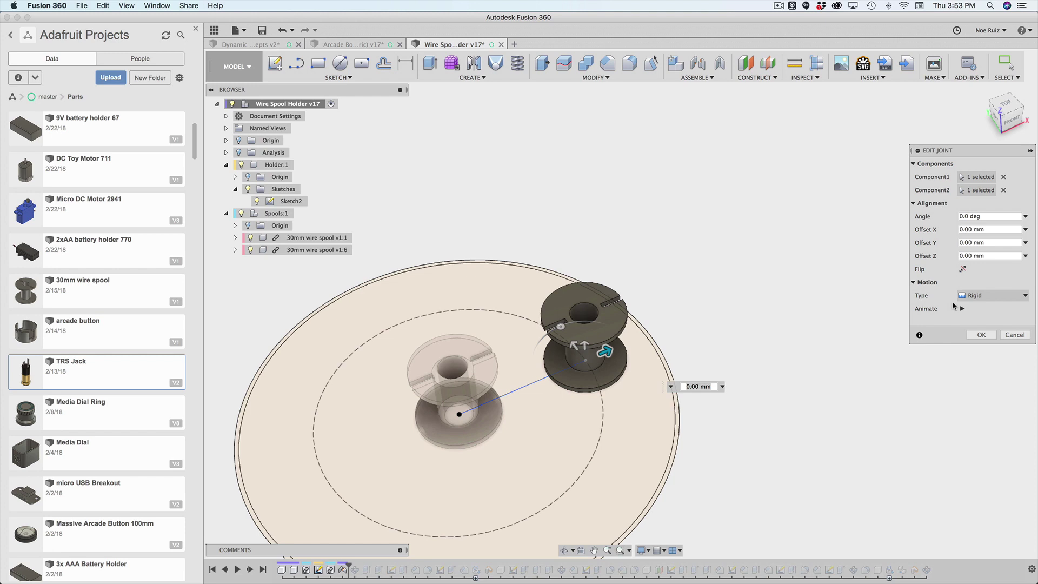
pyautogui.click(1009, 335)
# - Set the diameter user parameter to 62 mm to reposition the jointed spool
pyautogui.scroll(3, 619, 406)
pyautogui.scroll(-4, 553, 342)
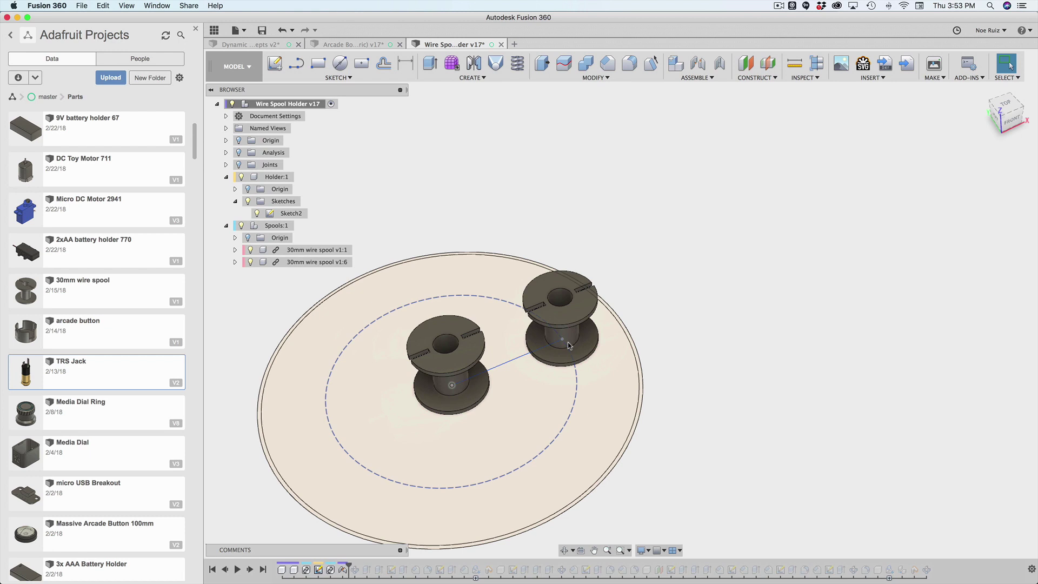
pyautogui.moveTo(702, 354); pyautogui.dragTo(724, 348, button='middle')
pyautogui.write('spara')
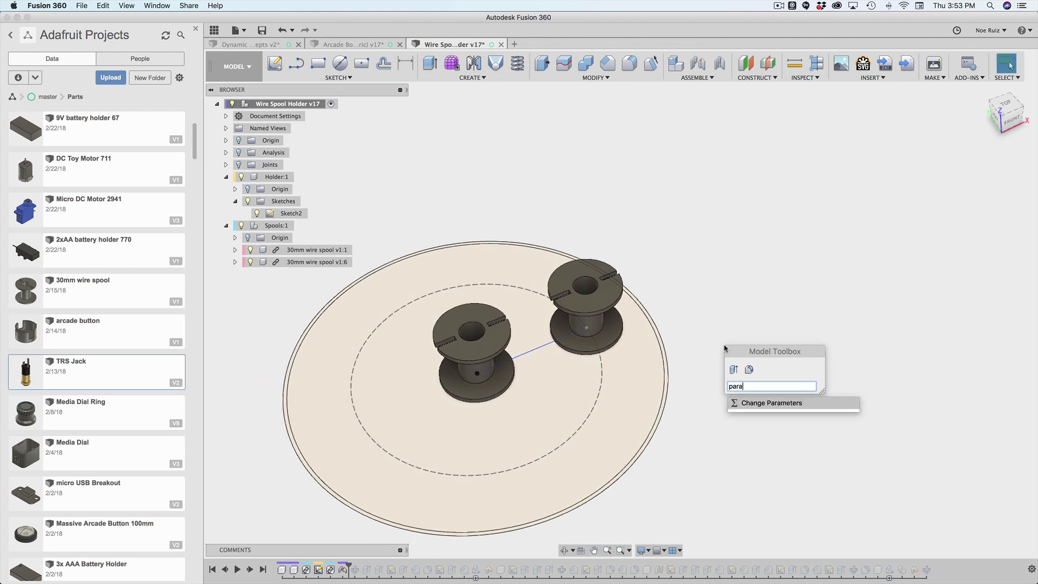
pyautogui.press('Return')
pyautogui.click(861, 239)
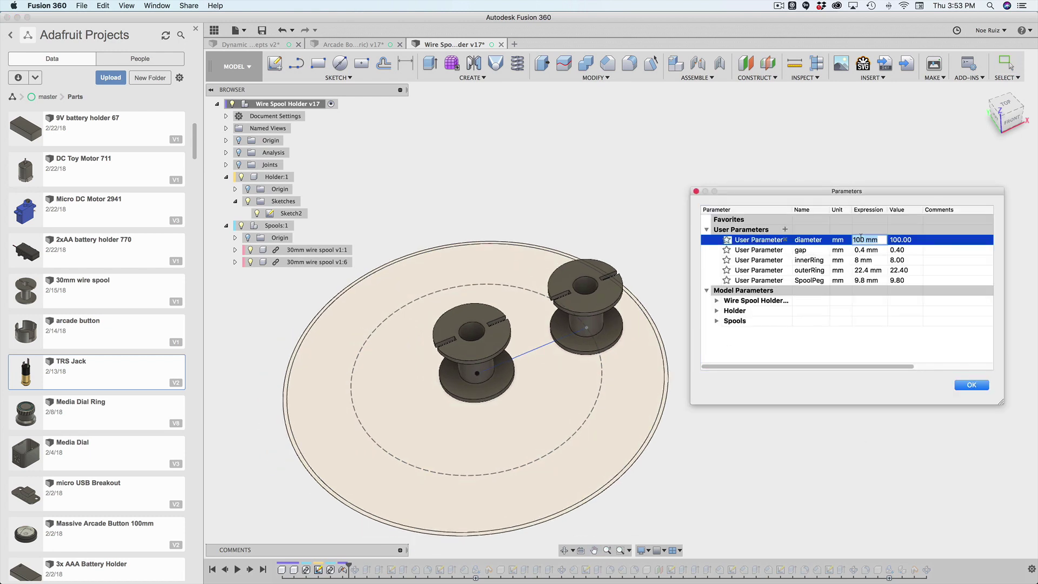
pyautogui.doubleClick(861, 239)
pyautogui.write('62')
pyautogui.press('Return')
pyautogui.scroll(3, 503, 338)
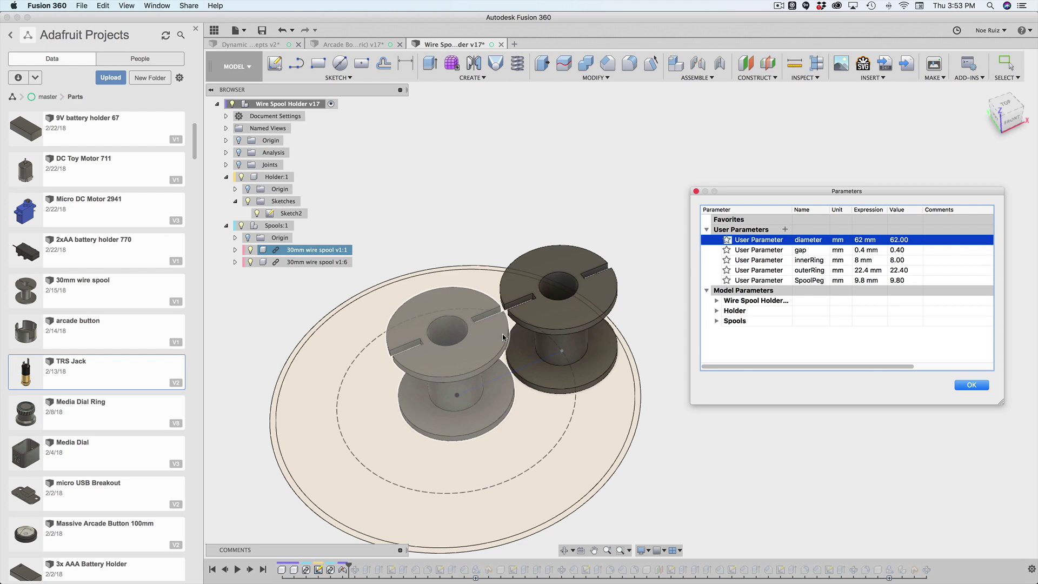
# - Close the parameters, advance the timeline one feature to the spools' circular pattern, and open that pattern for editing
pyautogui.click(967, 385)
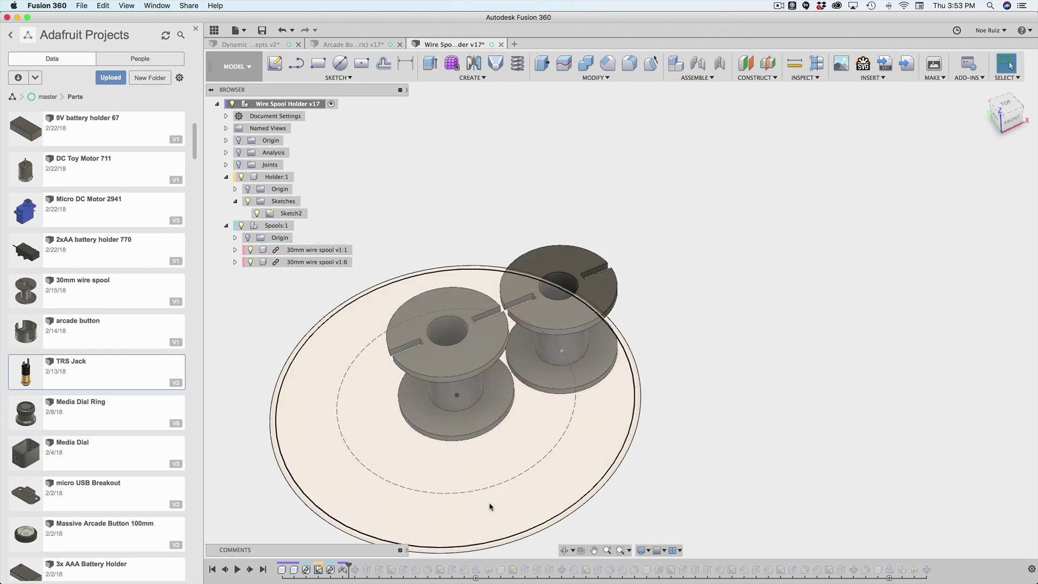
pyautogui.click(250, 569)
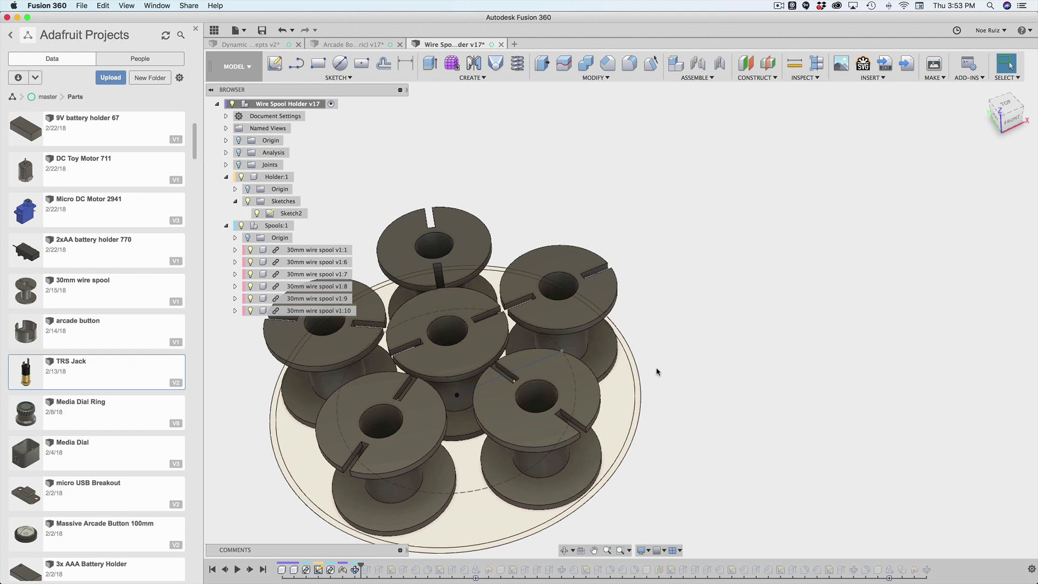
pyautogui.moveTo(658, 373); pyautogui.dragTo(845, 300, button='middle')
pyautogui.doubleClick(355, 570)
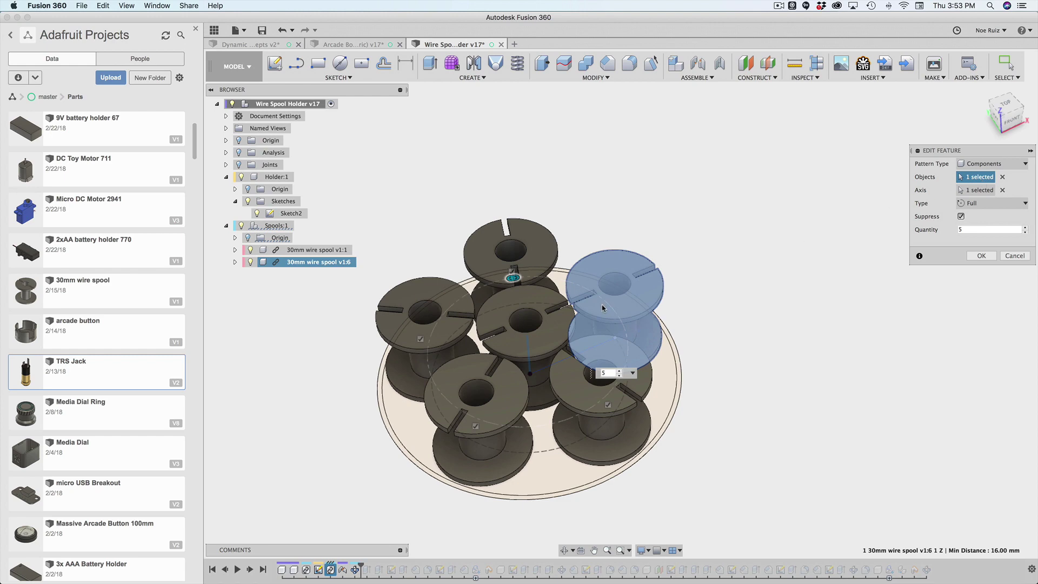
# - Review the circular pattern's axis selection and the arrangement of the patterned spools around the holder
pyautogui.click(977, 189)
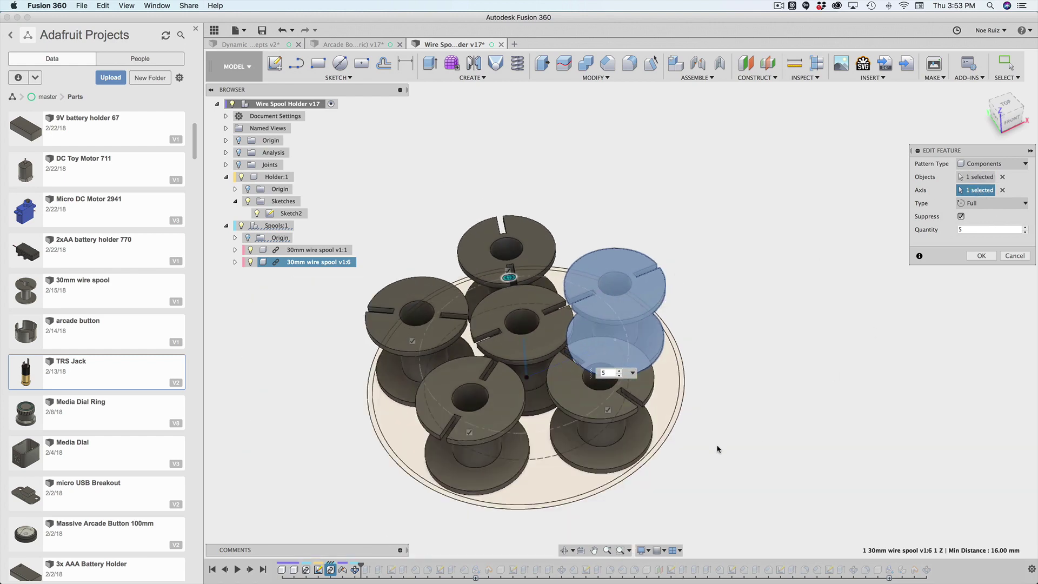
pyautogui.scroll(3, 538, 464)
pyautogui.scroll(-3, 547, 480)
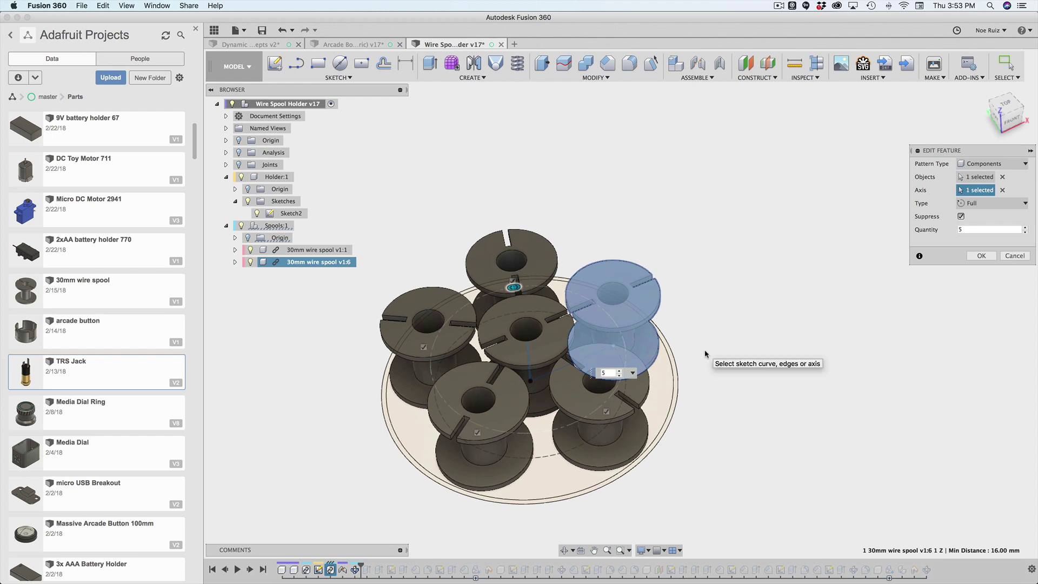
pyautogui.scroll(3, 535, 457)
pyautogui.scroll(-1, 546, 461)
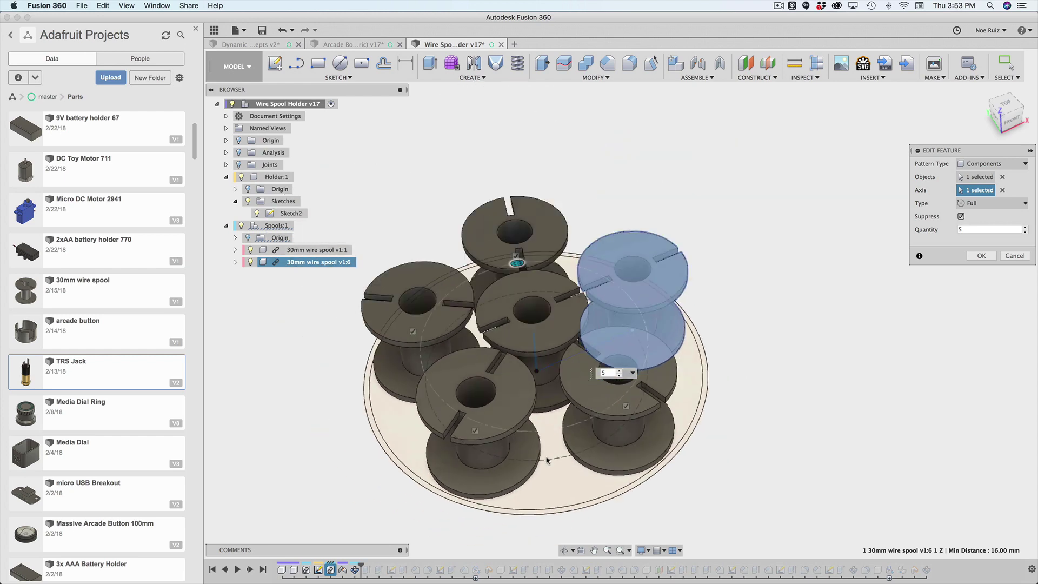
# - Clear the circular pattern's axis and reselect it from the holder sketch's outer circle, then cancel the edit
pyautogui.click(1003, 190)
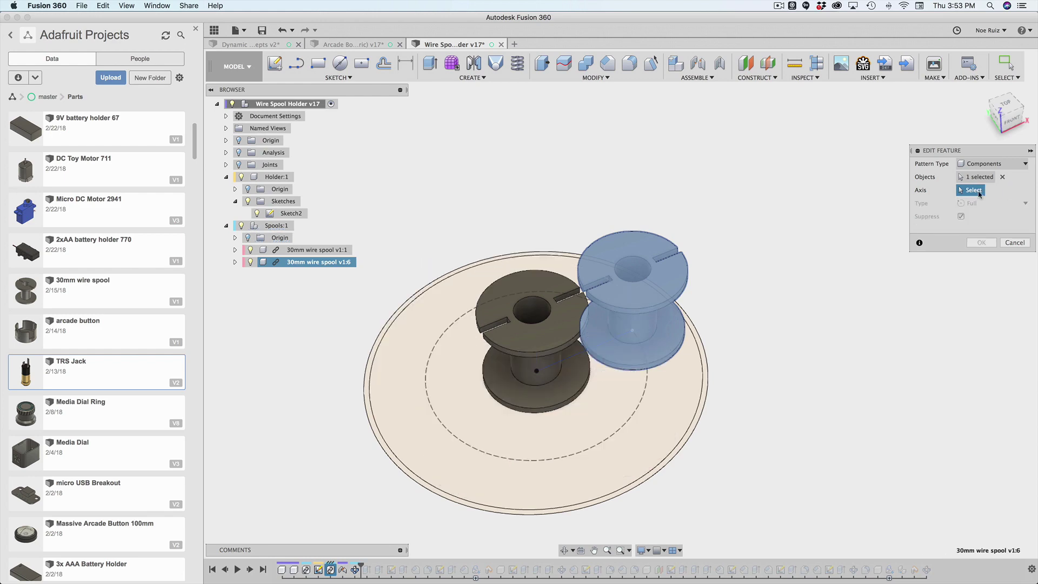
pyautogui.click(571, 510)
pyautogui.scroll(3, 627, 390)
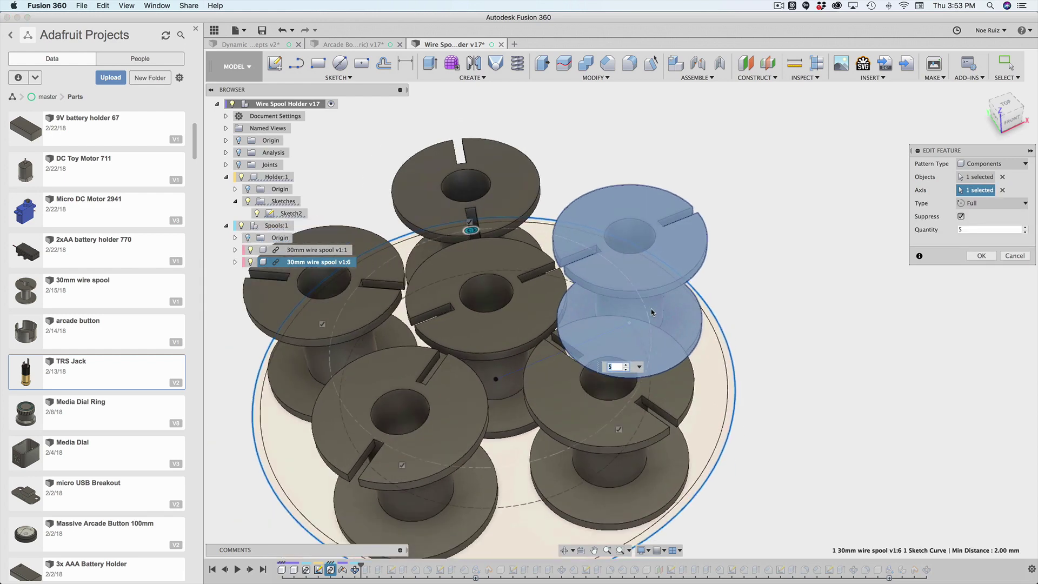
pyautogui.scroll(-2, 651, 309)
pyautogui.moveTo(817, 324)
pyautogui.keyDown('shift'); pyautogui.mouseDown(button='middle')
pyautogui.moveTo(792, 353)
pyautogui.moveTo(811, 323)
pyautogui.mouseUp(button='middle'); pyautogui.keyUp('shift')
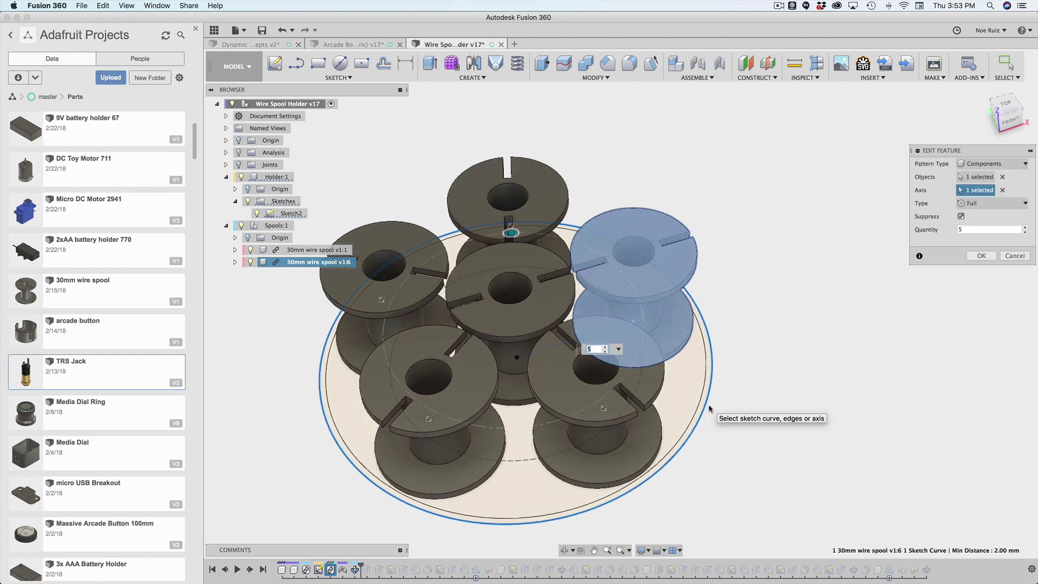
pyautogui.click(1015, 255)
# - Set the diameter user parameter to 80 mm
pyautogui.write('s')
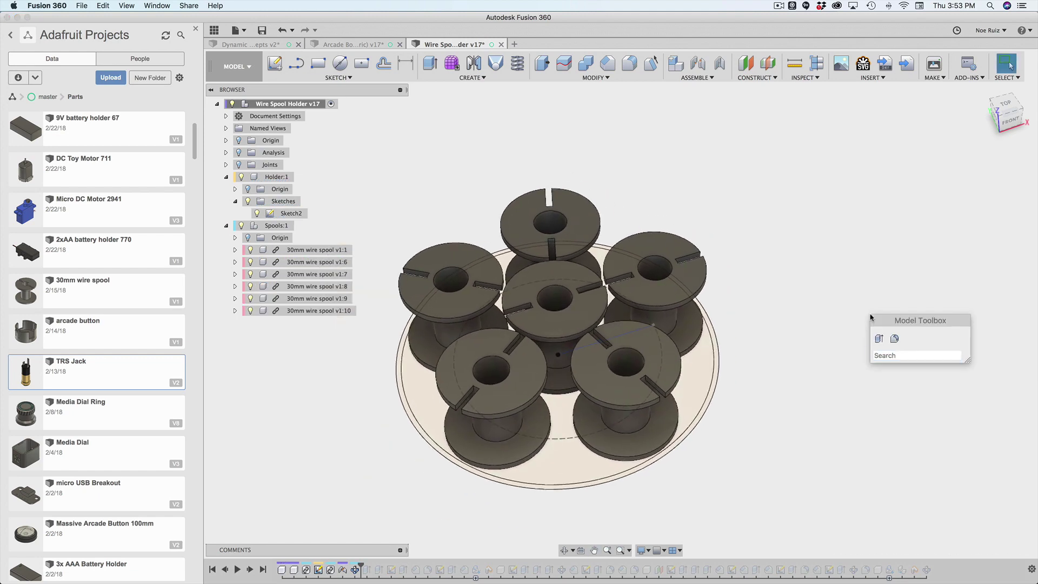
pyautogui.write('para')
pyautogui.press('Return')
pyautogui.click(871, 240)
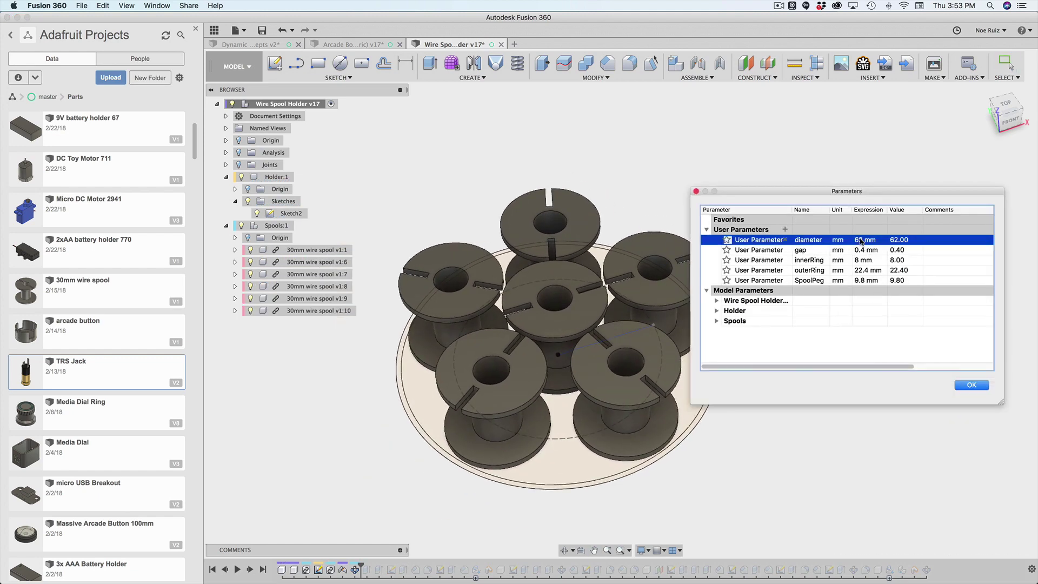
pyautogui.moveTo(874, 239); pyautogui.dragTo(860, 239)
pyautogui.write('8')
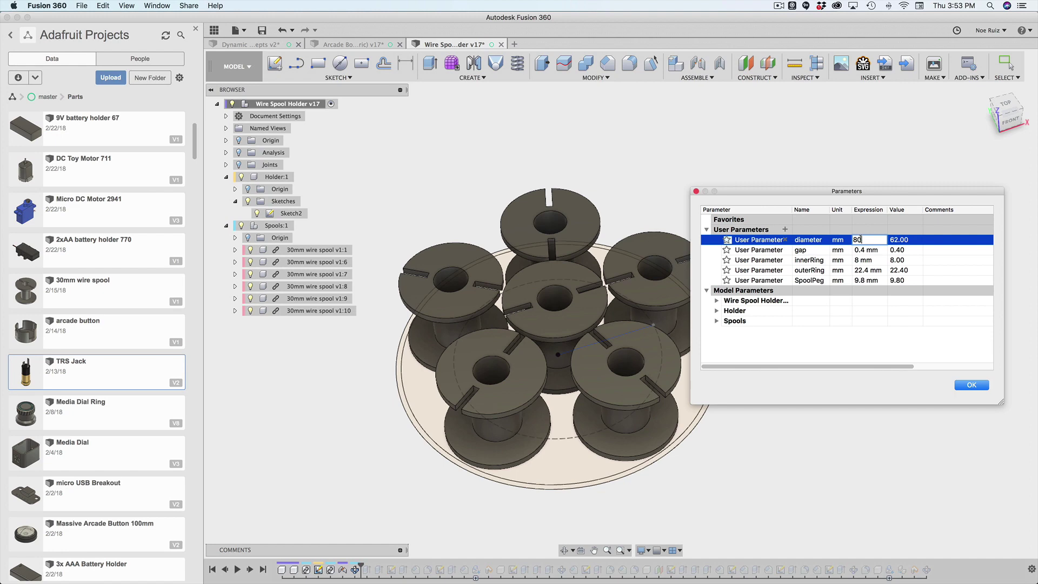
pyautogui.write('0')
pyautogui.press('Return')
# - Set the diameter user parameter to 100 mm and close the parameters
pyautogui.click(861, 240)
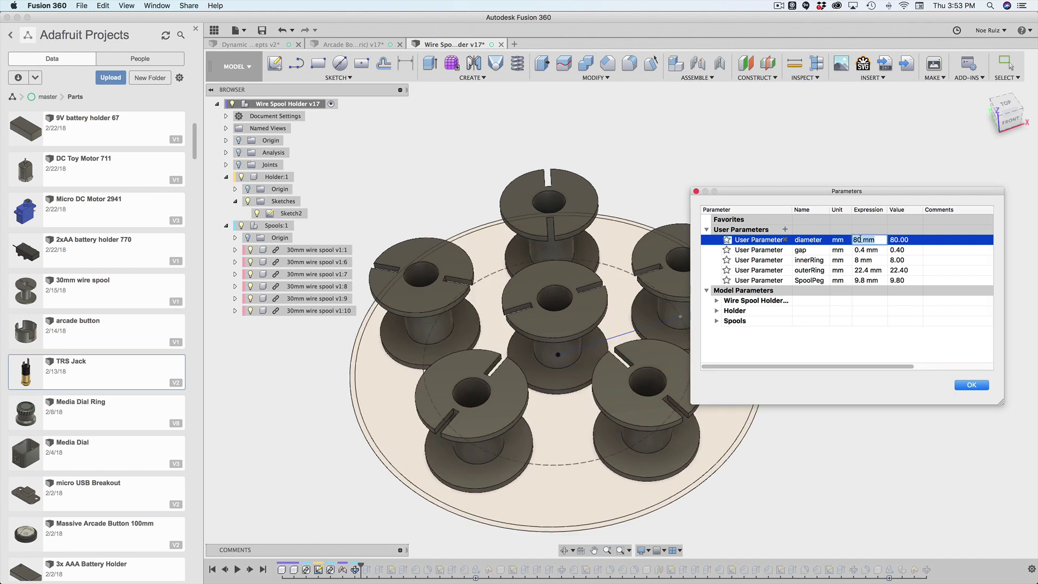
pyautogui.press('BackSpace')
pyautogui.press('BackSpace')
pyautogui.write('100')
pyautogui.press('Return')
pyautogui.click(972, 385)
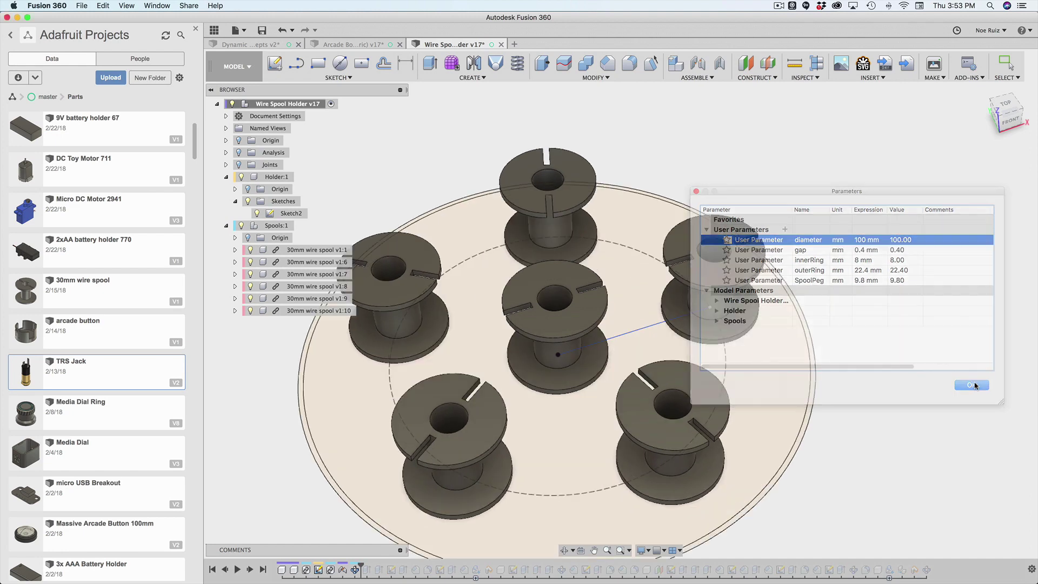
# - Advance the timeline feature by feature through the Holder's body, Sketch3 and Sketch4 features
pyautogui.scroll(-3, 956, 356)
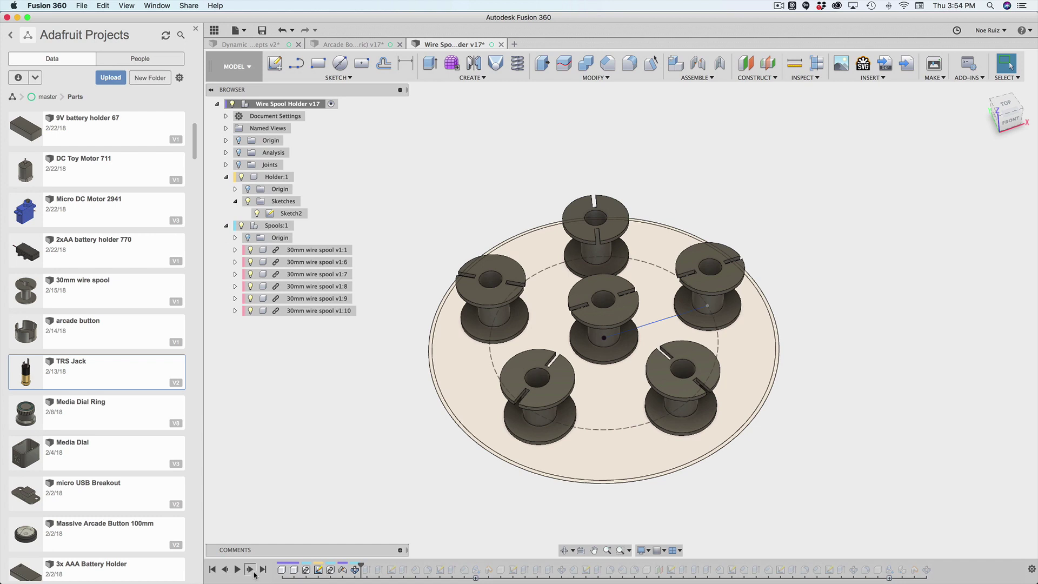
pyautogui.click(250, 570)
pyautogui.click(250, 569)
pyautogui.click(250, 569)
pyautogui.click(250, 569)
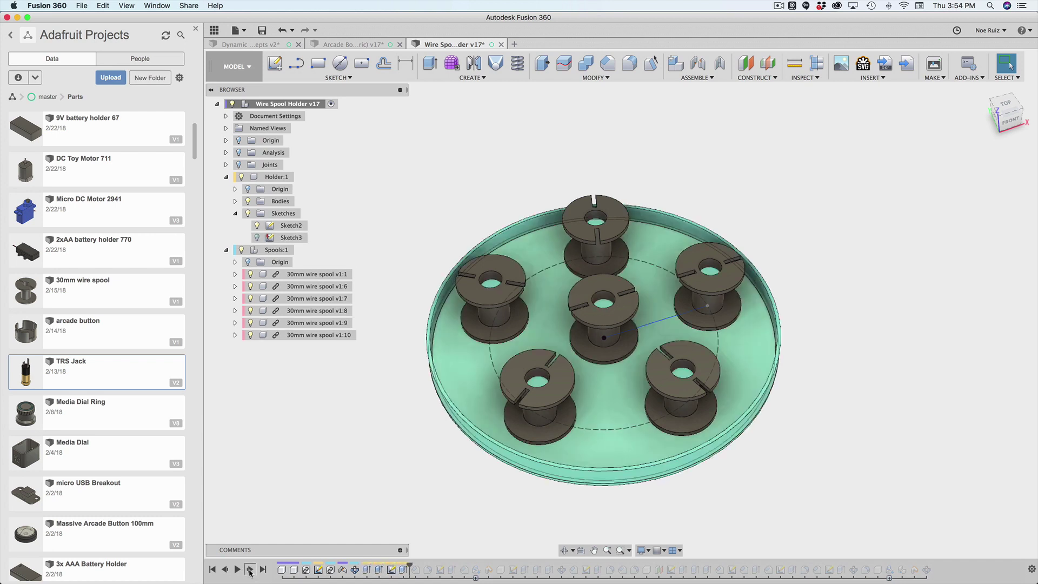
pyautogui.click(249, 570)
pyautogui.click(250, 569)
pyautogui.click(250, 570)
pyautogui.click(250, 569)
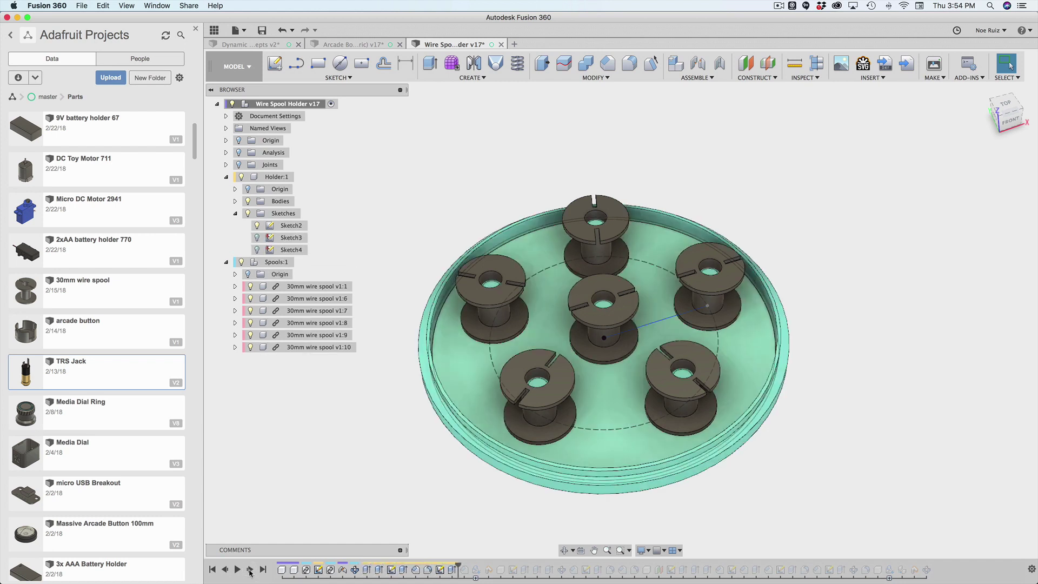
# - Advance the timeline through the 608zz Bearing and the first Bearing Mount features
pyautogui.click(249, 570)
pyautogui.click(250, 569)
pyautogui.click(250, 570)
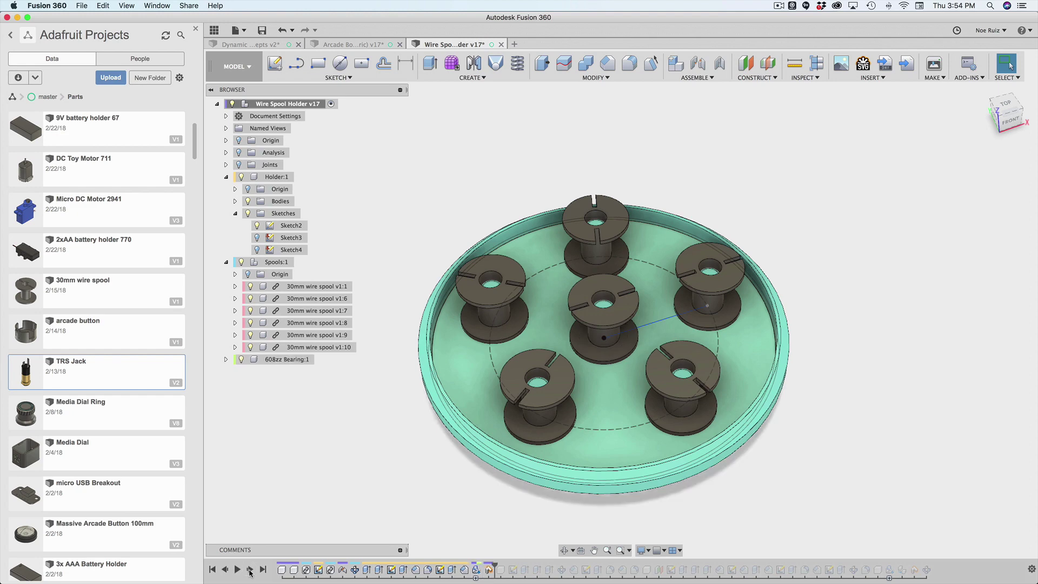
pyautogui.click(249, 569)
pyautogui.click(249, 569)
pyautogui.click(249, 570)
pyautogui.click(249, 569)
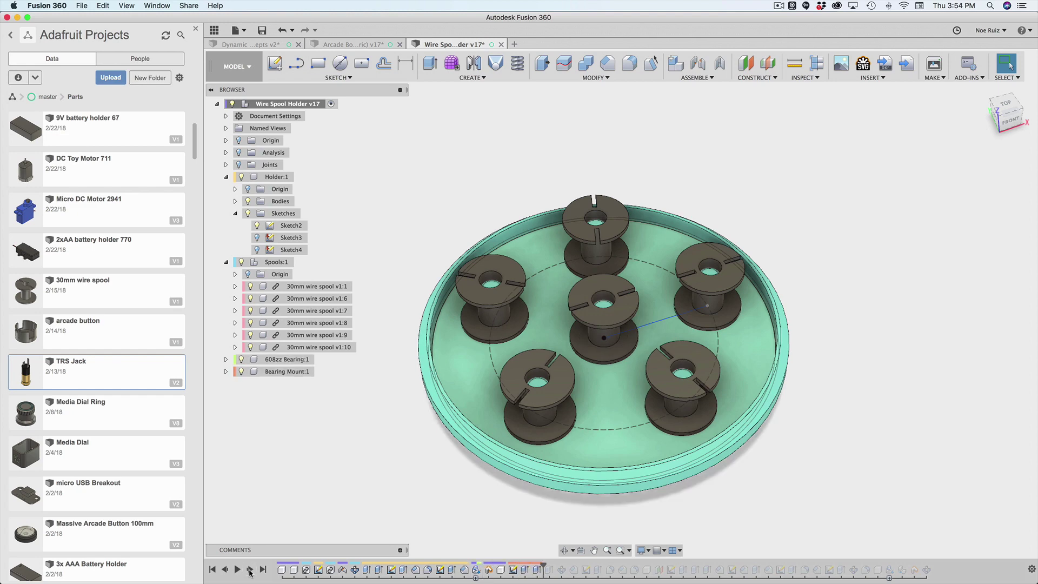
# - Advance the timeline through the remaining Bearing Mount features while viewing the holder from underneath
pyautogui.keyDown('shift'); pyautogui.moveTo(304, 451); pyautogui.dragTo(589, 328, button='middle'); pyautogui.keyUp('shift')
pyautogui.click(249, 569)
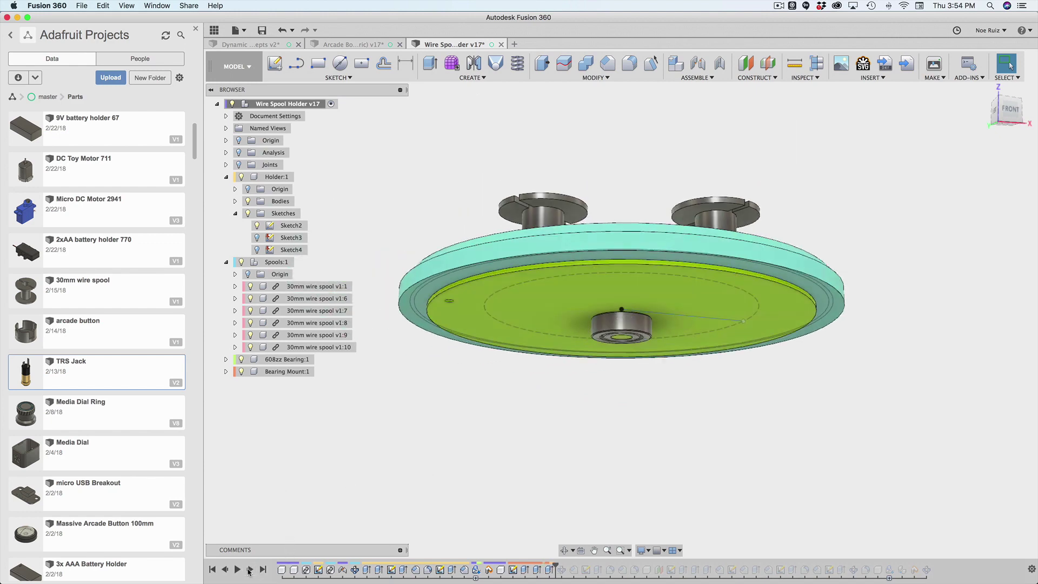
pyautogui.click(249, 570)
pyautogui.click(249, 570)
pyautogui.click(250, 569)
pyautogui.click(250, 570)
pyautogui.click(248, 570)
# - Roll the timeline forward to its end, hide Sketch2, and collapse the Holder component in the browser
pyautogui.keyDown('shift'); pyautogui.moveTo(422, 443); pyautogui.dragTo(400, 454, button='middle'); pyautogui.keyUp('shift')
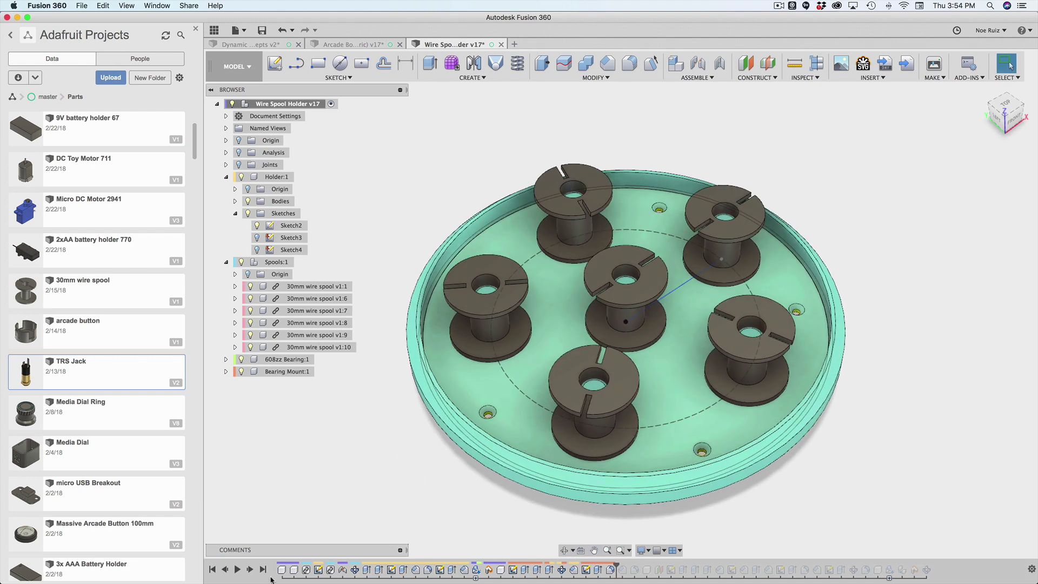
pyautogui.click(265, 570)
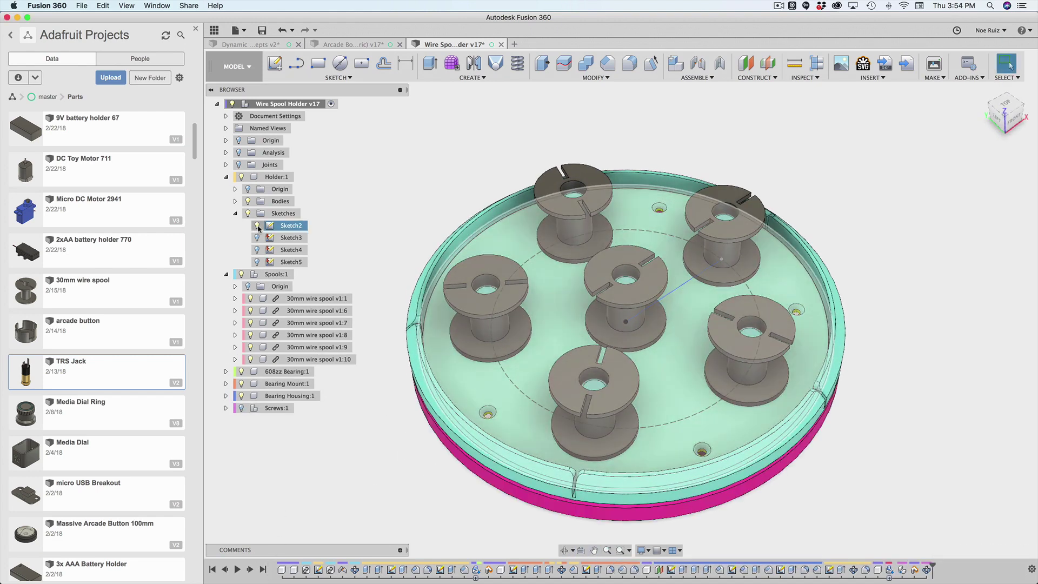
pyautogui.click(226, 177)
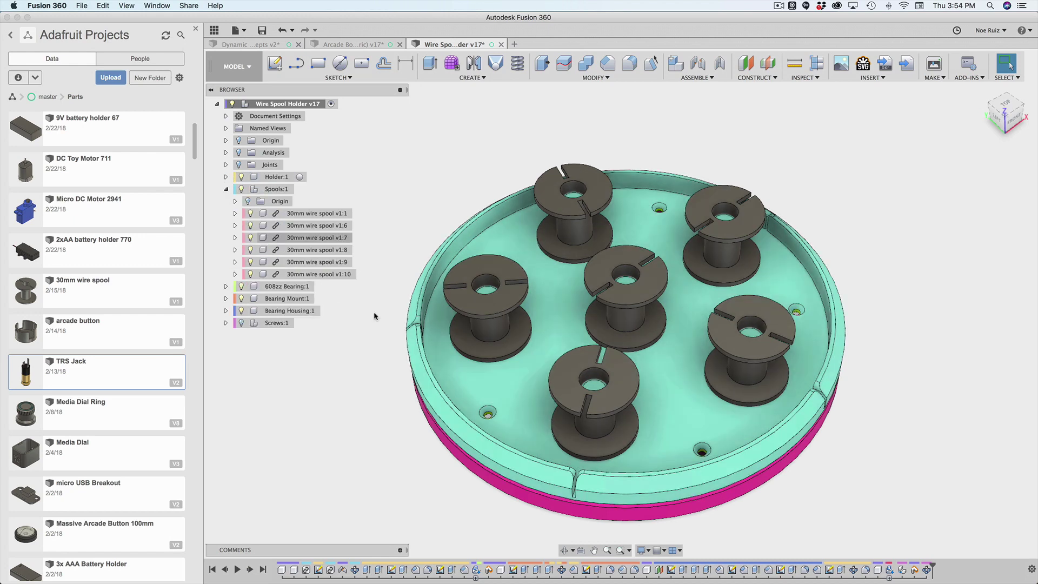
# - Set the diameter user parameter to 62 mm for the complete assembly
pyautogui.write('sparam')
pyautogui.press('Return')
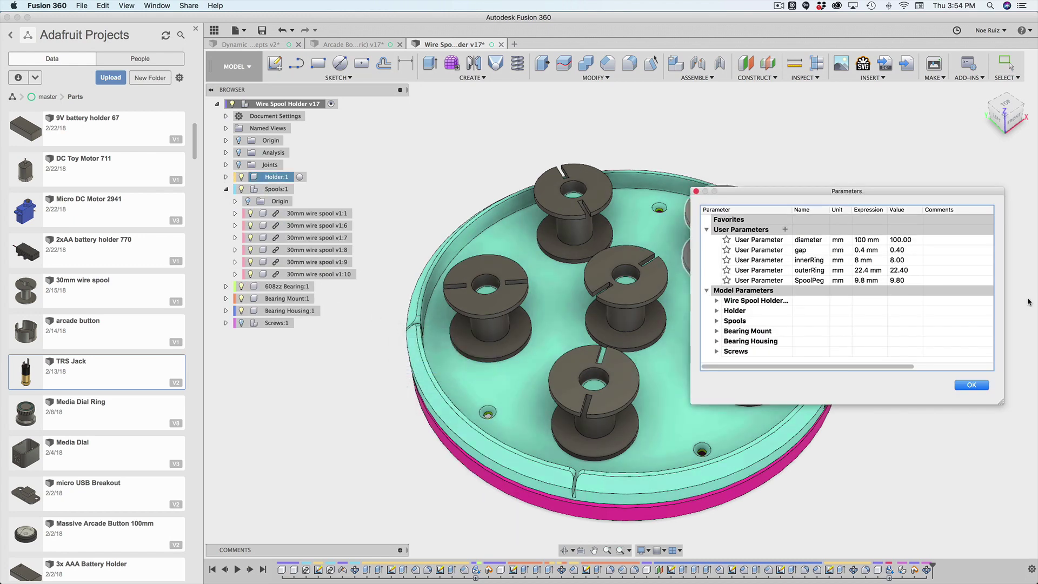
pyautogui.doubleClick(868, 240)
pyautogui.write('62')
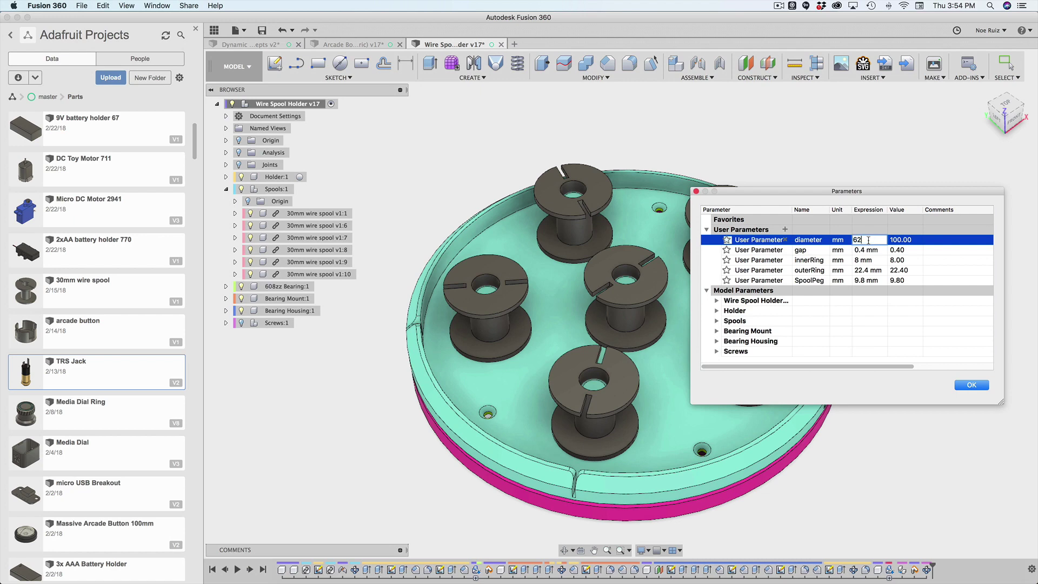
pyautogui.click(972, 385)
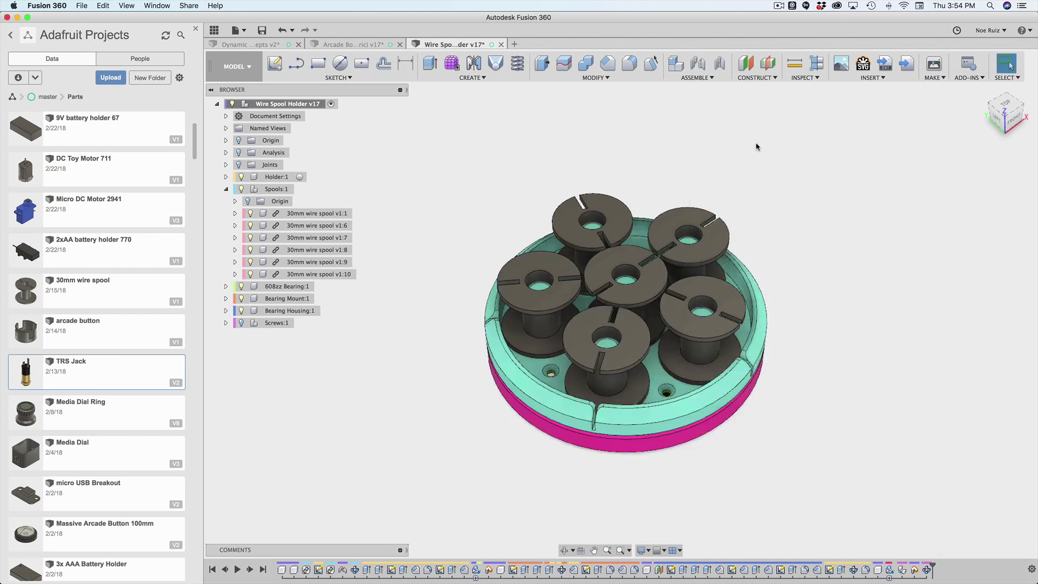
# - Browse the McMaster-Carr component catalog, look at its linear bearings, and close it without inserting a part
pyautogui.click(859, 78)
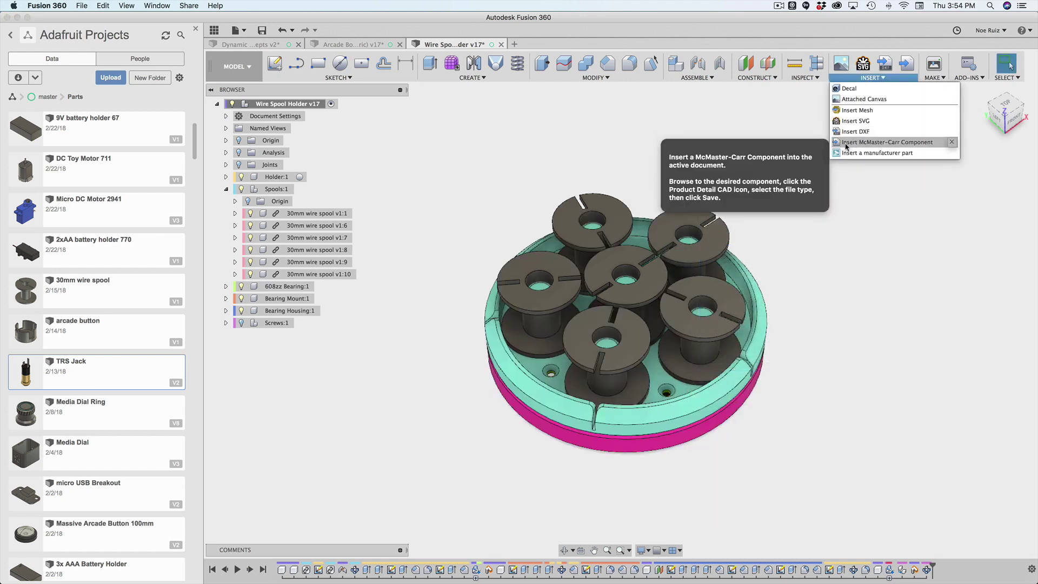
pyautogui.click(891, 143)
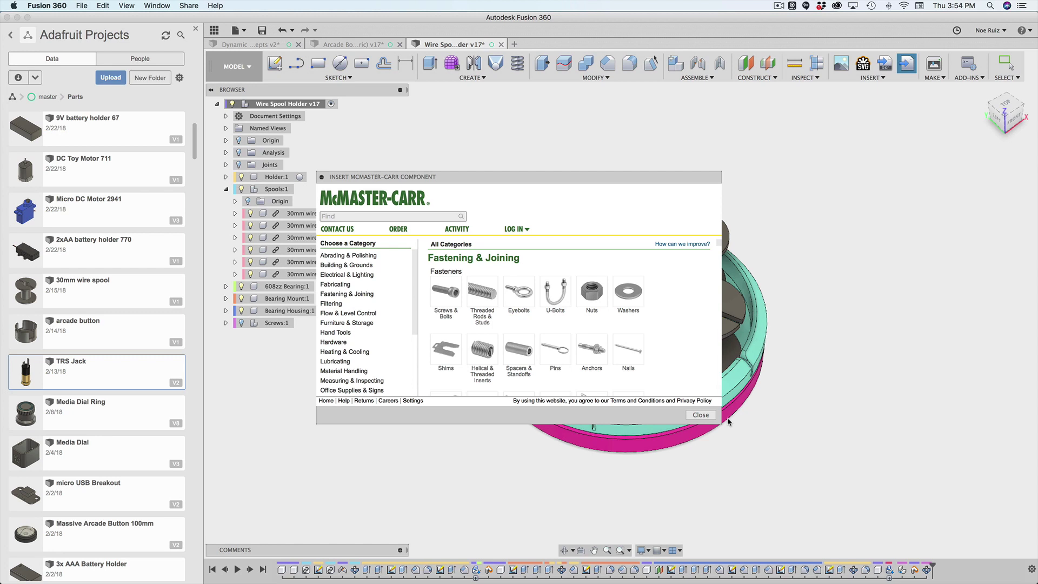
pyautogui.scroll(-15, 622, 367)
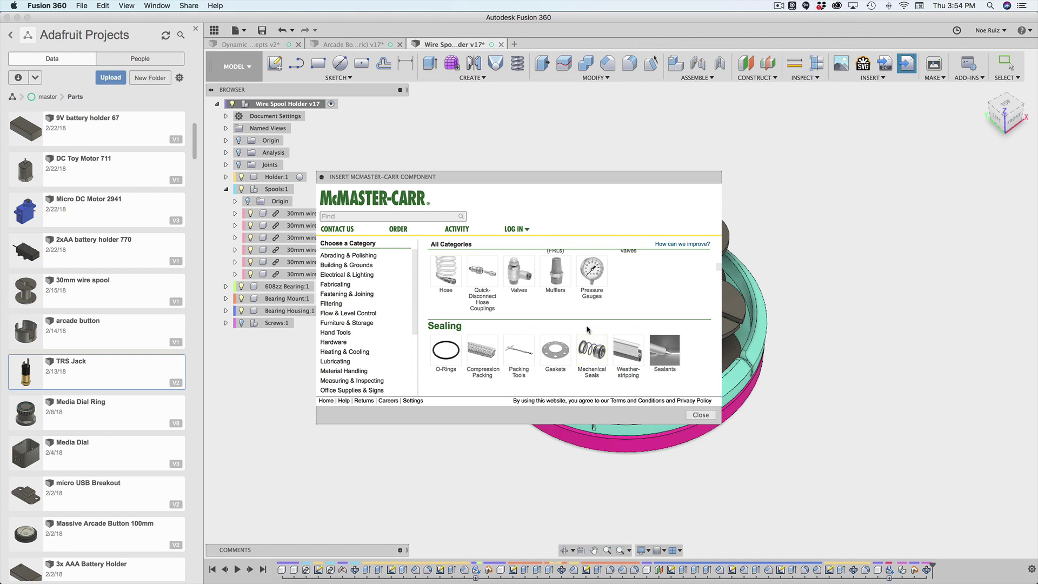
pyautogui.scroll(3, 604, 351)
pyautogui.scroll(3, 605, 350)
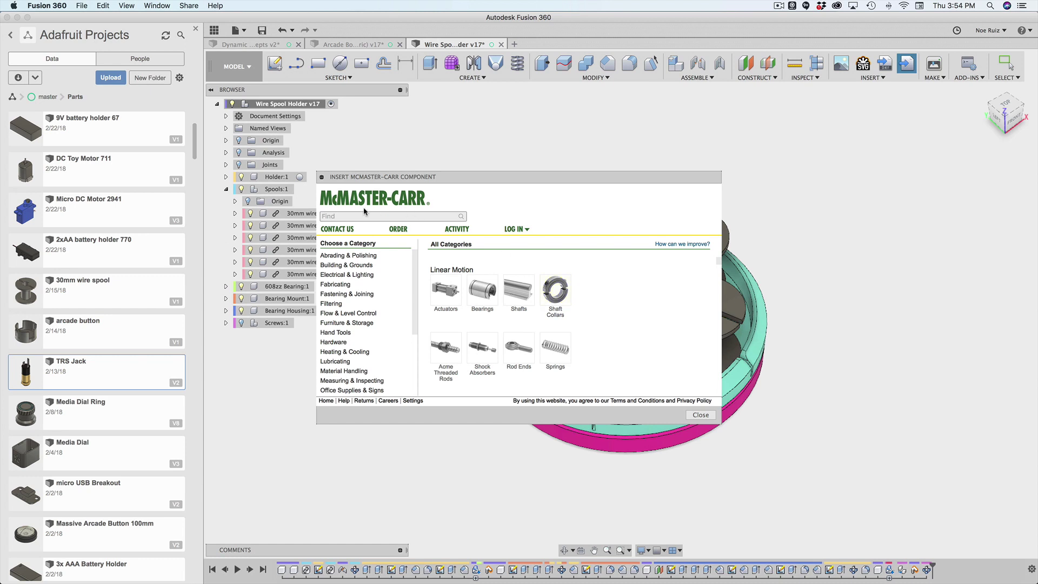
pyautogui.click(482, 292)
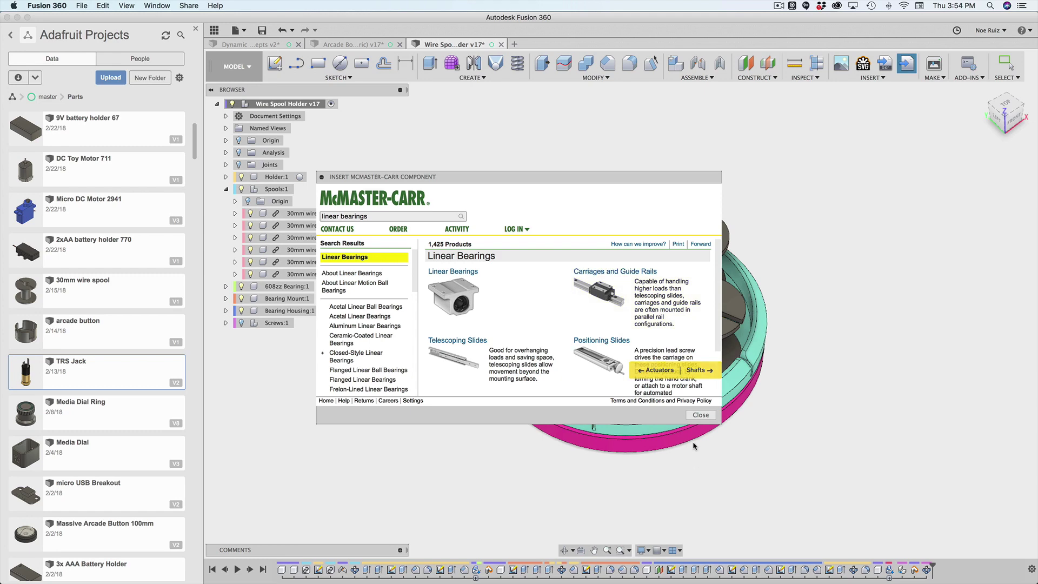
pyautogui.click(696, 417)
# - Show the Screws component and collapse the Spools component in the browser
pyautogui.moveTo(785, 295); pyautogui.dragTo(742, 346, button='middle')
pyautogui.scroll(3, 585, 352)
pyautogui.scroll(2, 585, 352)
pyautogui.scroll(-3, 566, 354)
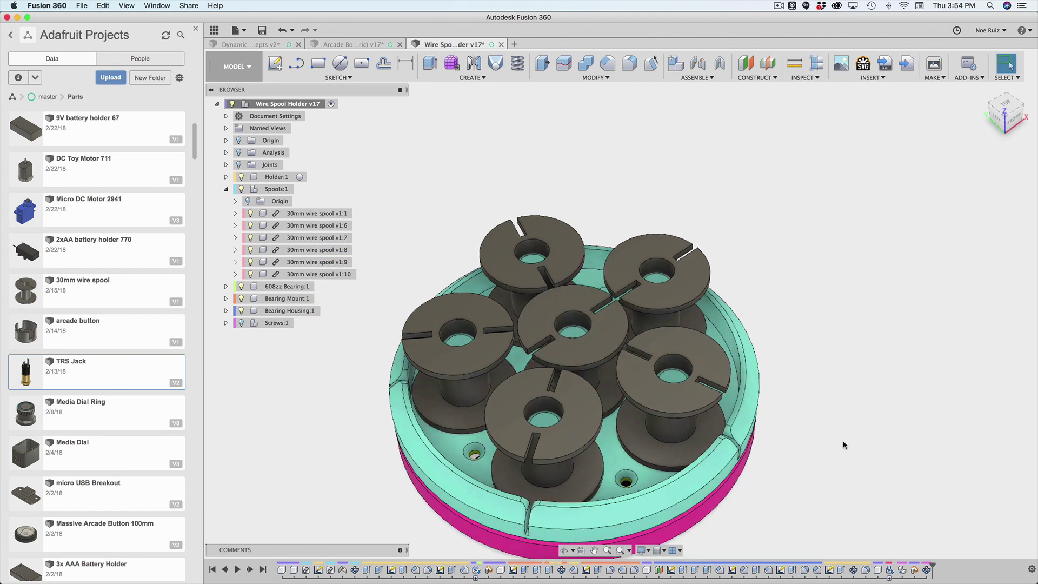
pyautogui.keyDown('shift'); pyautogui.moveTo(837, 413); pyautogui.dragTo(913, 411, button='middle'); pyautogui.keyUp('shift')
pyautogui.click(241, 323)
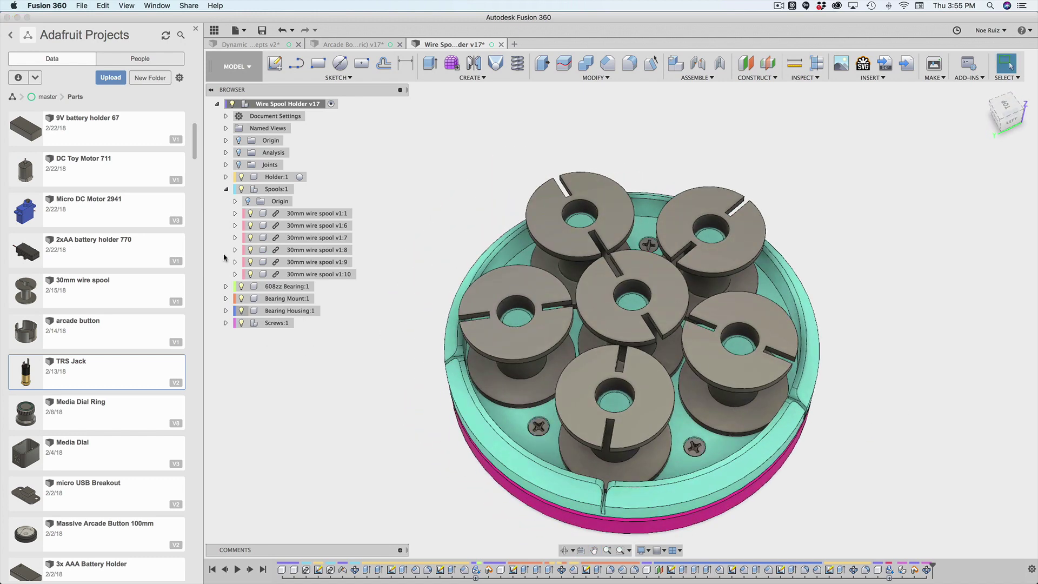
pyautogui.click(226, 190)
# - Set the diameter user parameter to 90 mm for the complete assembly
pyautogui.keyDown('shift'); pyautogui.moveTo(310, 310); pyautogui.dragTo(407, 440, button='middle'); pyautogui.keyUp('shift')
pyautogui.rightClick(408, 440)
pyautogui.click(433, 431)
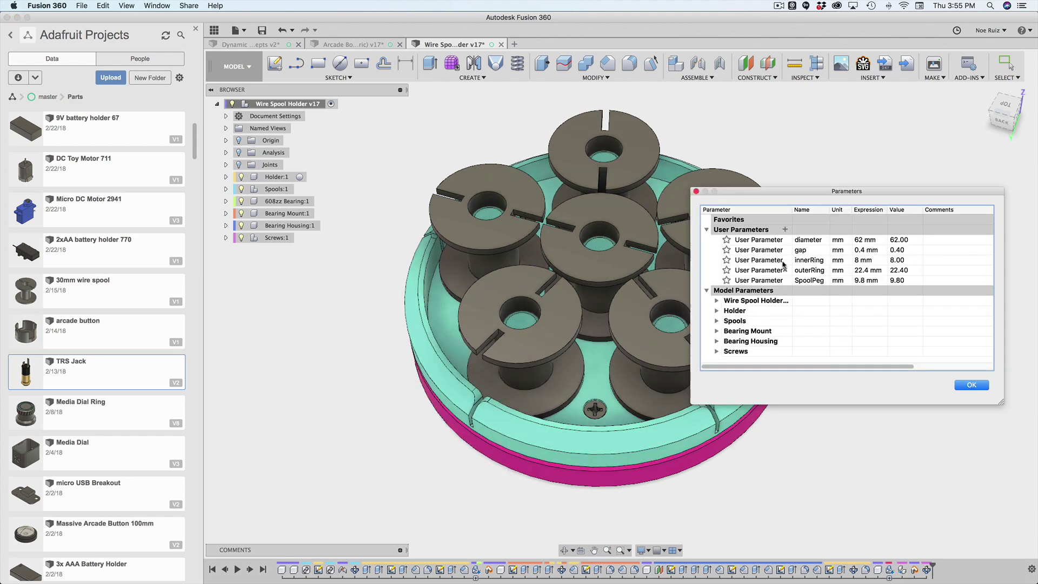
pyautogui.doubleClick(862, 241)
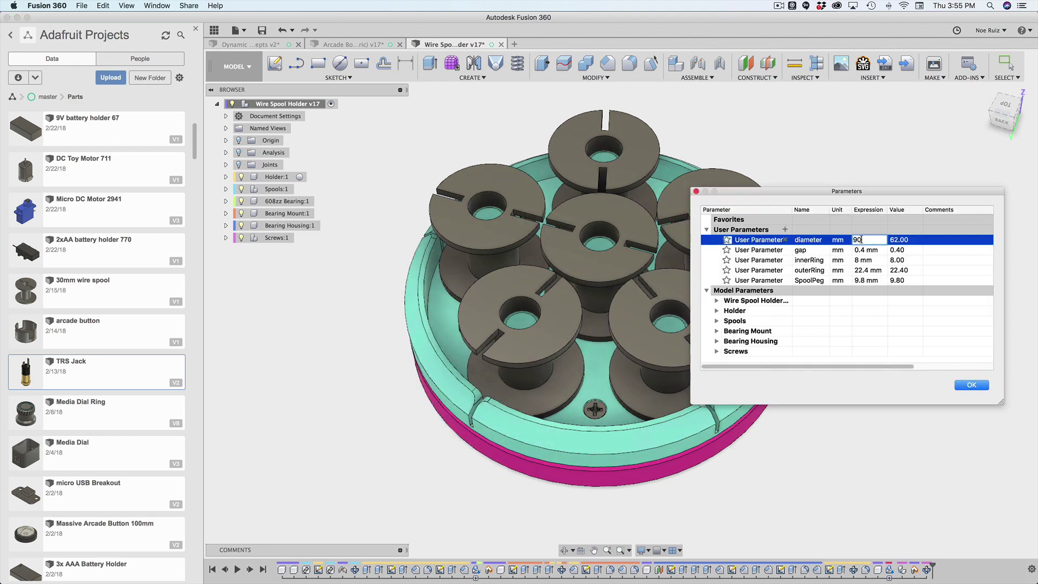
pyautogui.write('90')
pyautogui.press('Return')
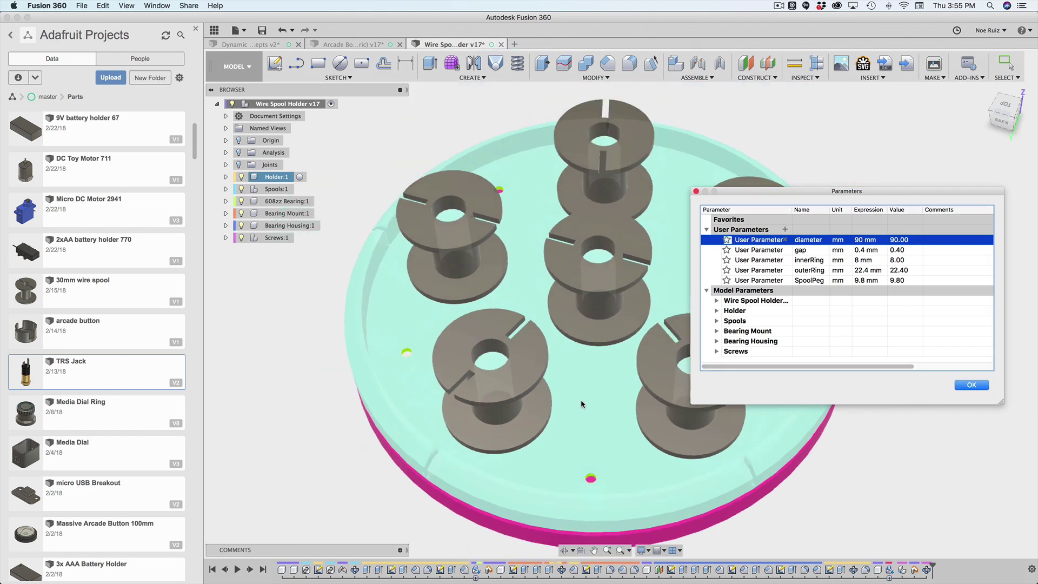
pyautogui.moveTo(810, 451); pyautogui.dragTo(713, 474, button='middle')
pyautogui.click(965, 384)
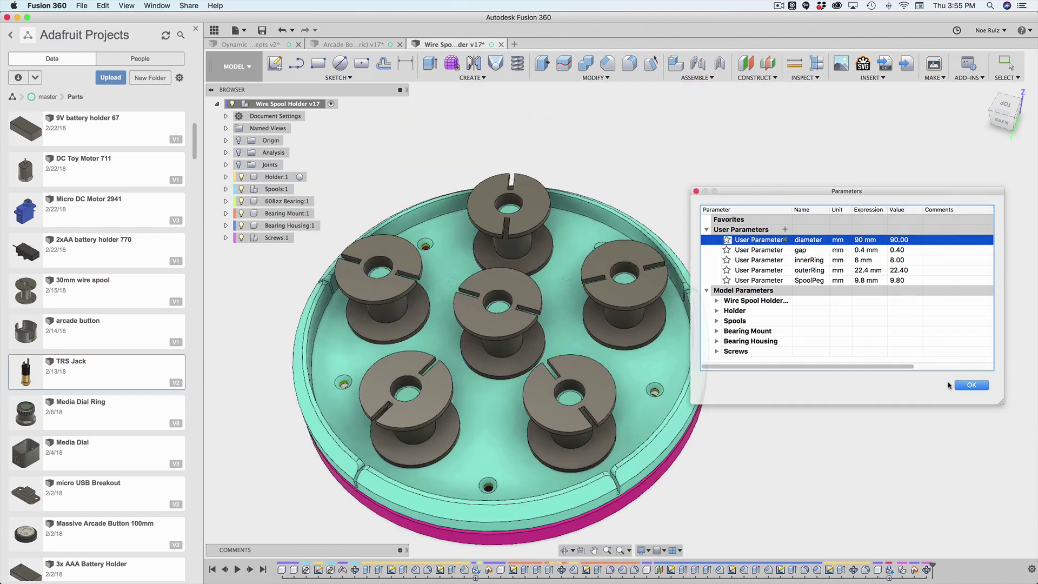
# - Highlight C-Pattern1 and hide the Holder, Spools, 608zz Bearing, Bearing Mount and Bearing Housing components, leaving only the screws shown
pyautogui.scroll(5, 482, 473)
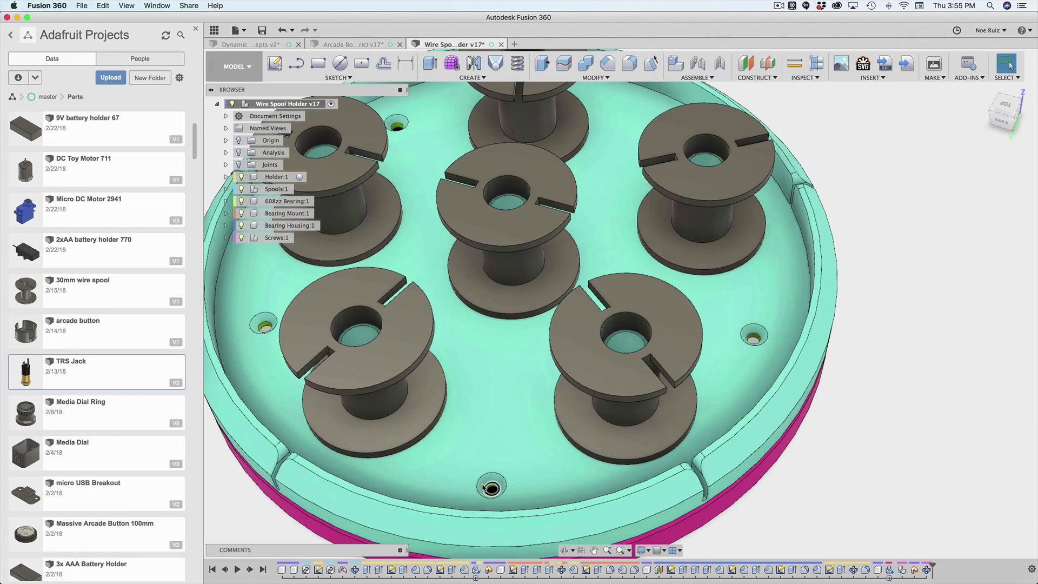
pyautogui.scroll(-5, 483, 473)
pyautogui.scroll(5, 482, 473)
pyautogui.scroll(-4, 482, 473)
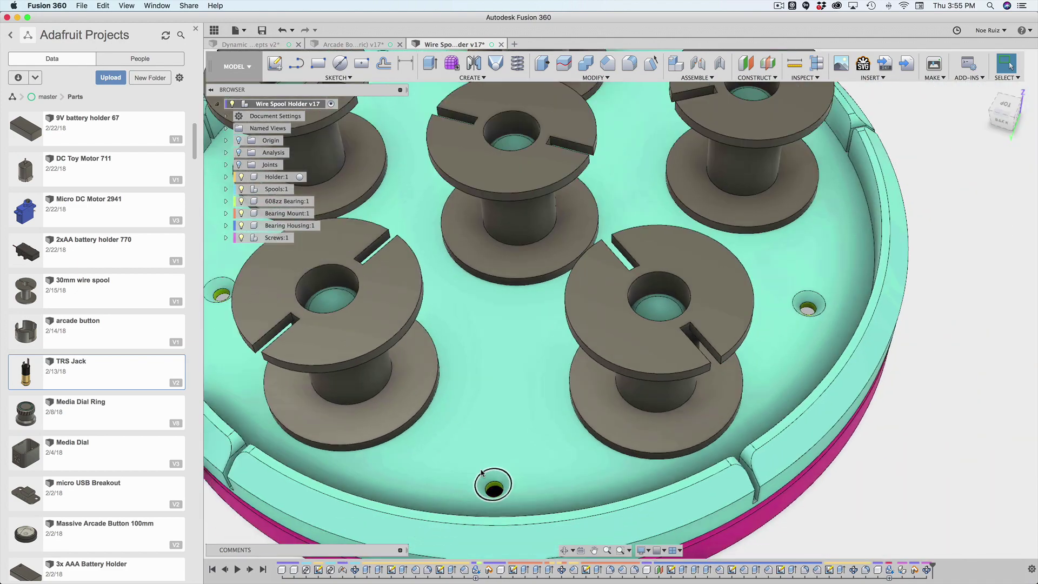
pyautogui.scroll(3, 748, 448)
pyautogui.scroll(-5, 748, 449)
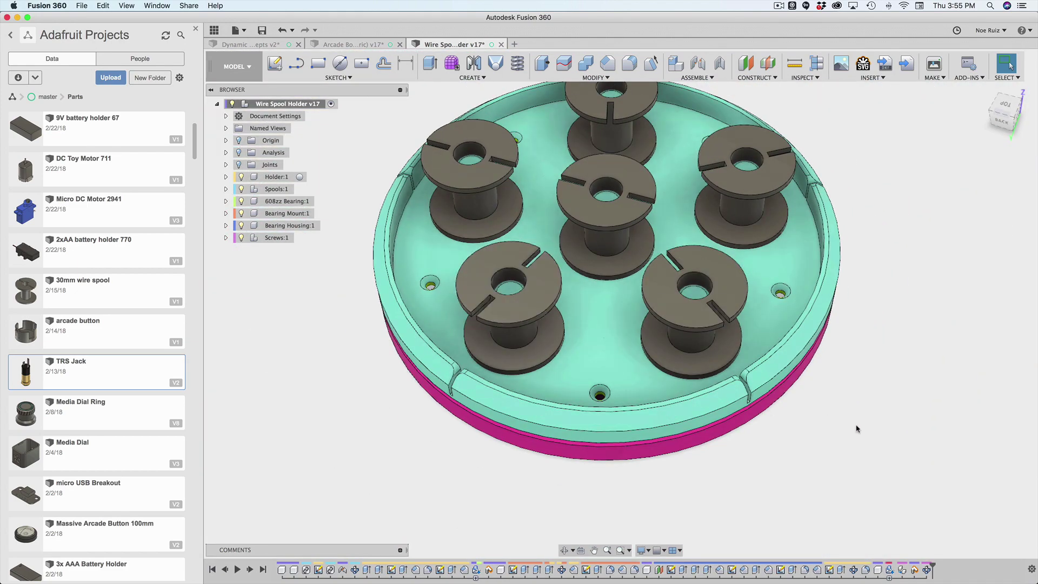
pyautogui.click(928, 570)
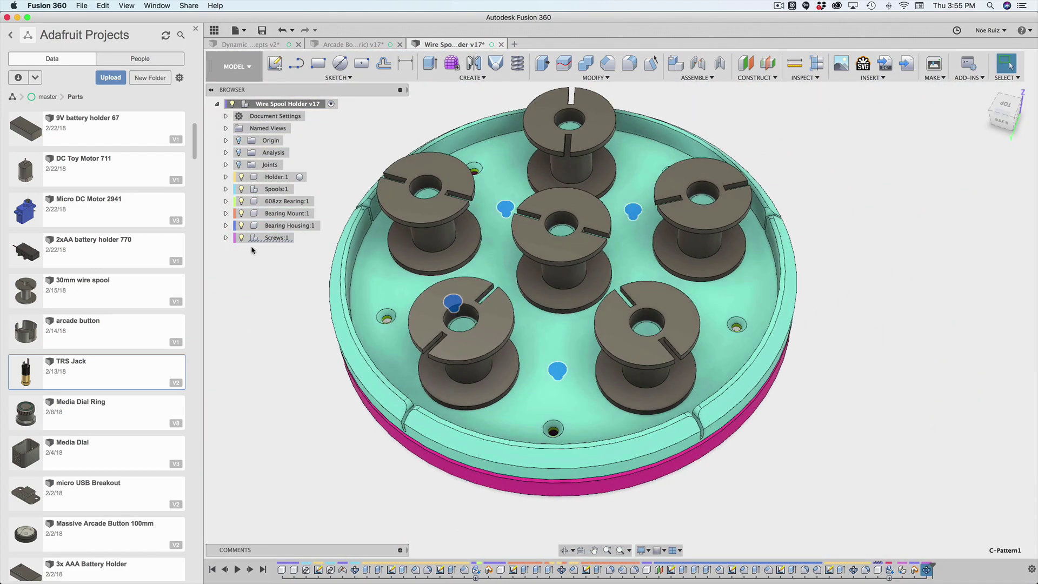
pyautogui.click(241, 188)
pyautogui.click(241, 176)
pyautogui.click(241, 201)
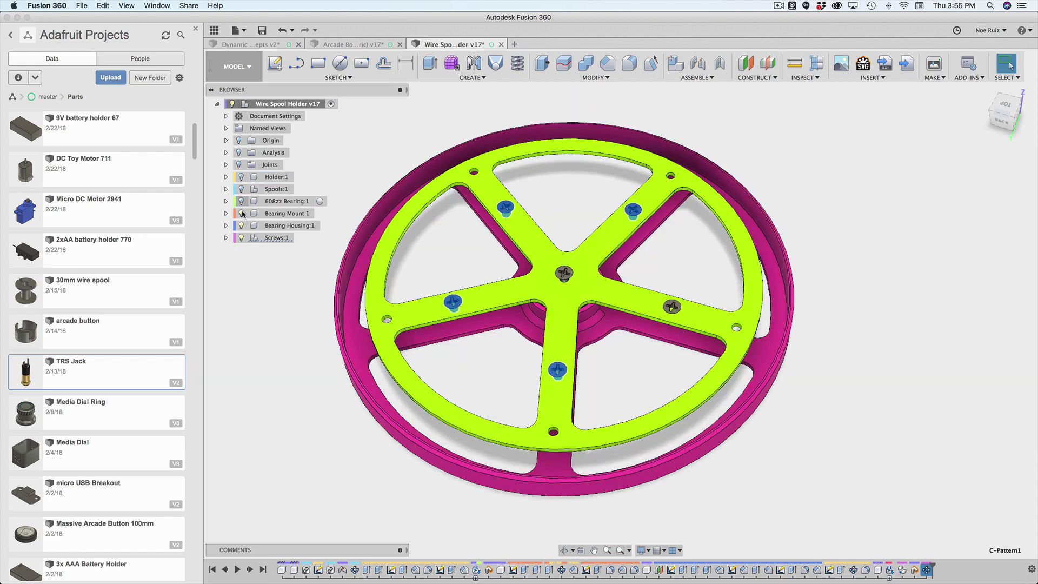
pyautogui.click(241, 225)
pyautogui.click(241, 213)
pyautogui.click(377, 370)
pyautogui.scroll(3, 522, 319)
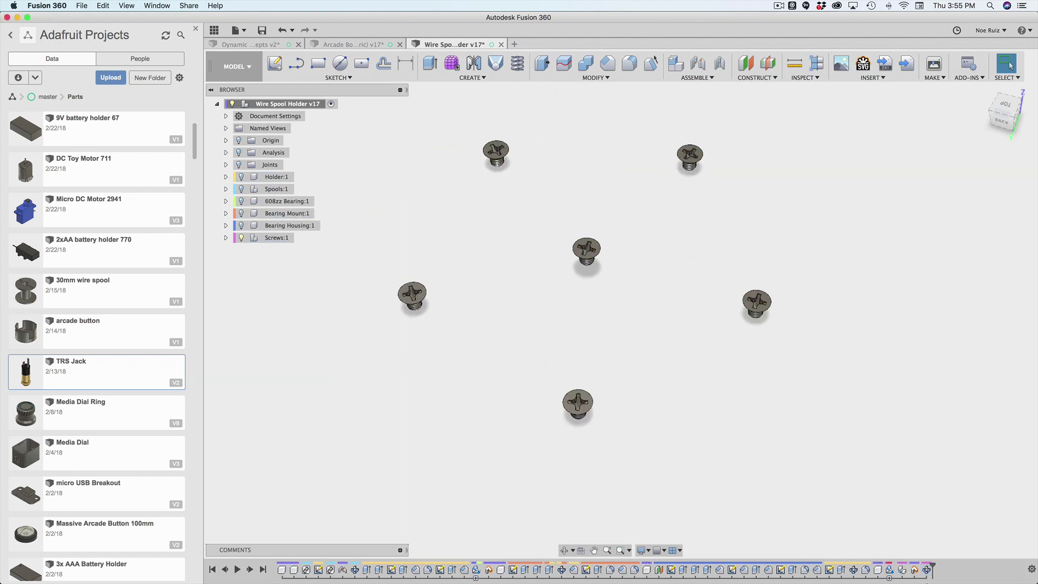
# - Delete the screws' circular pattern, the feature before it and CopyPaste M3 x 4mm:2 from the timeline
pyautogui.click(928, 569)
pyautogui.scroll(-2, 825, 410)
pyautogui.press('Delete')
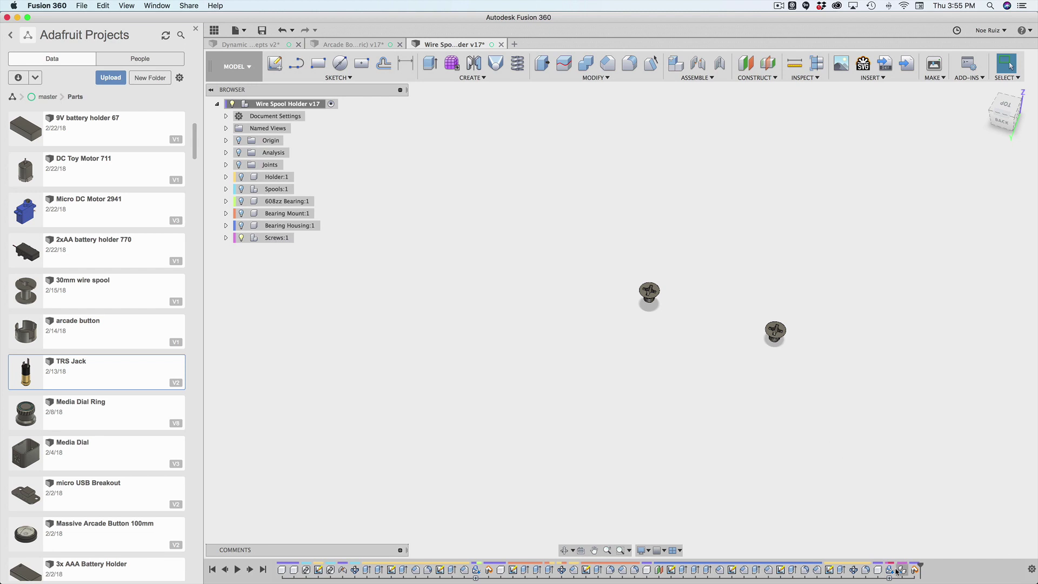
pyautogui.click(915, 569)
pyautogui.press('Delete')
pyautogui.moveTo(900, 574); pyautogui.dragTo(893, 574)
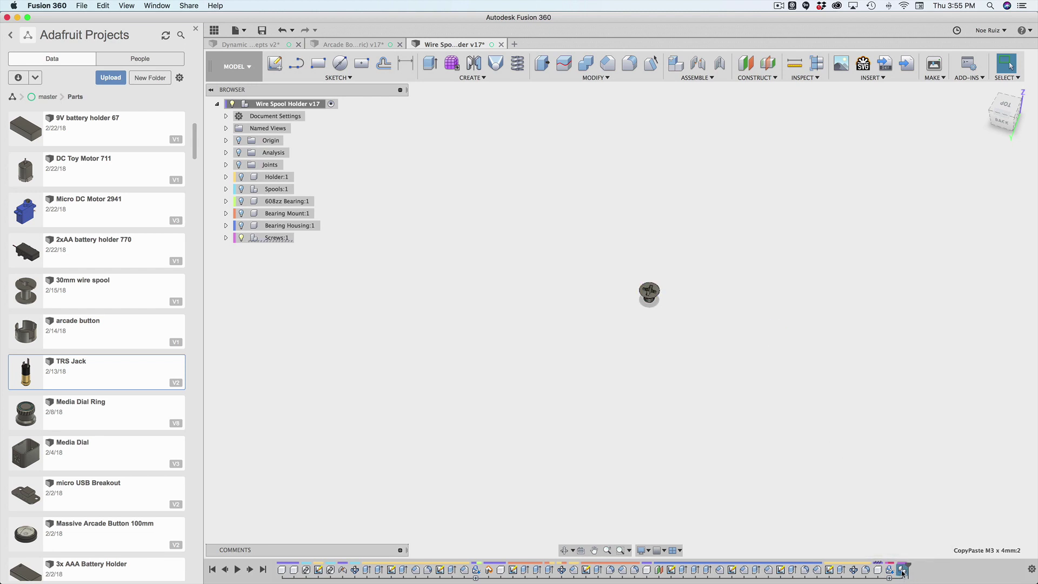
# - Examine the head and thread of the remaining M3 screw up close
pyautogui.click(889, 569)
pyautogui.scroll(2, 719, 357)
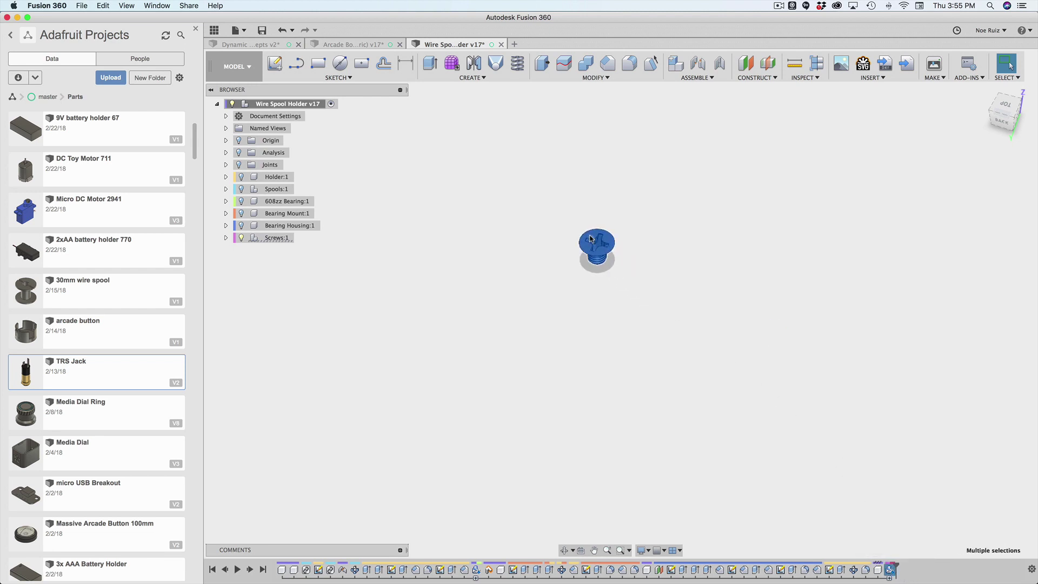
pyautogui.scroll(5, 614, 185)
pyautogui.click(651, 240)
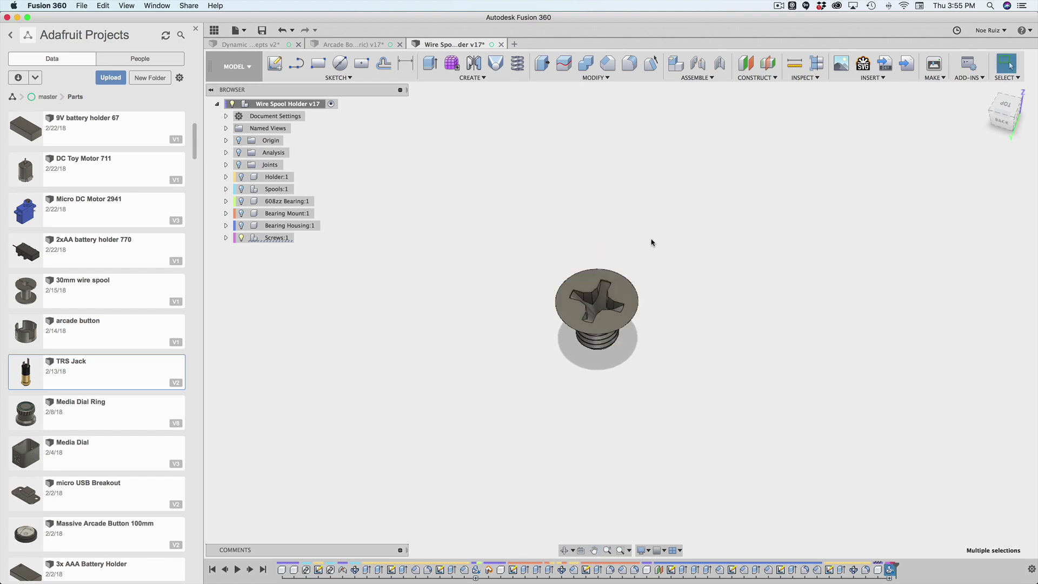
pyautogui.scroll(3, 572, 339)
pyautogui.scroll(-2, 571, 349)
pyautogui.keyDown('shift'); pyautogui.moveTo(574, 418); pyautogui.dragTo(574, 398, button='middle'); pyautogui.keyUp('shift')
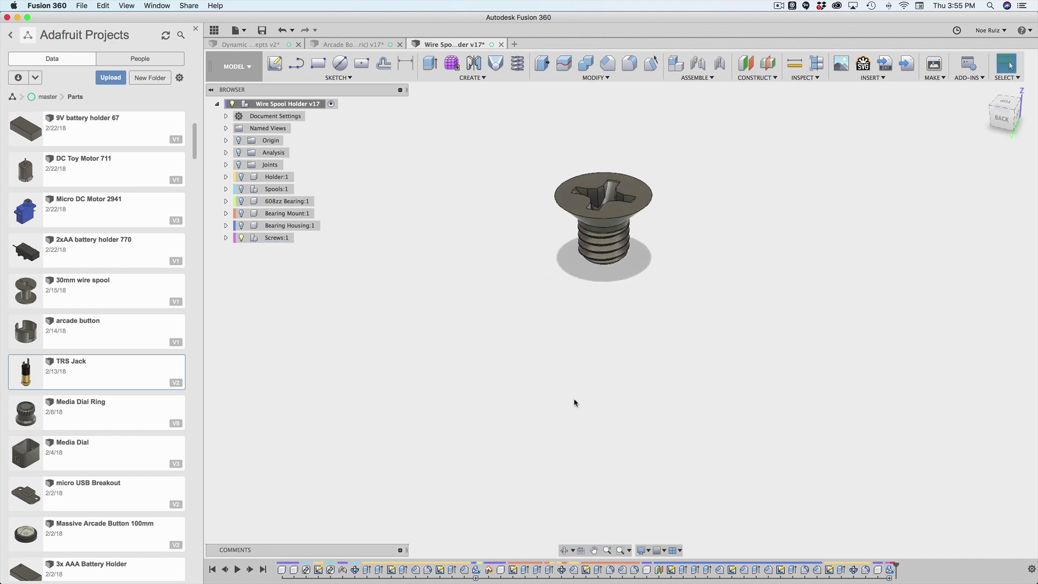
pyautogui.moveTo(595, 356); pyautogui.dragTo(581, 410, button='middle')
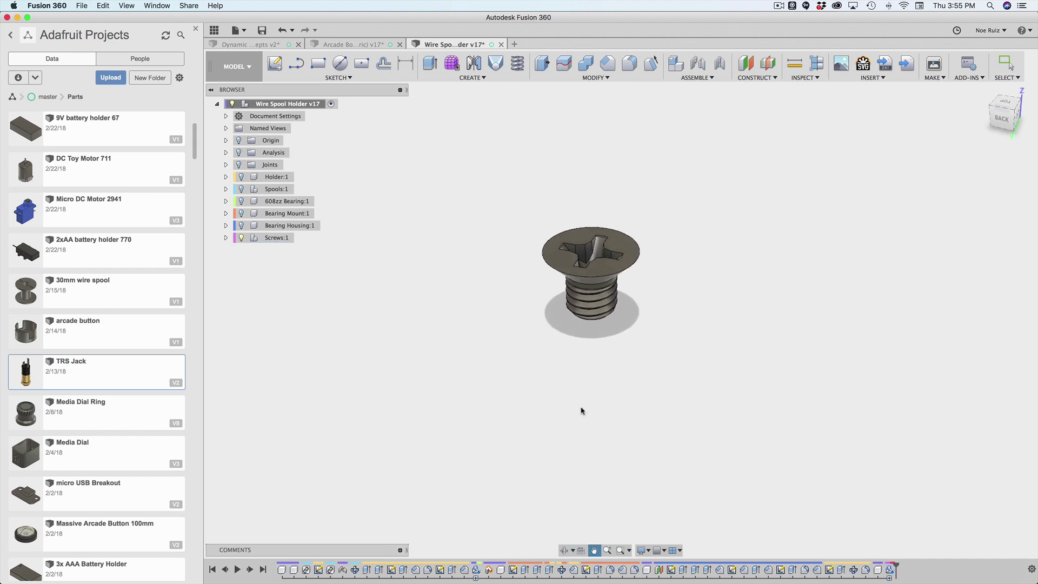
# - Expand the screw's feature group in the timeline and check the commands available for Base Feature1
pyautogui.click(889, 569)
pyautogui.click(890, 579)
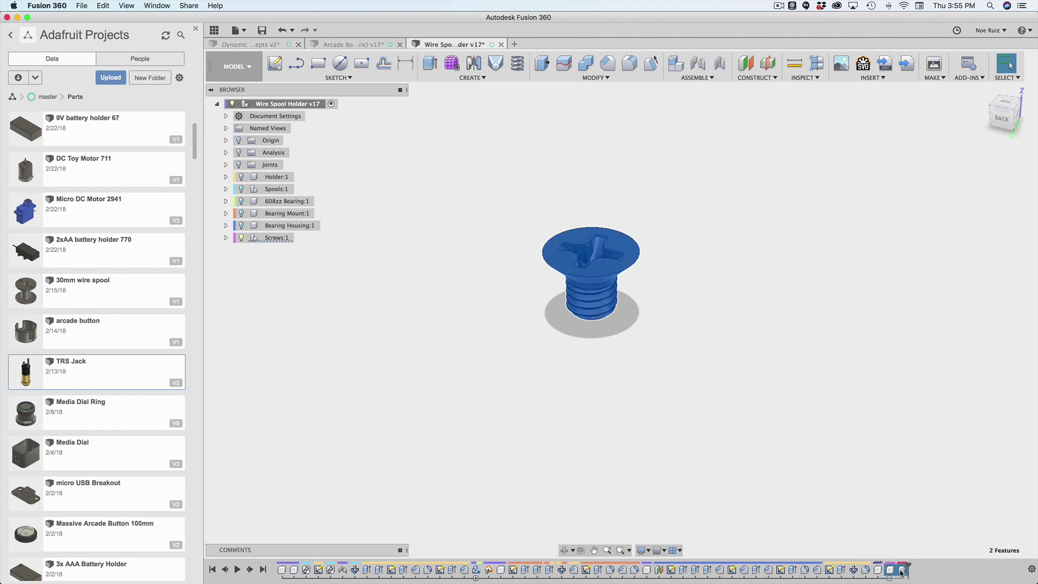
pyautogui.rightClick(901, 571)
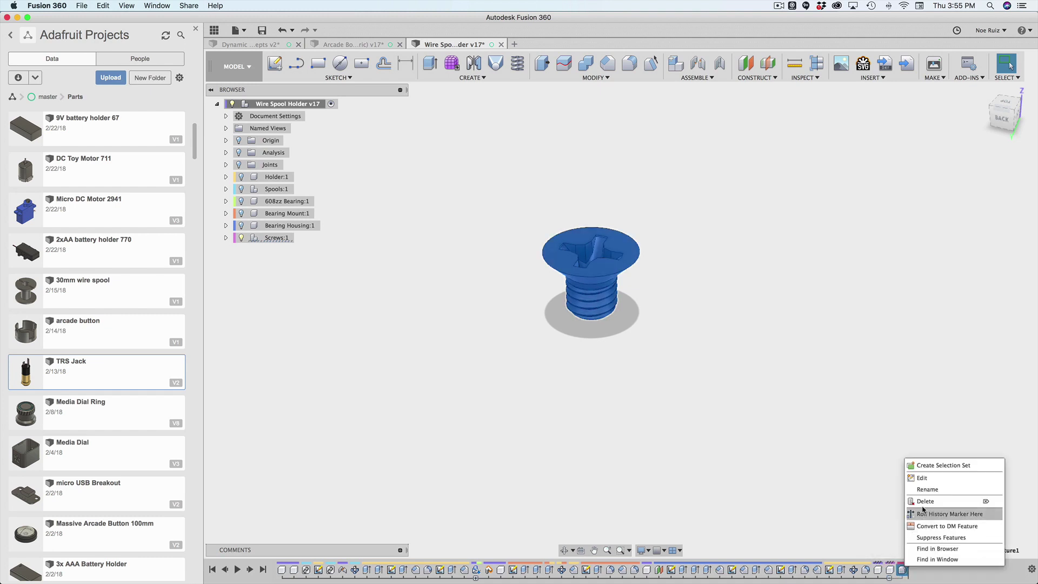
pyautogui.click(859, 534)
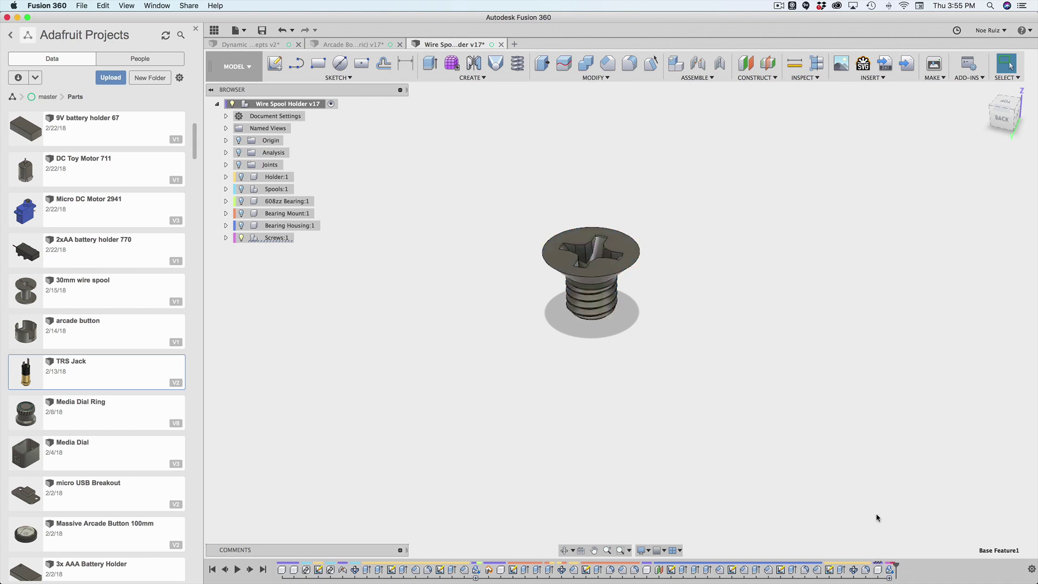
# - Start a Rigid joint and choose the centre of the screw head's outer edge as the first component location
pyautogui.scroll(3, 619, 273)
pyautogui.scroll(-3, 605, 262)
pyautogui.moveTo(436, 242); pyautogui.dragTo(434, 282, button='middle')
pyautogui.moveTo(442, 332); pyautogui.dragTo(424, 369, button='middle')
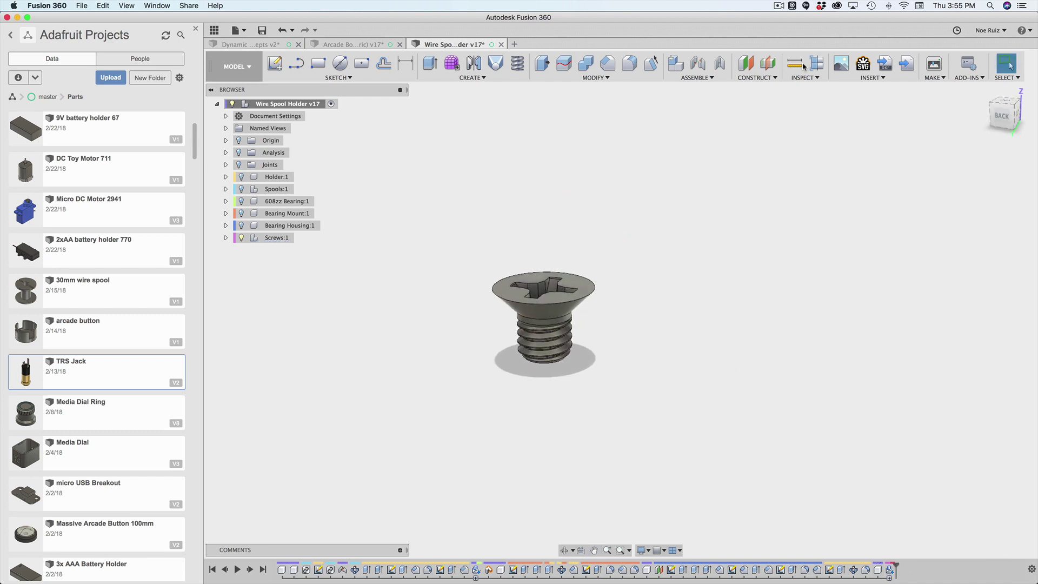
pyautogui.click(699, 66)
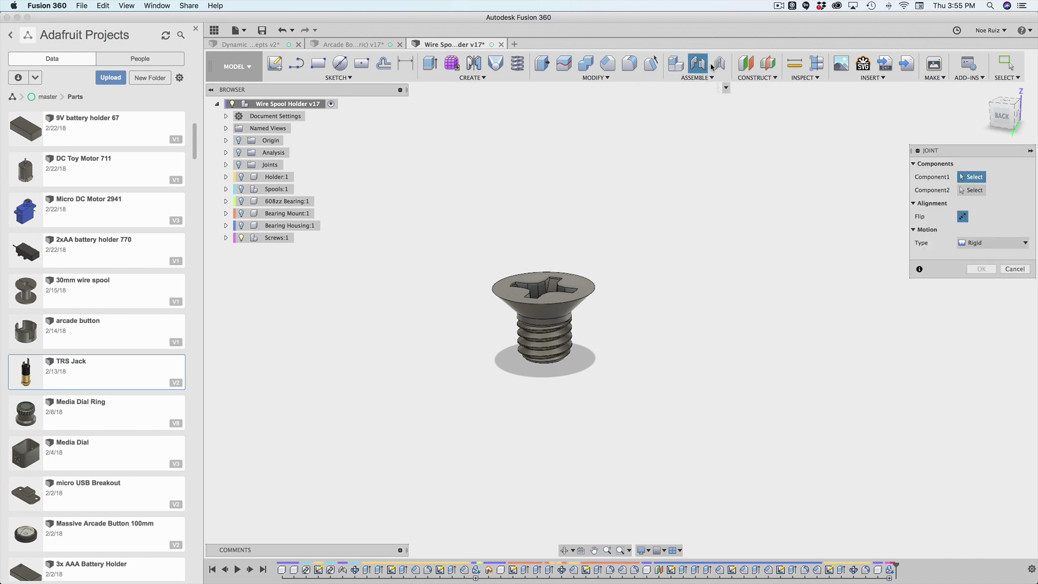
pyautogui.moveTo(620, 224)
pyautogui.keyDown('shift'); pyautogui.mouseDown(button='middle')
pyautogui.moveTo(623, 205)
pyautogui.moveTo(606, 215)
pyautogui.mouseUp(button='middle'); pyautogui.keyUp('shift')
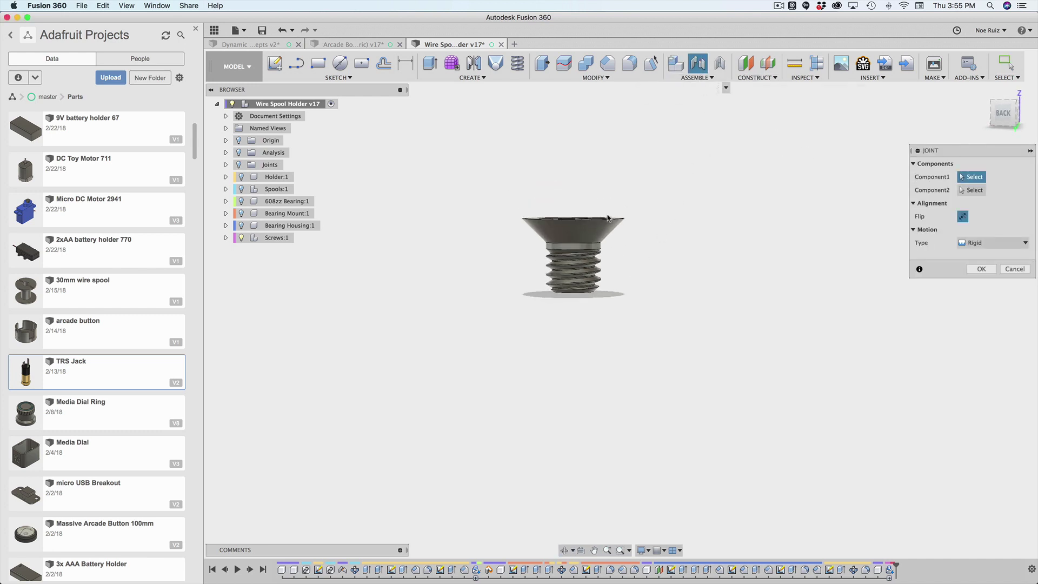
pyautogui.scroll(4, 553, 215)
pyautogui.scroll(-3, 537, 224)
pyautogui.keyDown('shift'); pyautogui.moveTo(495, 192); pyautogui.dragTo(500, 229, button='middle'); pyautogui.keyUp('shift')
pyautogui.moveTo(630, 285); pyautogui.dragTo(630, 183, button='middle')
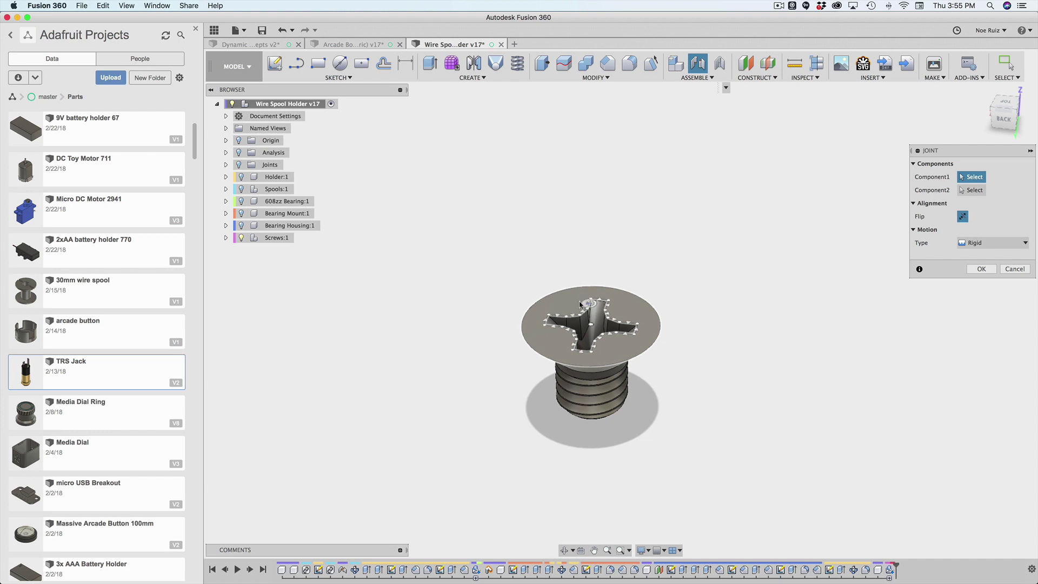
pyautogui.scroll(4, 589, 303)
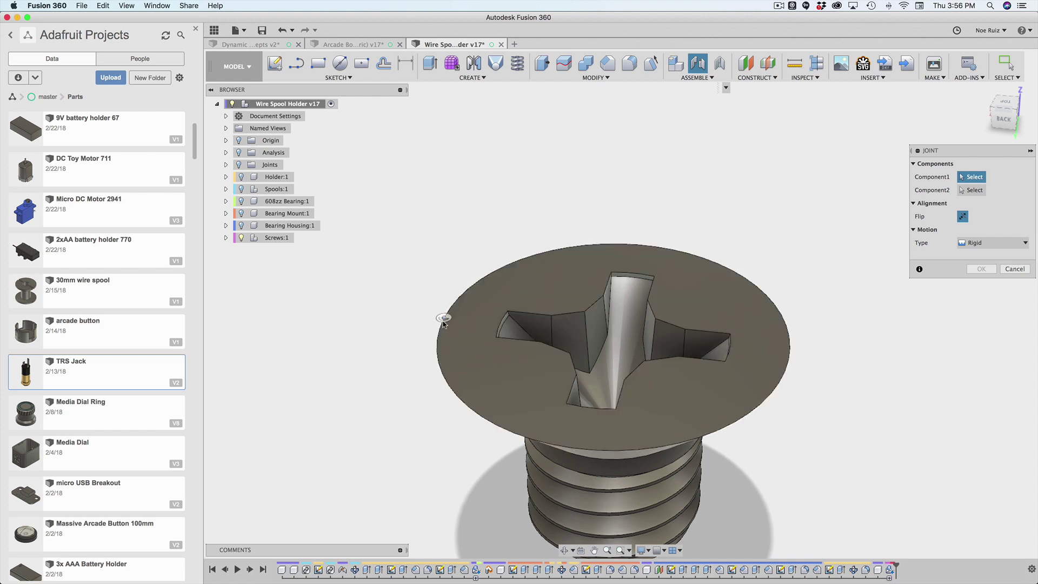
pyautogui.click(459, 299)
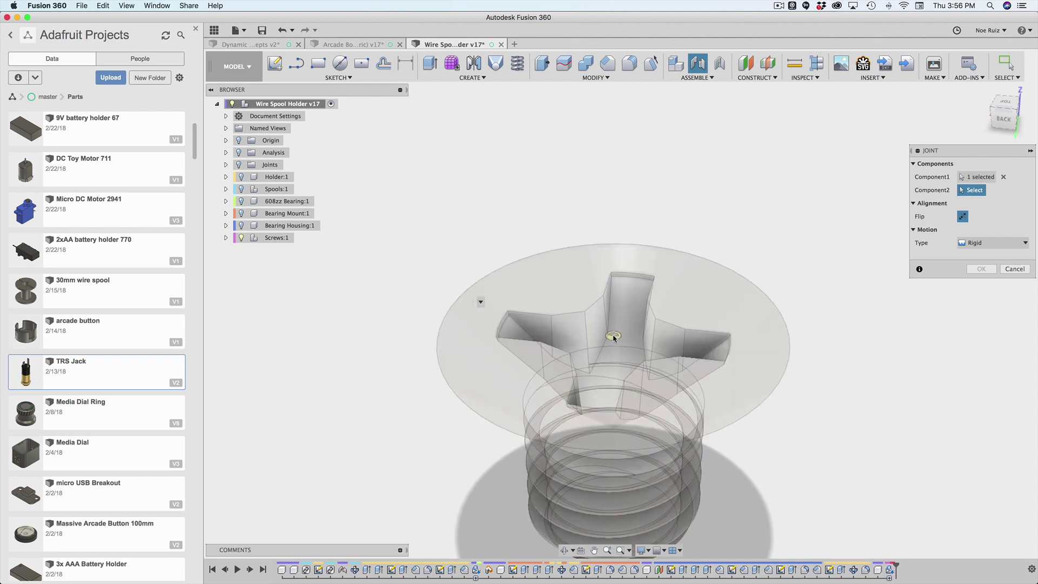
# - Show the Holder component so its screw holes are available for the joint's second location
pyautogui.scroll(-2, 613, 337)
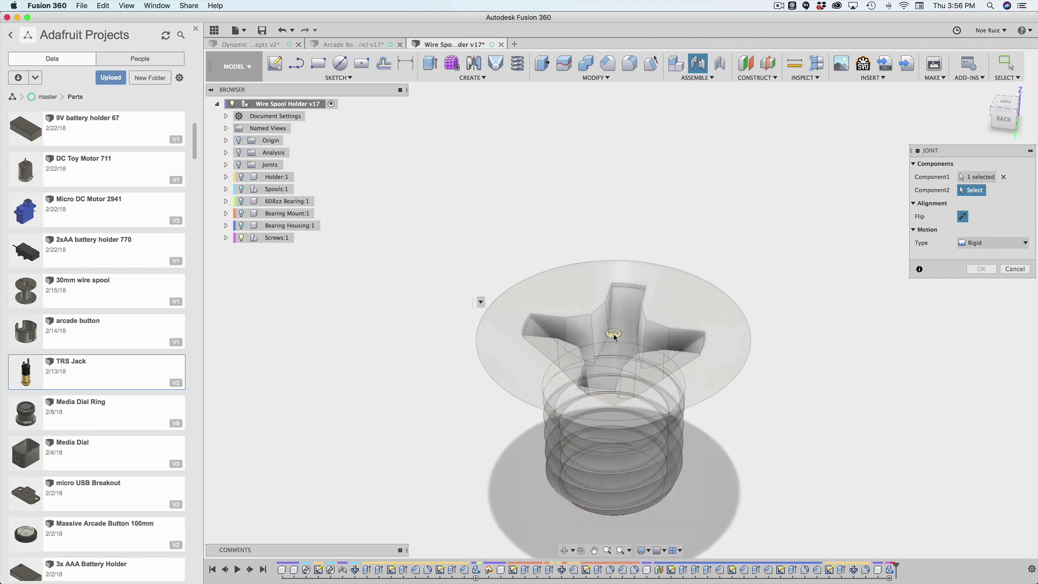
pyautogui.scroll(-3, 614, 337)
pyautogui.scroll(3, 614, 336)
pyautogui.scroll(-3, 614, 337)
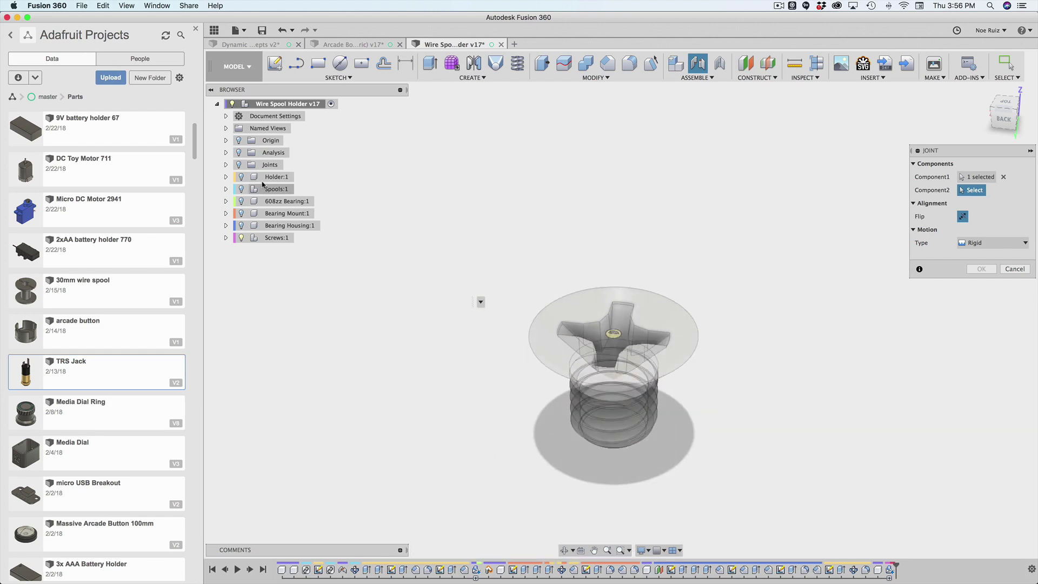
pyautogui.click(242, 177)
pyautogui.scroll(-3, 422, 325)
pyautogui.scroll(-5, 422, 324)
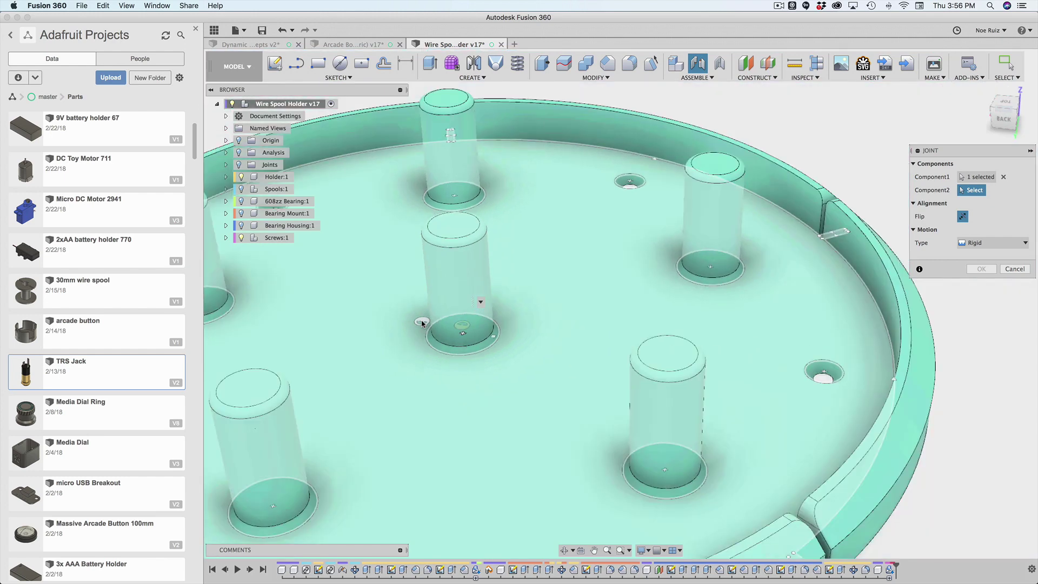
# - Choose the centre of the outer edge of a countersunk screw hole near the holder's rim as the joint's second location
pyautogui.scroll(4, 685, 346)
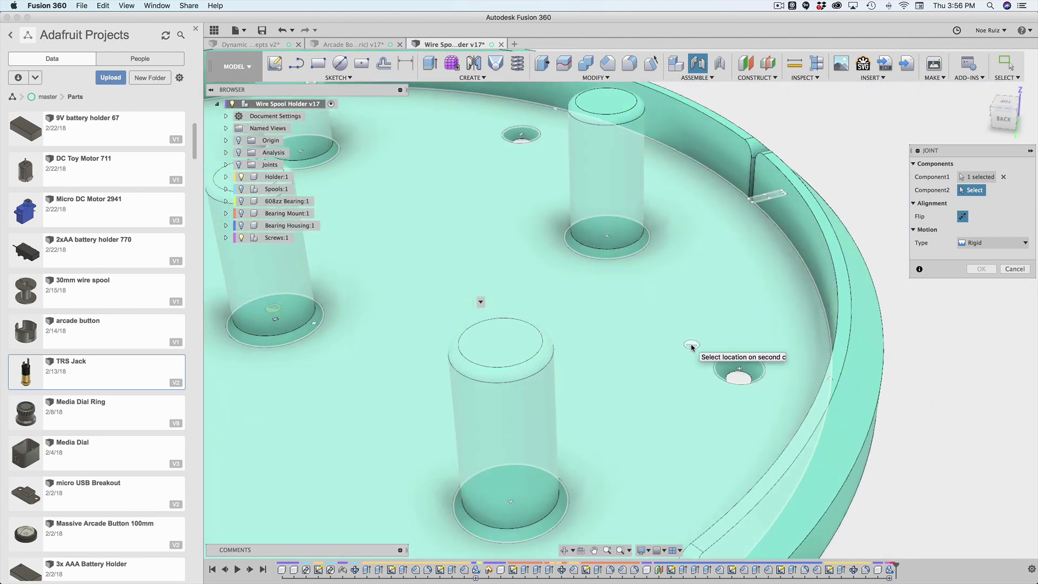
pyautogui.scroll(-5, 690, 348)
pyautogui.keyDown('shift'); pyautogui.moveTo(834, 433); pyautogui.dragTo(845, 454, button='middle'); pyautogui.keyUp('shift')
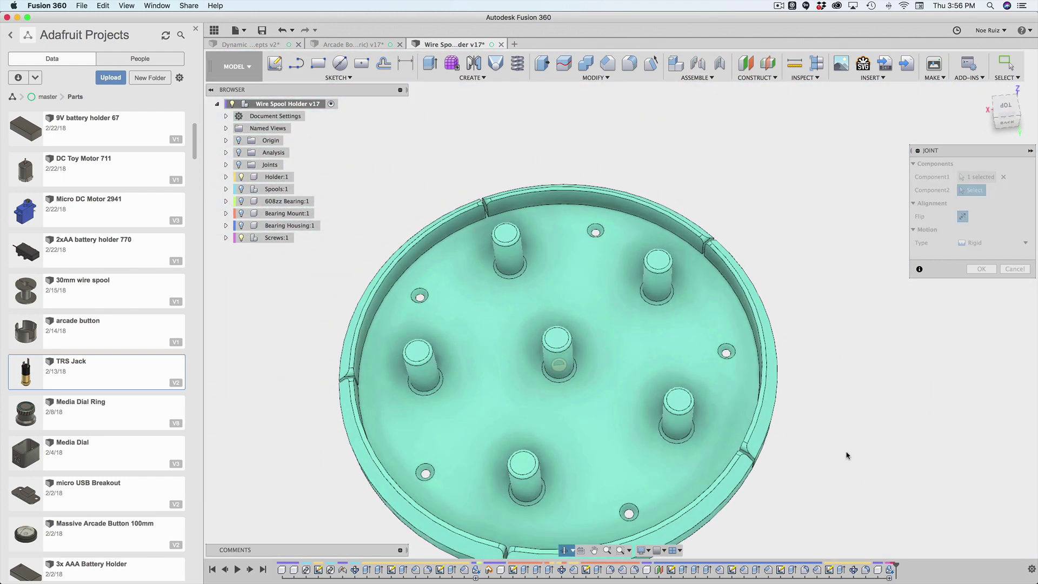
pyautogui.scroll(5, 778, 400)
pyautogui.scroll(-3, 686, 332)
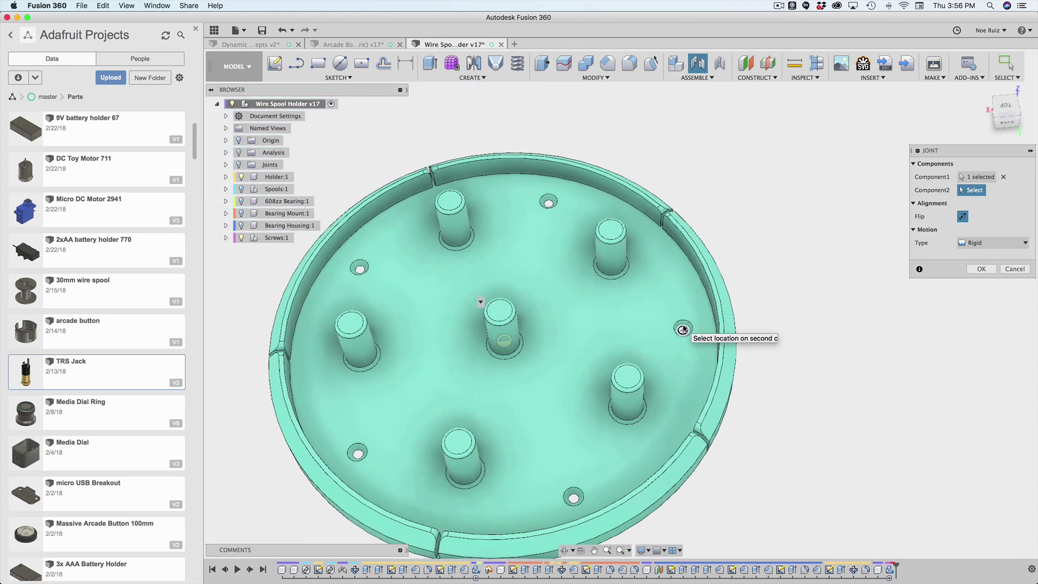
pyautogui.scroll(2, 684, 332)
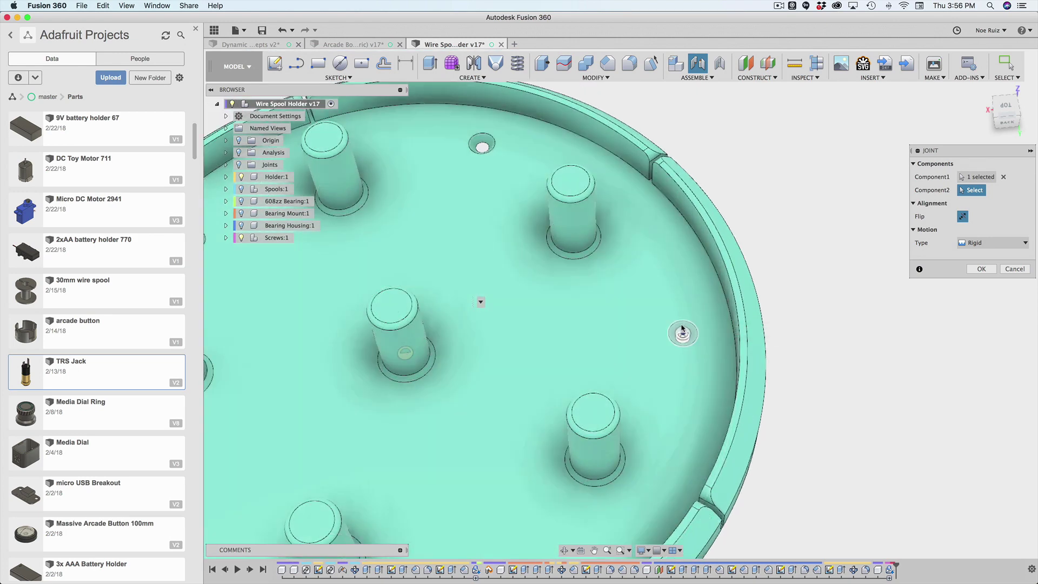
pyautogui.scroll(1, 684, 324)
pyautogui.scroll(-8, 684, 325)
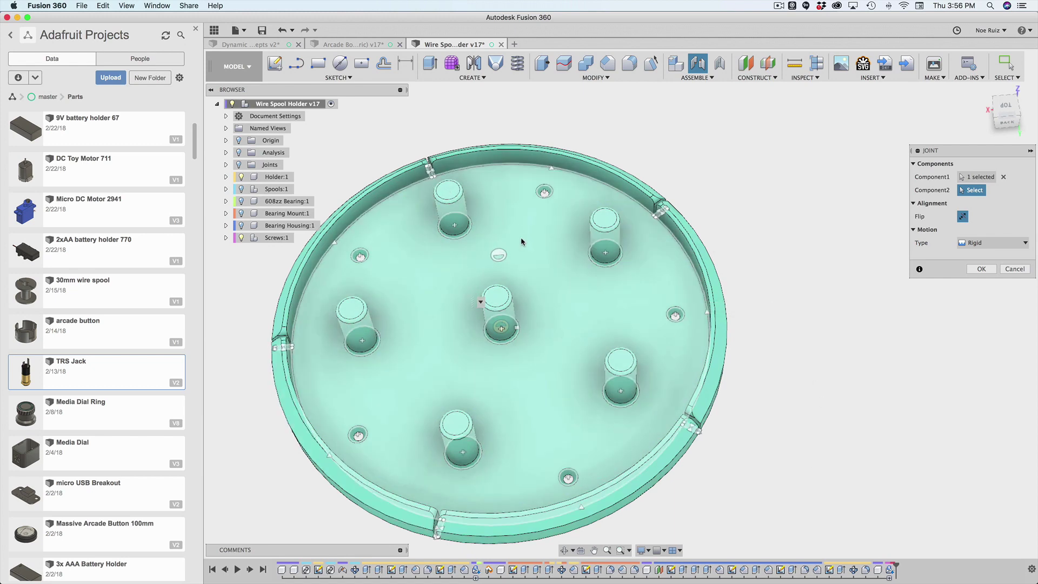
pyautogui.scroll(4, 666, 314)
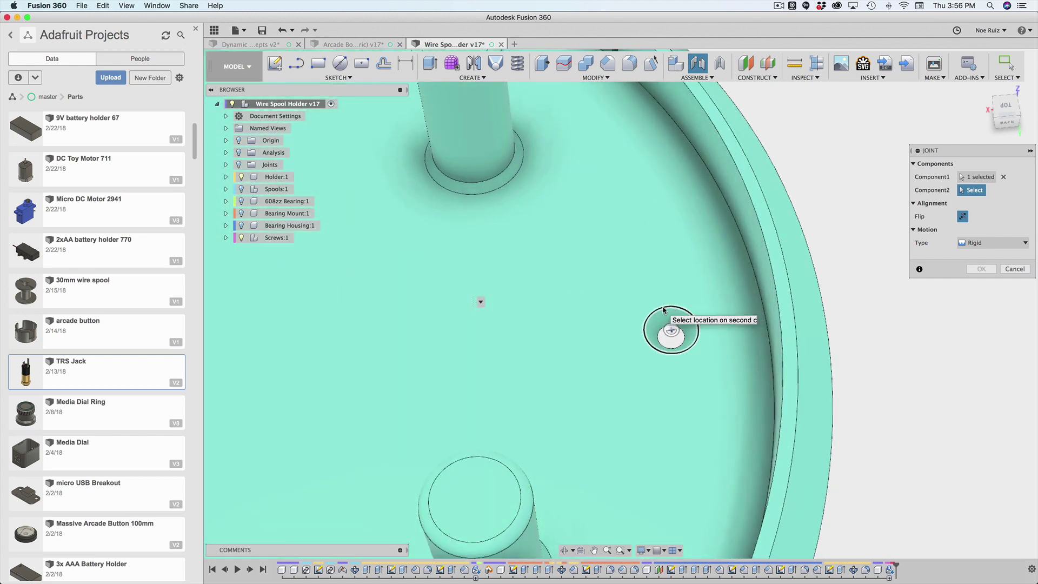
pyautogui.click(663, 312)
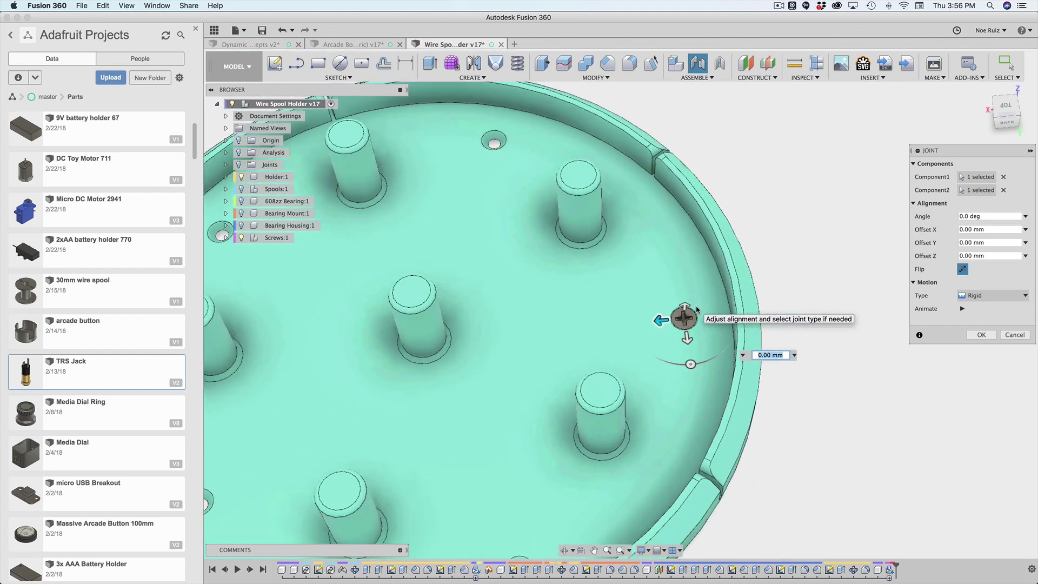
# - Create the screw-to-holder joint with Rigid motion, a 0 deg angle and 0 mm offsets
pyautogui.click(992, 295)
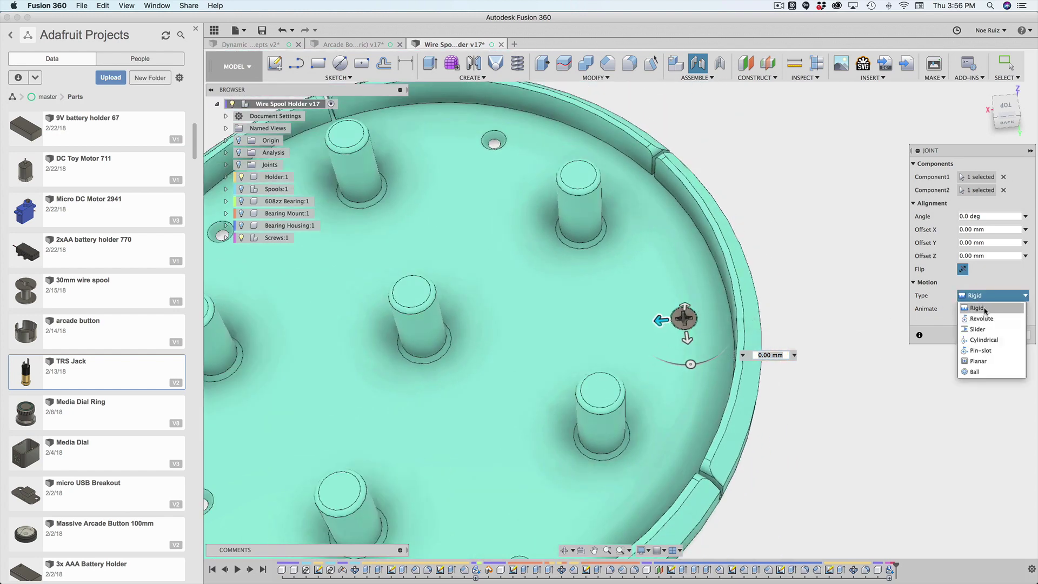
pyautogui.click(975, 307)
pyautogui.click(961, 310)
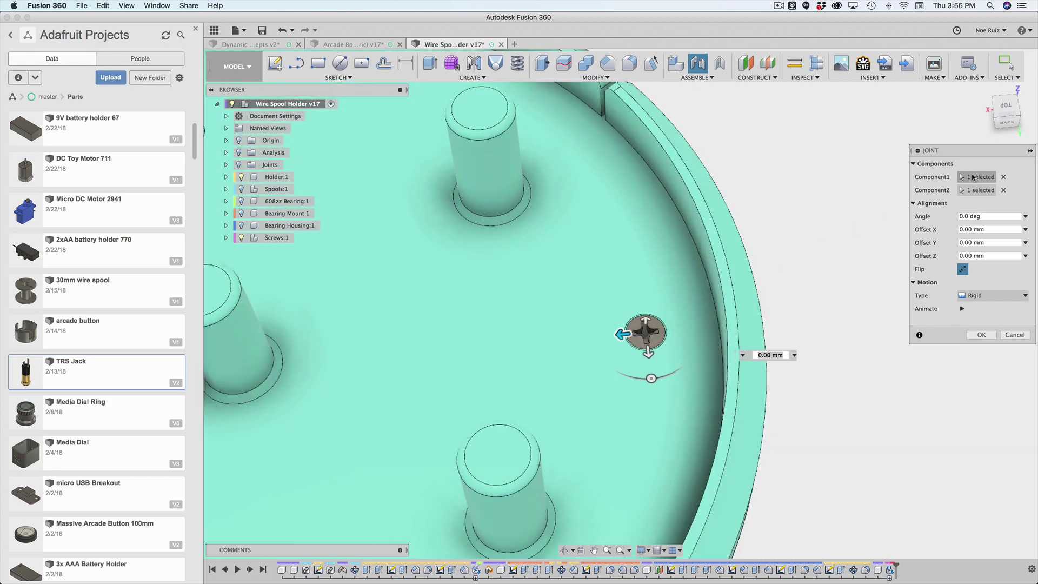
pyautogui.click(976, 215)
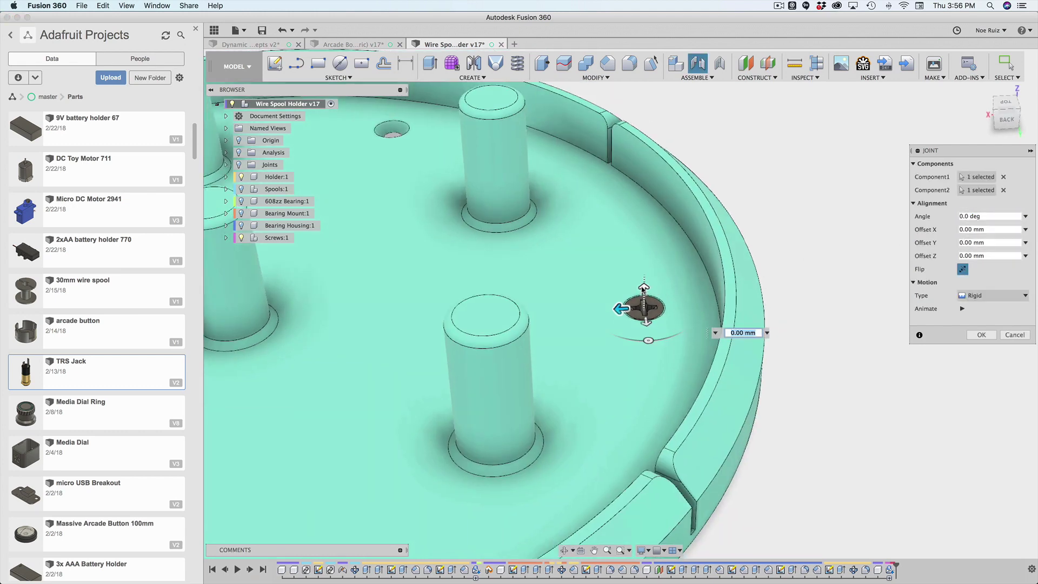
pyautogui.moveTo(645, 295)
pyautogui.mouseDown()
pyautogui.moveTo(643, 254)
pyautogui.moveTo(654, 287)
pyautogui.mouseUp()
pyautogui.scroll(-3, 643, 255)
pyautogui.scroll(-2, 656, 285)
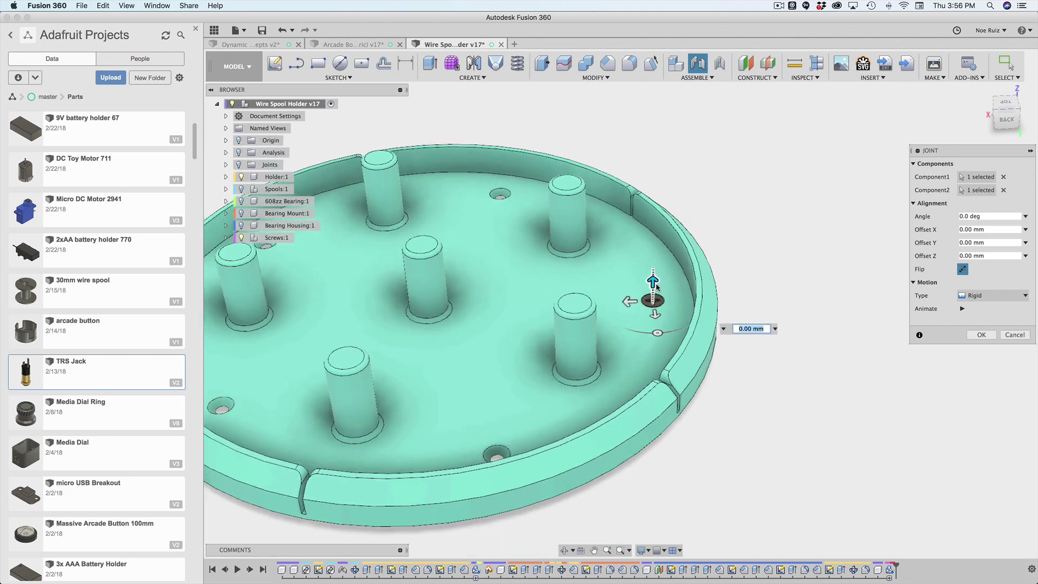
pyautogui.press('Return')
# - Set the diameter user parameter to 62 mm to test the jointed screw on a smaller holder
pyautogui.scroll(-3, 656, 283)
pyautogui.moveTo(793, 282); pyautogui.dragTo(827, 316, button='middle')
pyautogui.keyDown('shift'); pyautogui.moveTo(879, 508); pyautogui.dragTo(806, 408, button='middle'); pyautogui.keyUp('shift')
pyautogui.press('s')
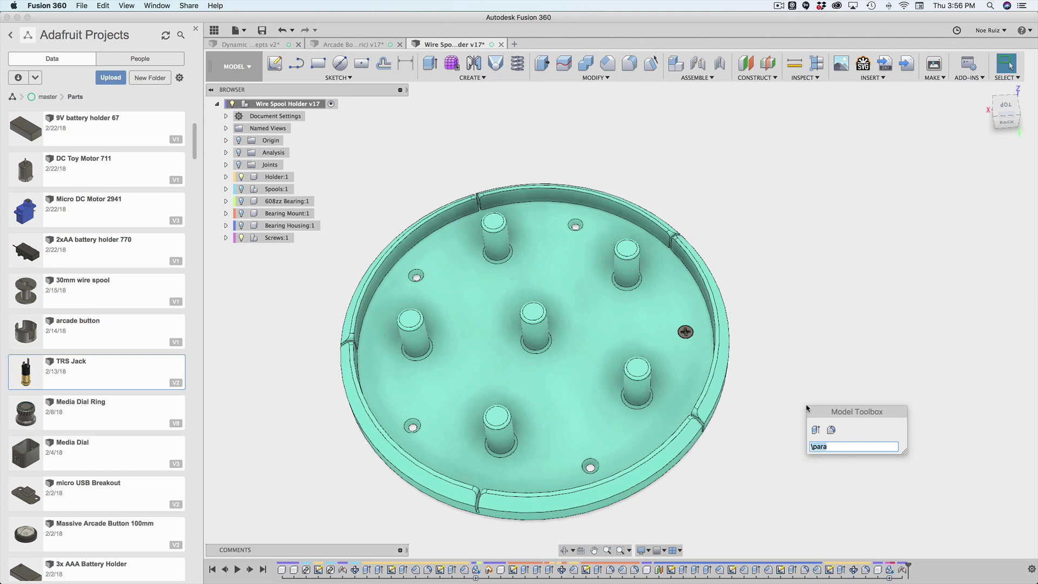
pyautogui.write('para')
pyautogui.press('Return')
pyautogui.doubleClick(859, 239)
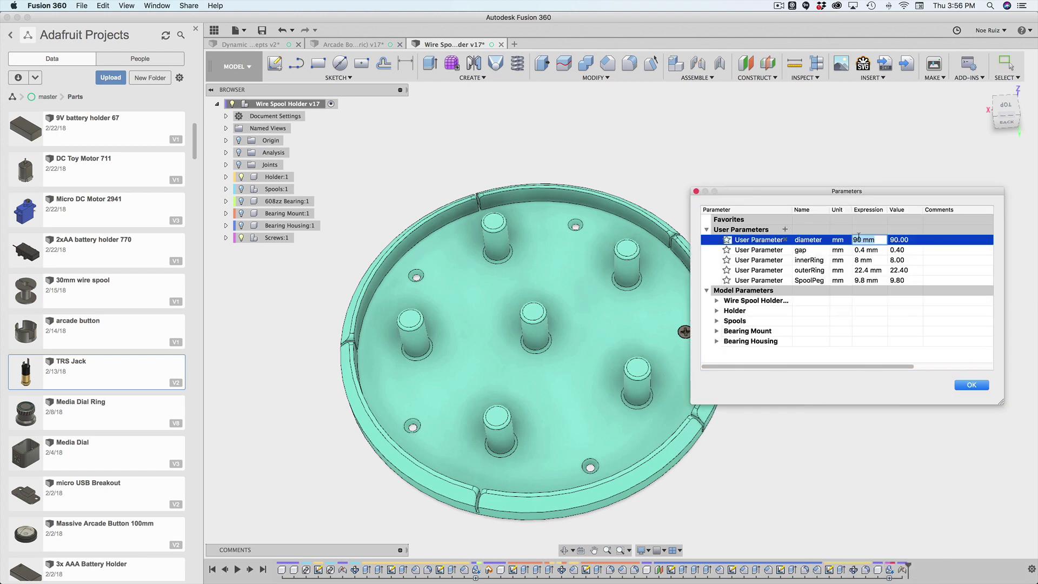
pyautogui.write('62')
pyautogui.press('Return')
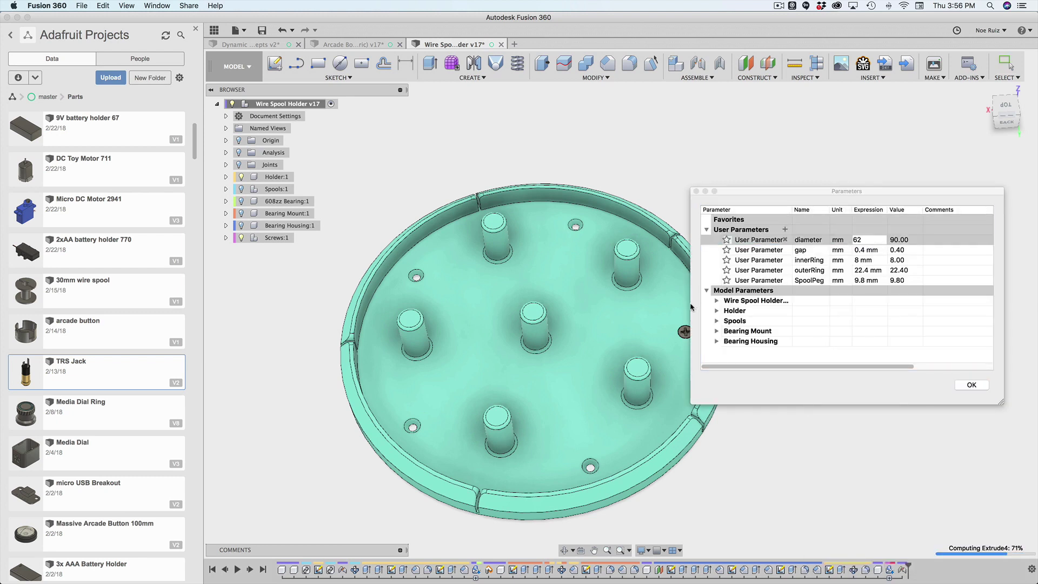
pyautogui.scroll(5, 688, 331)
pyautogui.scroll(-3, 688, 331)
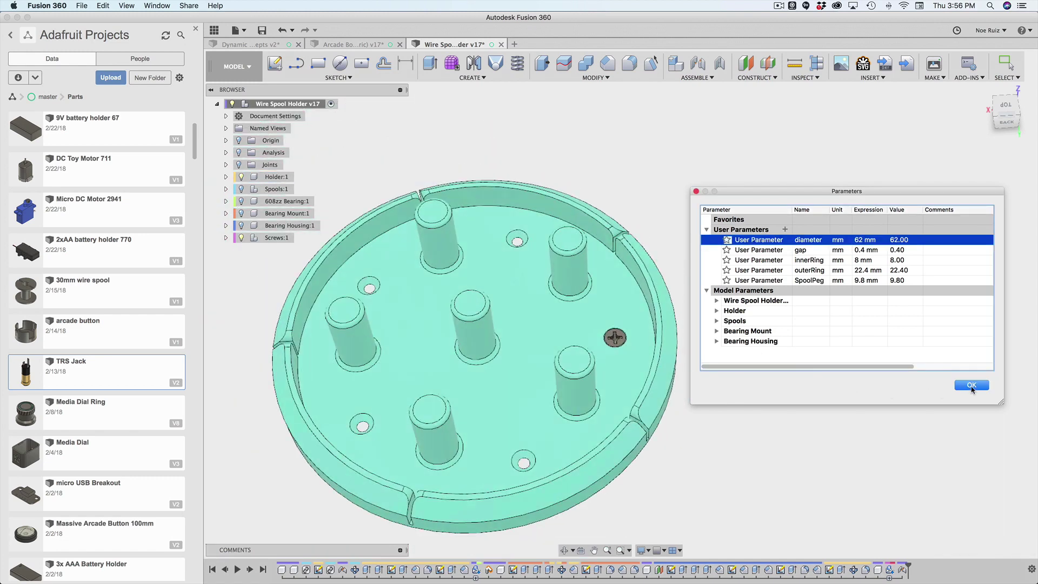
pyautogui.click(972, 384)
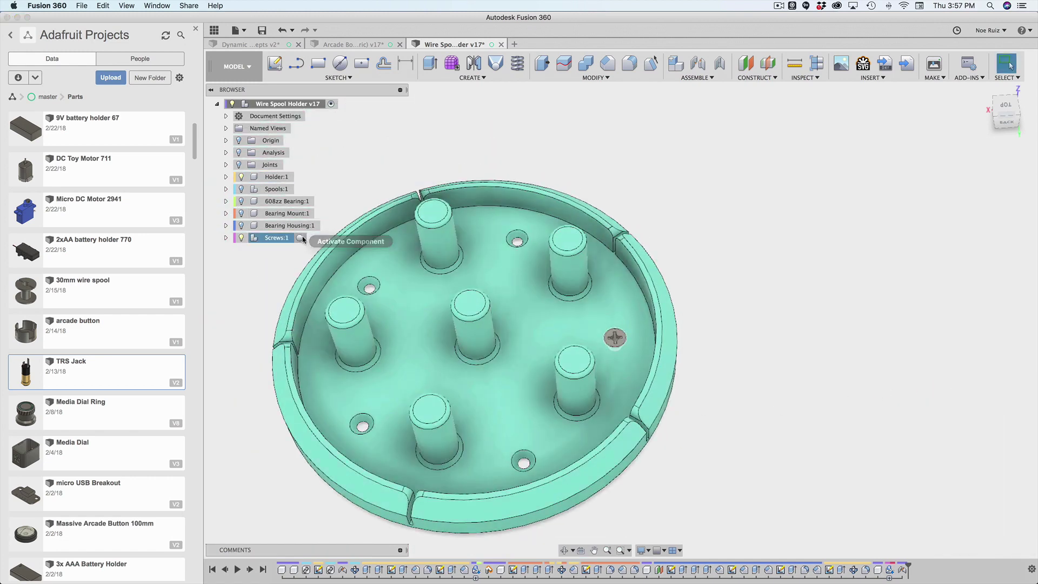
# - Activate the Screws component and start a Circular Pattern of components with the M3 x 4mm screw as its object
pyautogui.click(300, 237)
pyautogui.write('s')
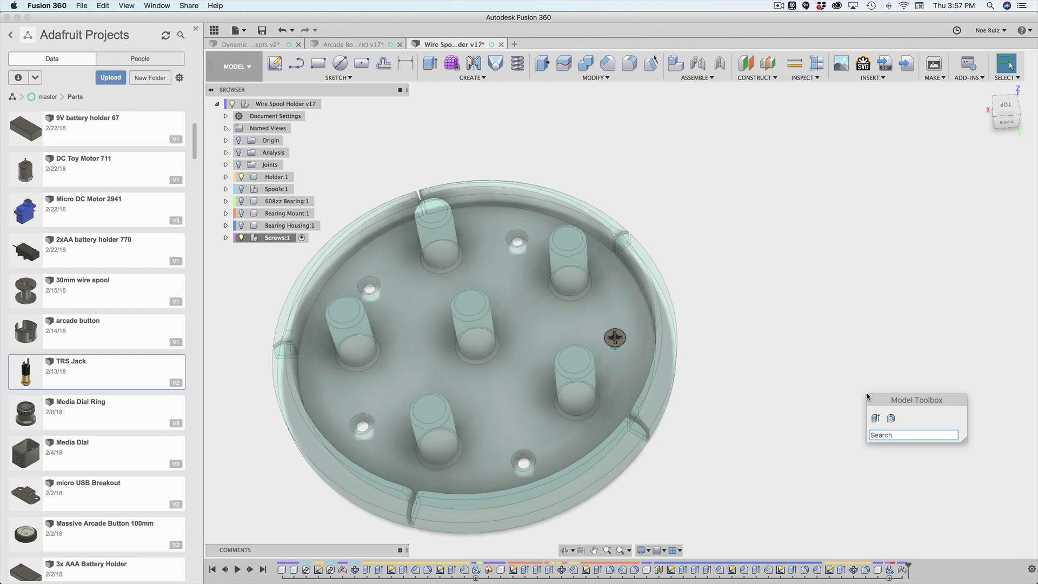
pyautogui.write('circ')
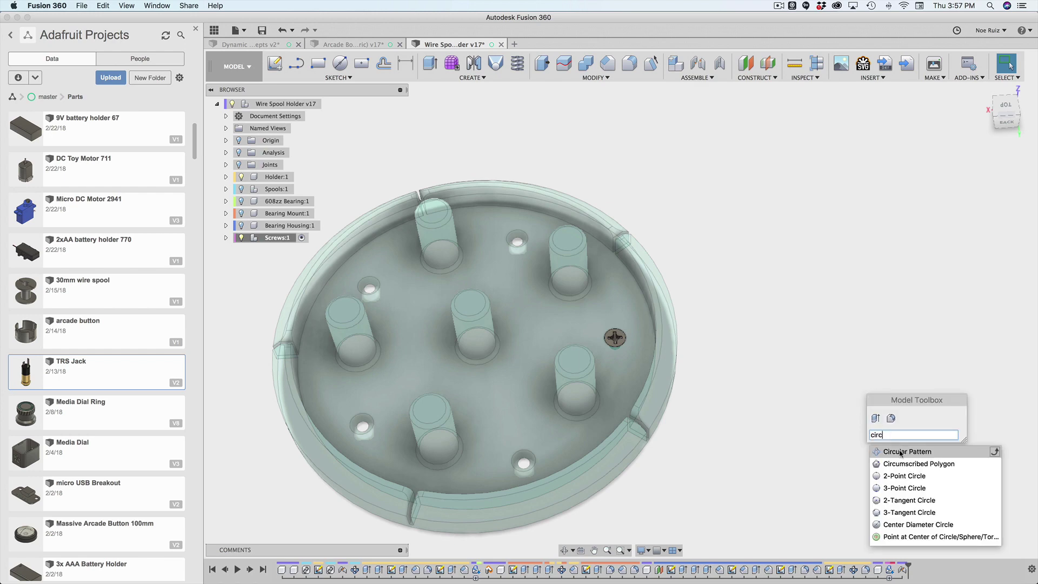
pyautogui.click(900, 452)
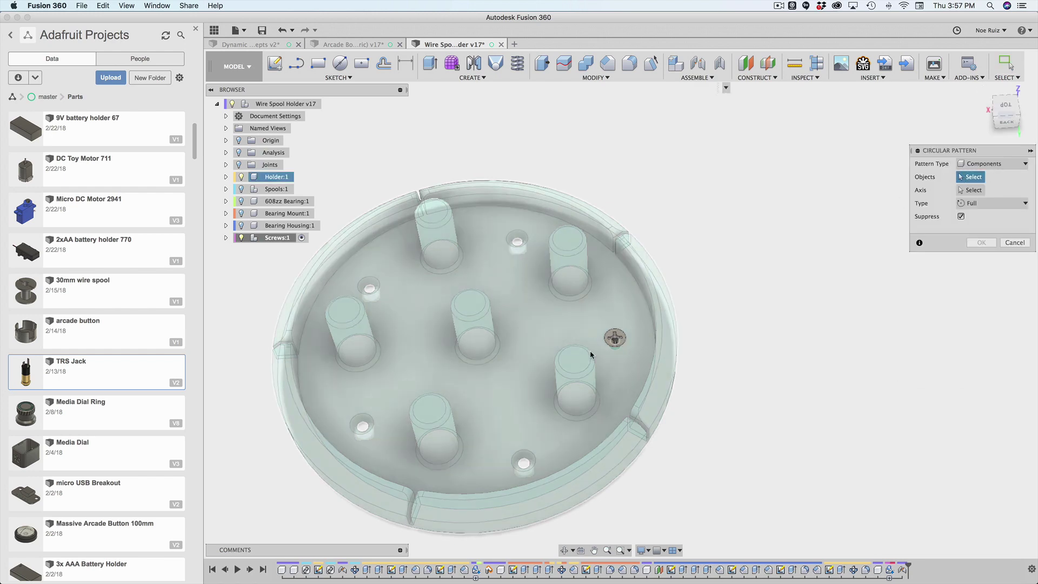
pyautogui.scroll(3, 622, 333)
pyautogui.click(626, 327)
# - Pattern the screw around the holder's Z axis with a full distribution and a quantity of 5
pyautogui.click(971, 189)
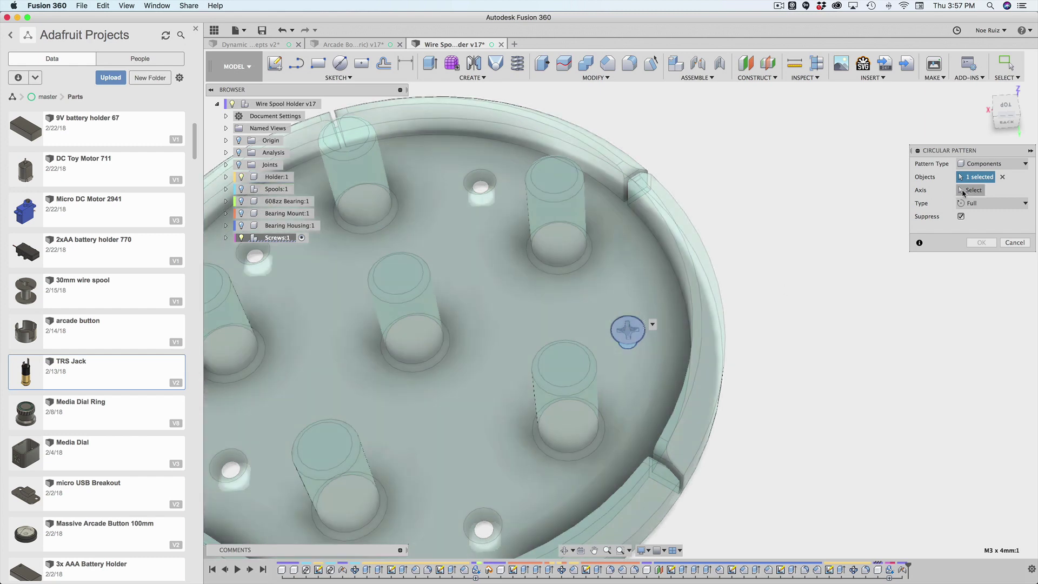
pyautogui.scroll(-5, 689, 321)
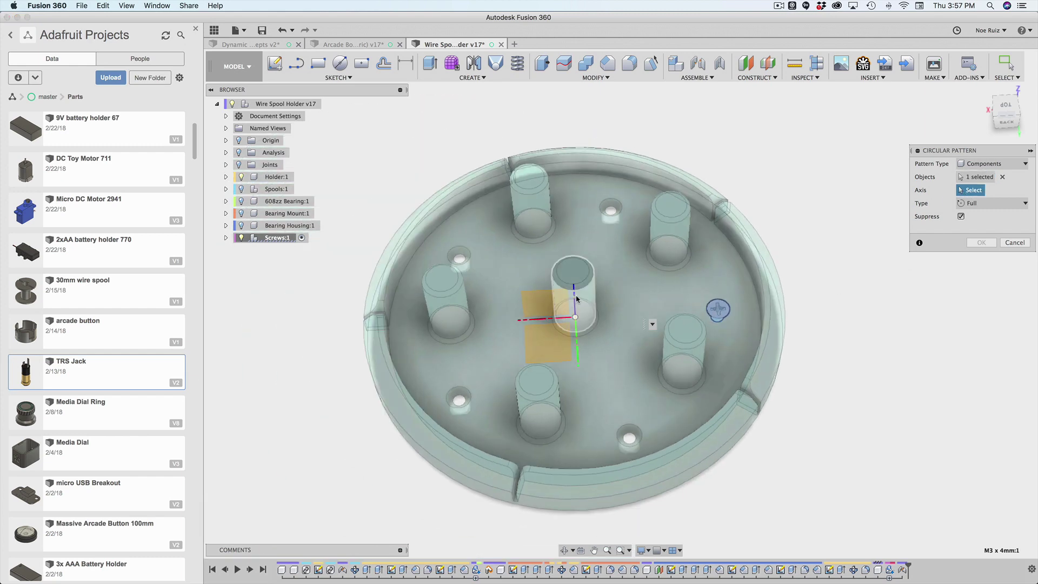
pyautogui.keyDown('shift'); pyautogui.moveTo(588, 309); pyautogui.dragTo(568, 276, button='middle'); pyautogui.keyUp('shift')
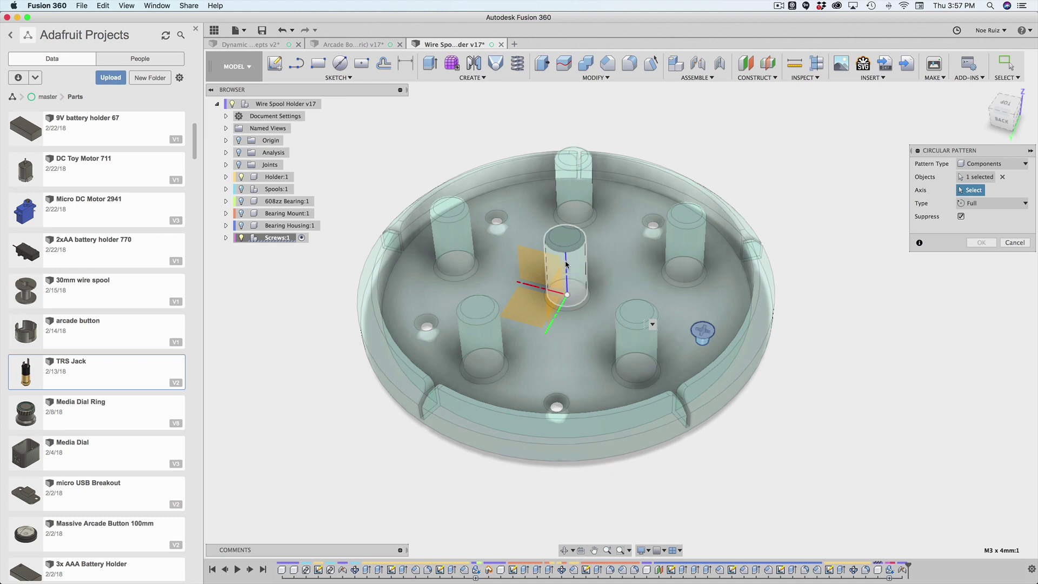
pyautogui.click(570, 277)
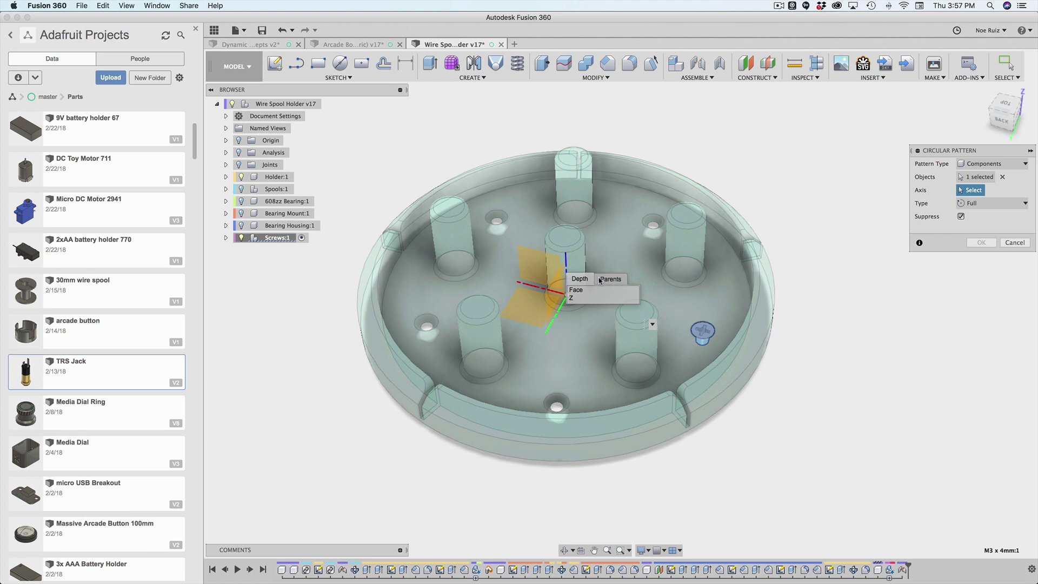
pyautogui.click(577, 297)
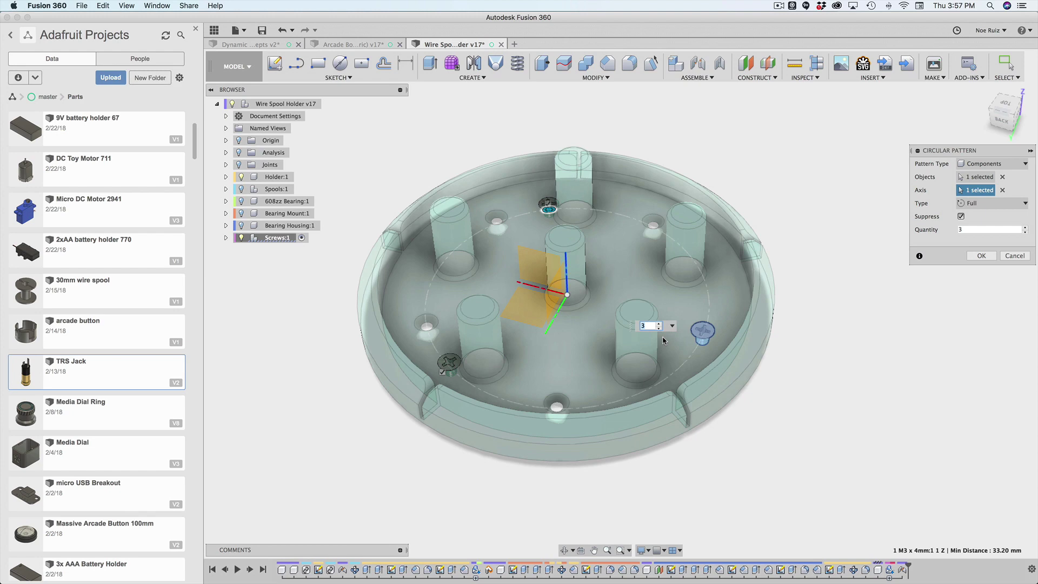
pyautogui.write('5')
pyautogui.keyDown('shift'); pyautogui.moveTo(374, 444); pyautogui.dragTo(562, 327, button='middle'); pyautogui.keyUp('shift')
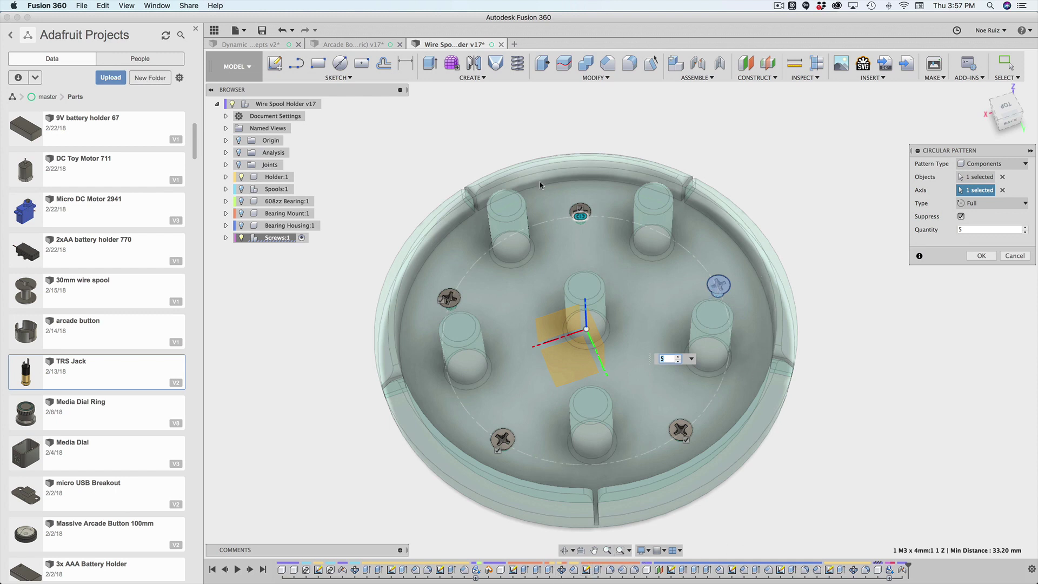
pyautogui.click(981, 256)
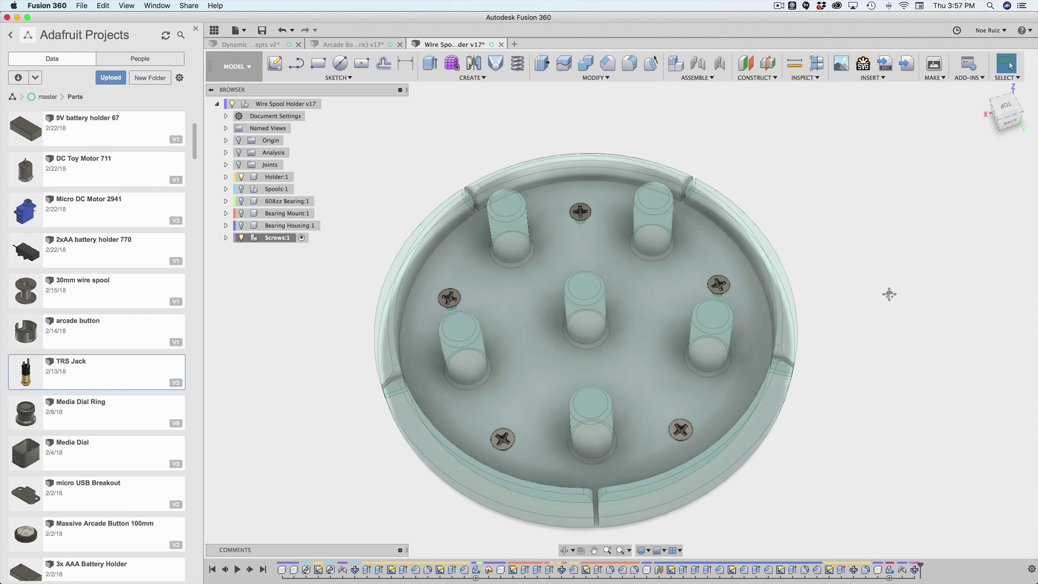
# - Reactivate the top-level Wire Spool Holder assembly and show the Spools component
pyautogui.moveTo(887, 292)
pyautogui.keyDown('shift'); pyautogui.mouseDown(button='middle')
pyautogui.moveTo(878, 318)
pyautogui.moveTo(863, 314)
pyautogui.moveTo(887, 301)
pyautogui.moveTo(873, 299)
pyautogui.mouseUp(button='middle'); pyautogui.keyUp('shift')
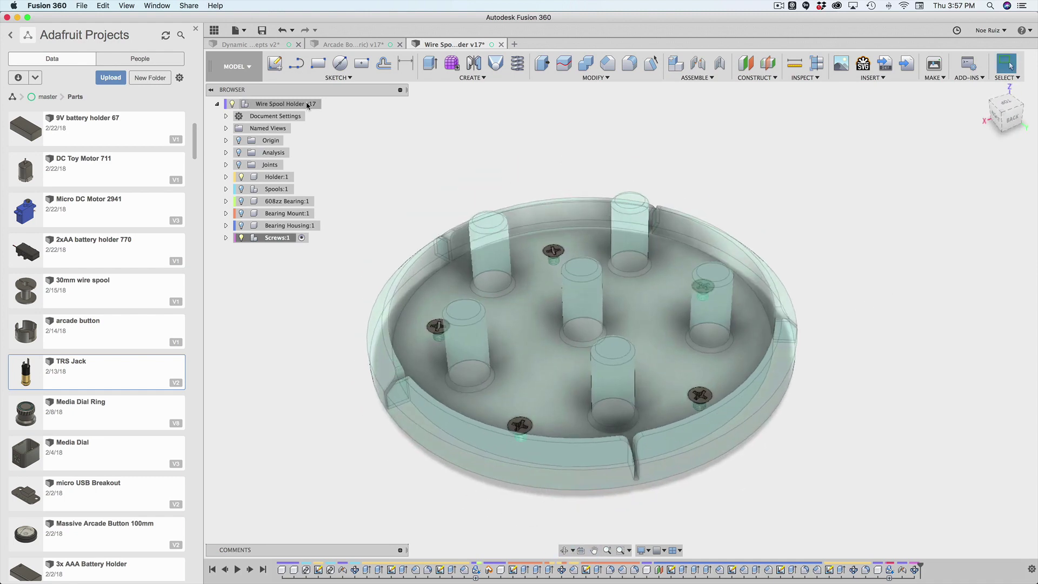
pyautogui.click(329, 103)
pyautogui.scroll(-3, 414, 178)
pyautogui.moveTo(385, 177); pyautogui.dragTo(440, 210, button='middle')
pyautogui.click(240, 189)
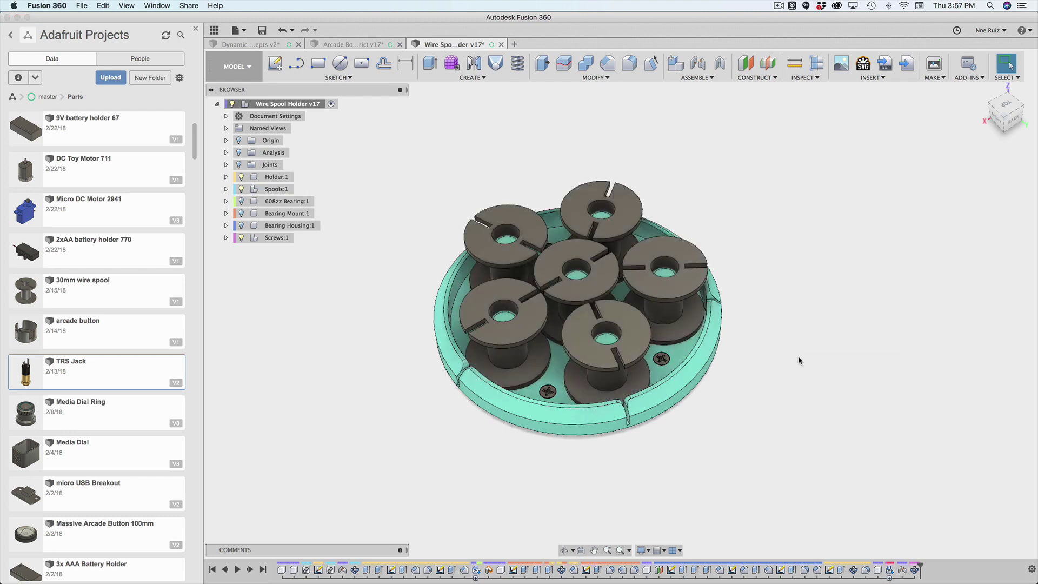
# - Set the diameter user parameter to 100 mm to resize the holder with its spools and patterned screws
pyautogui.write('spar')
pyautogui.press('Return')
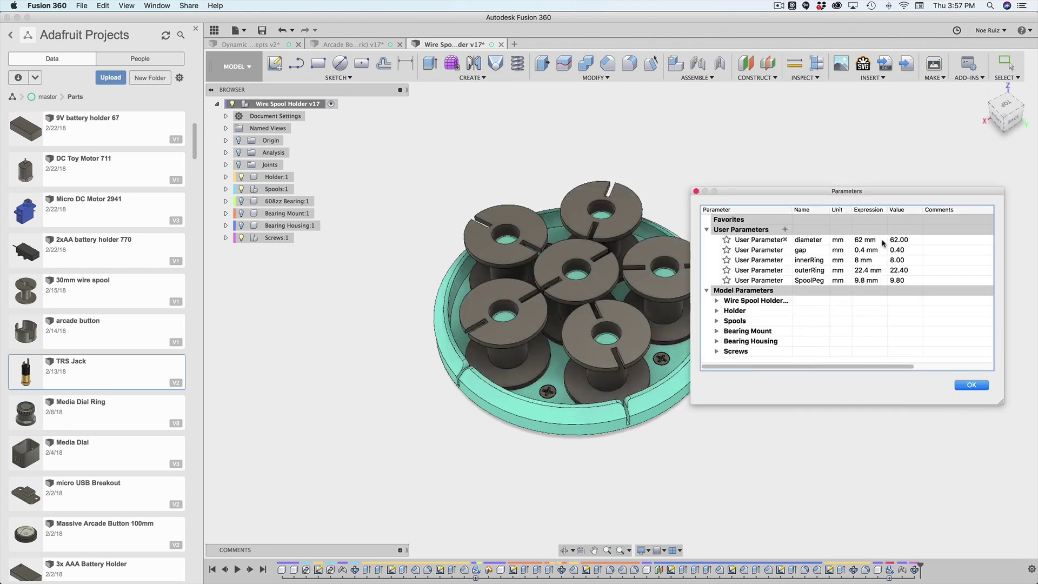
pyautogui.doubleClick(859, 242)
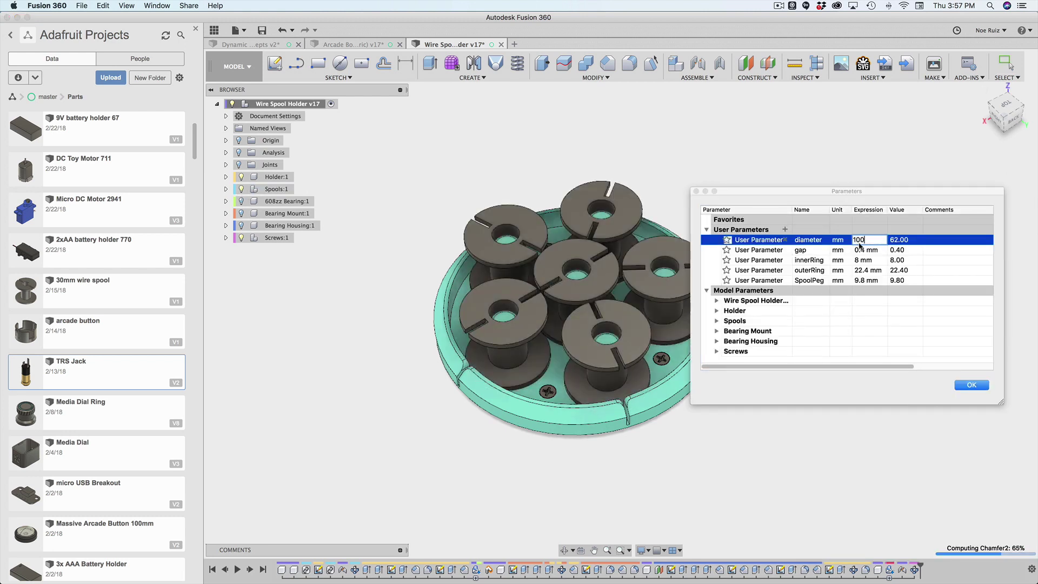
pyautogui.press('Return')
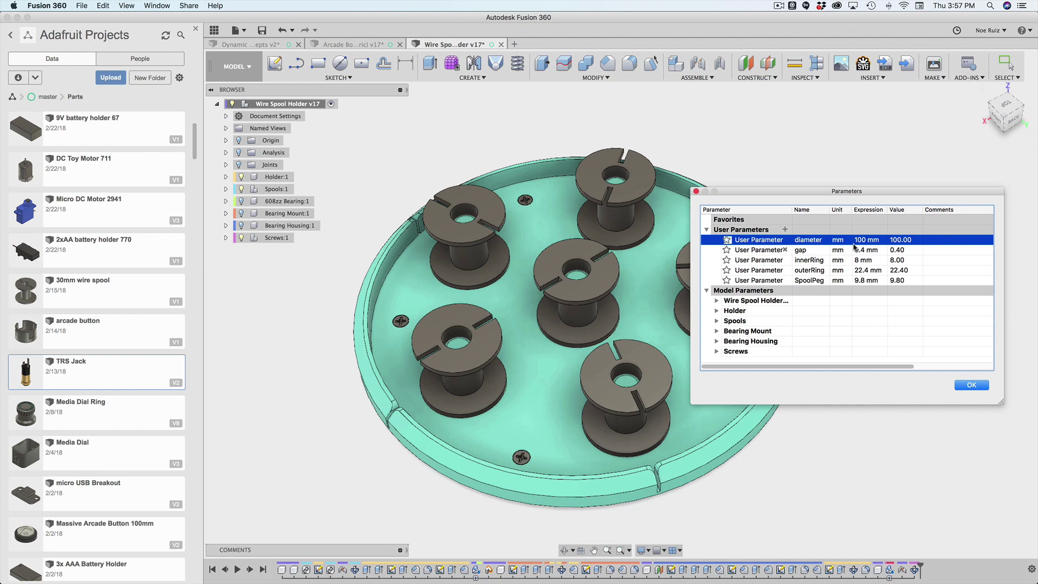
pyautogui.click(977, 385)
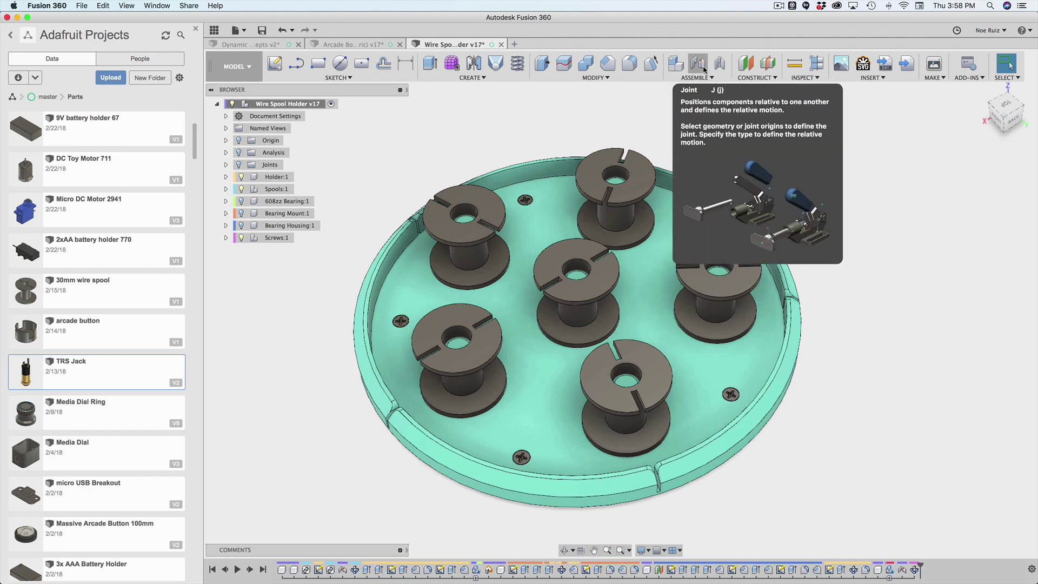
# - Review the open Arcade Box and Dynamic Joints Concepts designs and return to the Wire Spool Holder design
pyautogui.click(360, 47)
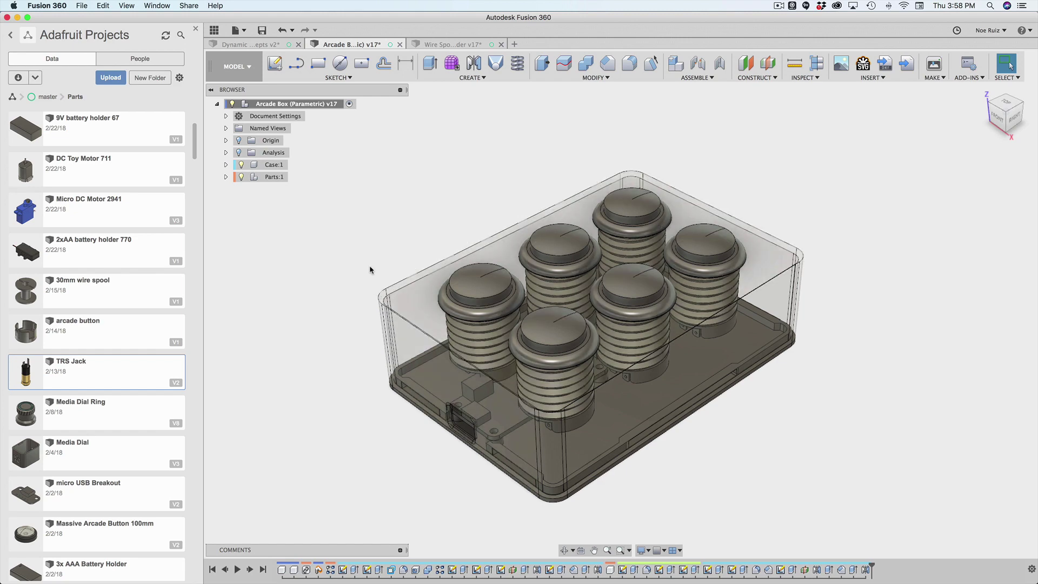
pyautogui.click(263, 45)
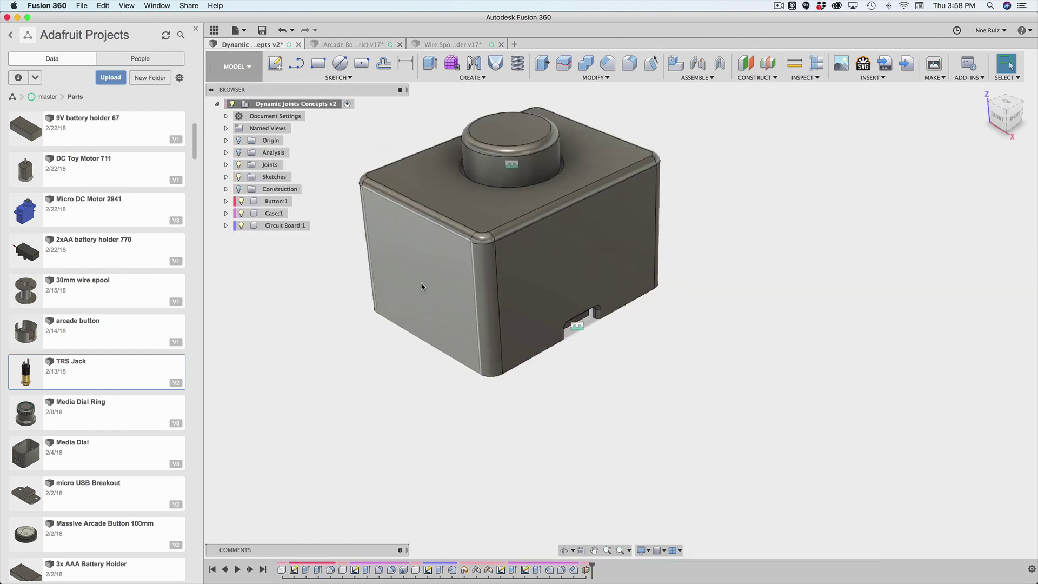
pyautogui.scroll(-1, 390, 314)
pyautogui.moveTo(370, 338); pyautogui.dragTo(399, 413, button='middle')
pyautogui.click(351, 45)
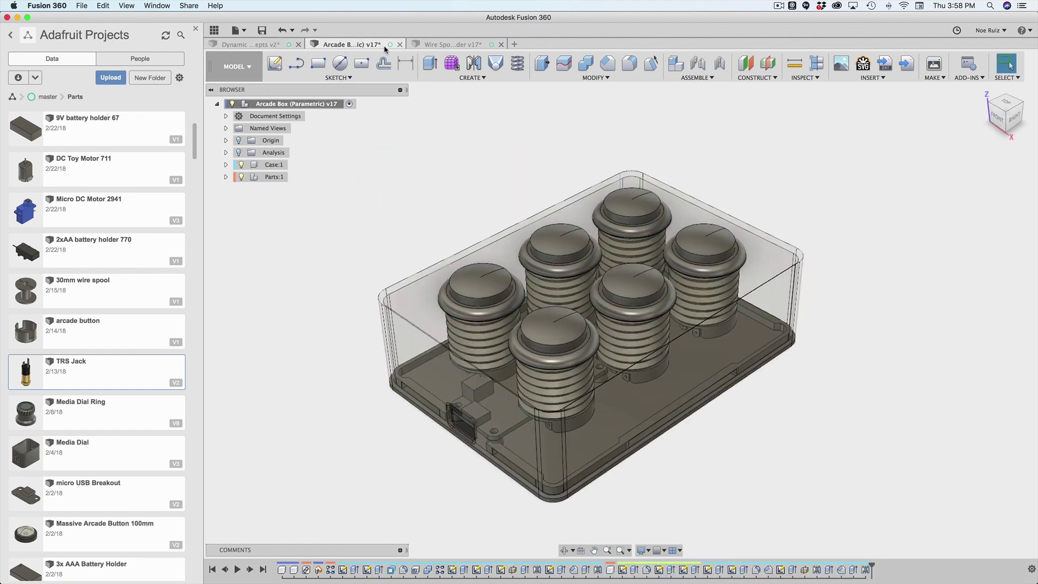
pyautogui.click(443, 46)
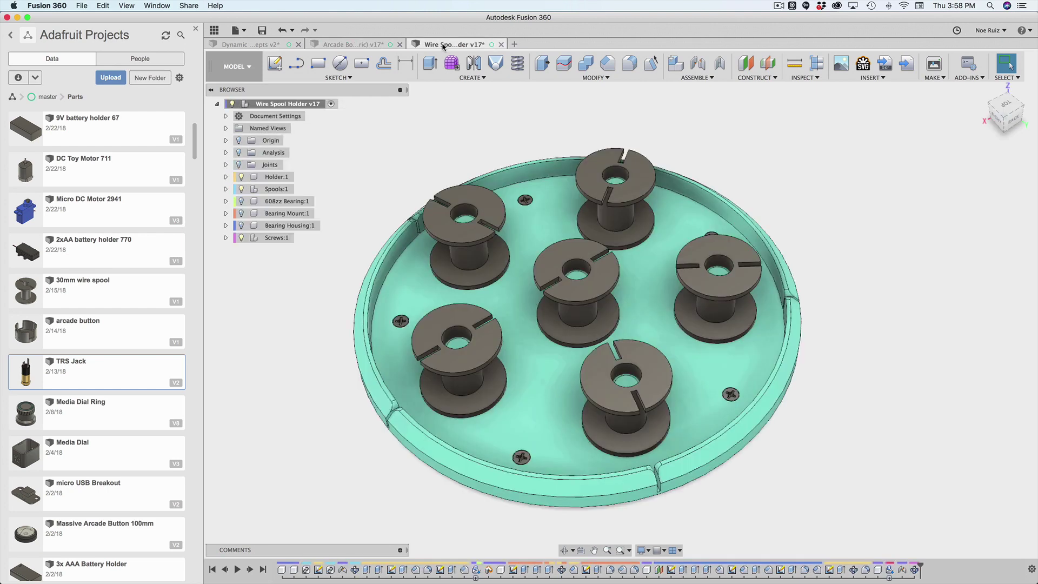